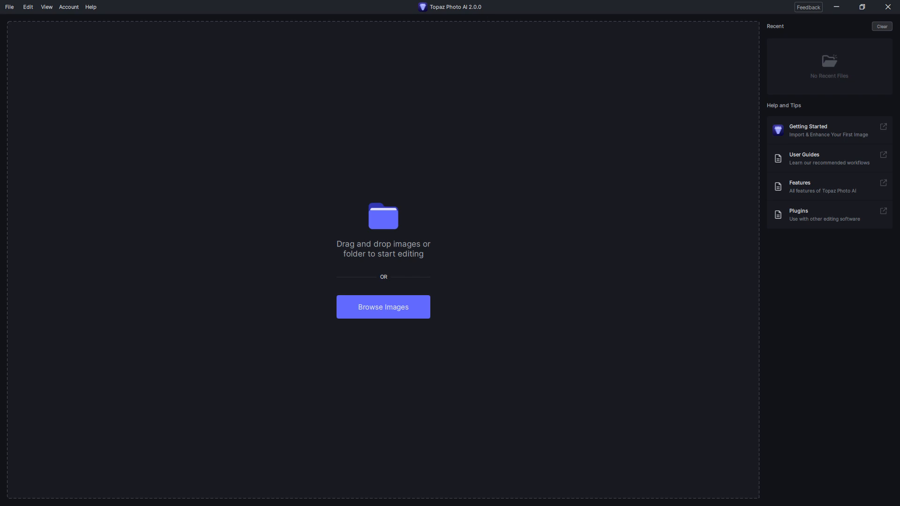
Load the image _DAN3077.ARW from the Project Files folder into Topaz Photo AI.
drag(0, 140, 619, 57)
click(482, 213)
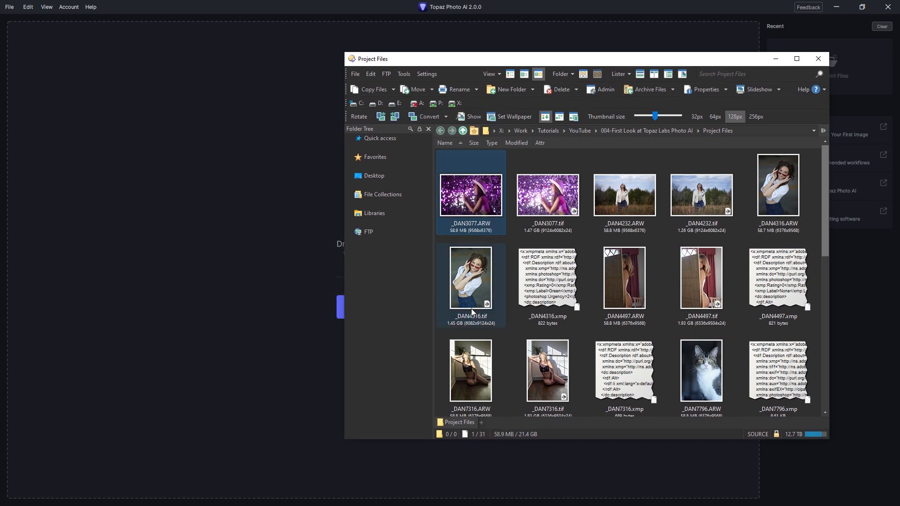
drag(478, 205, 268, 244)
click(535, 9)
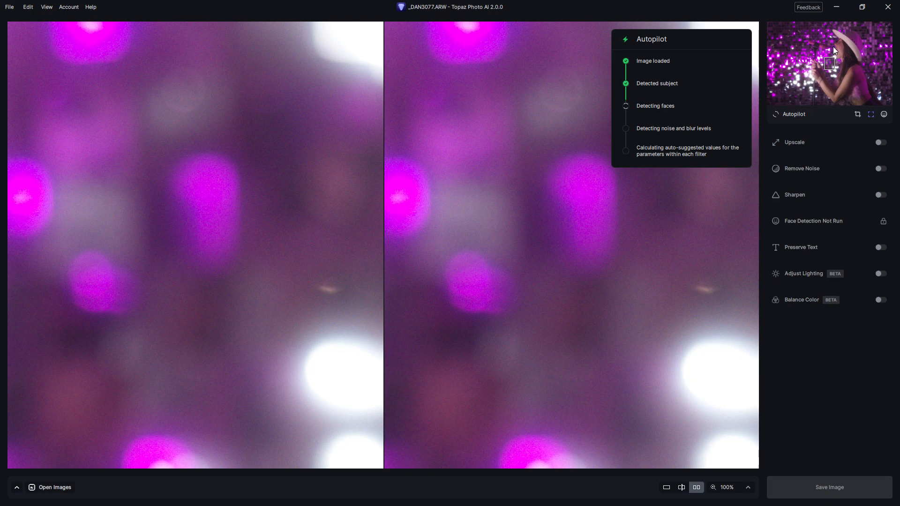
Check the image at 25%, Fit and 12% zoom while Autopilot analyses it.
click(746, 488)
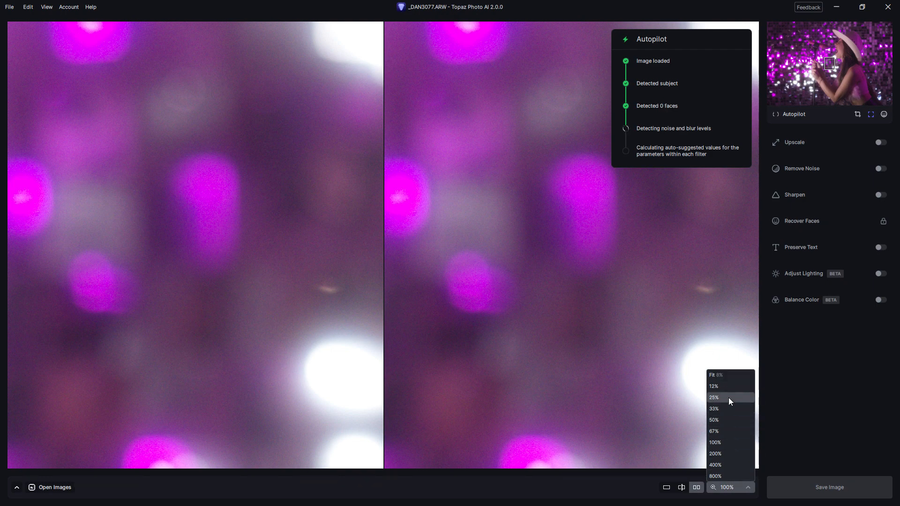
click(728, 398)
click(748, 488)
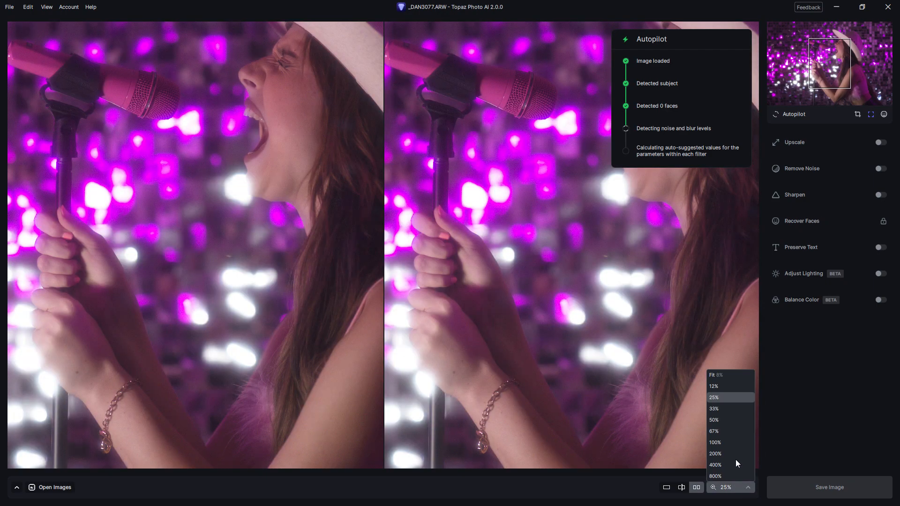
click(727, 377)
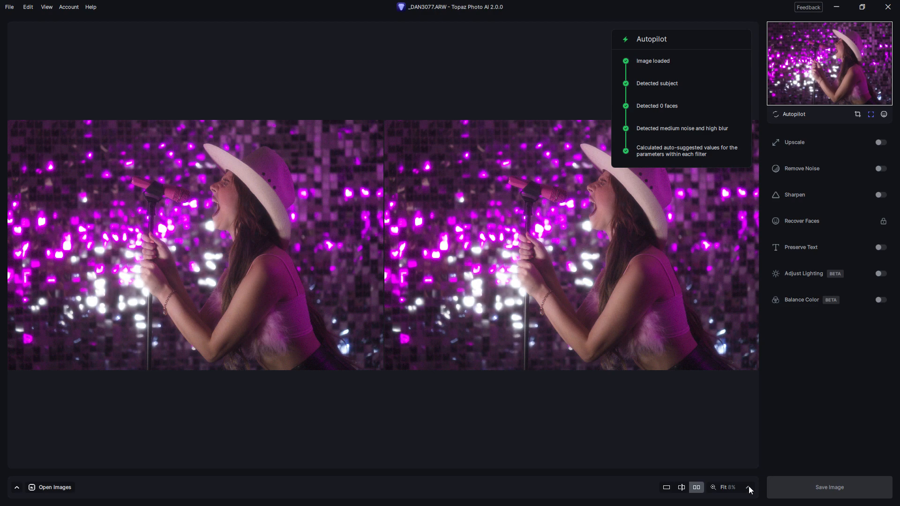
click(747, 487)
click(726, 386)
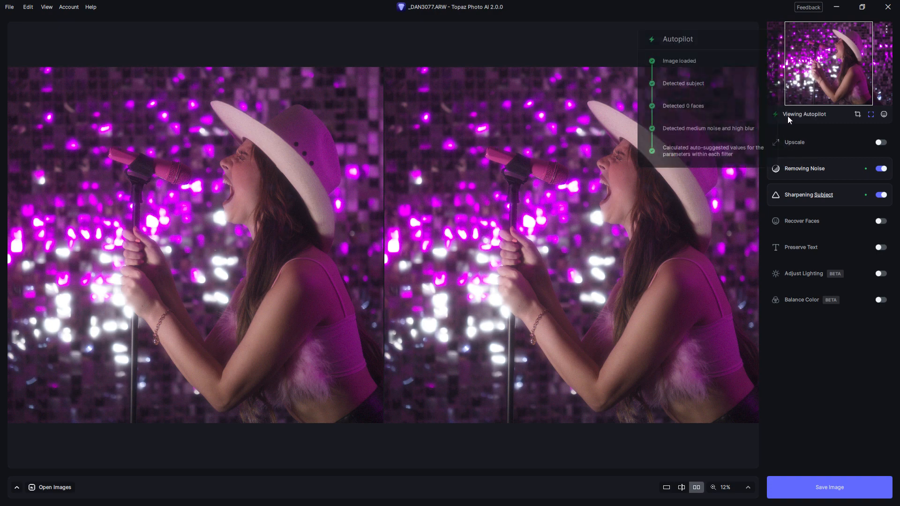
mouse_move(775, 121)
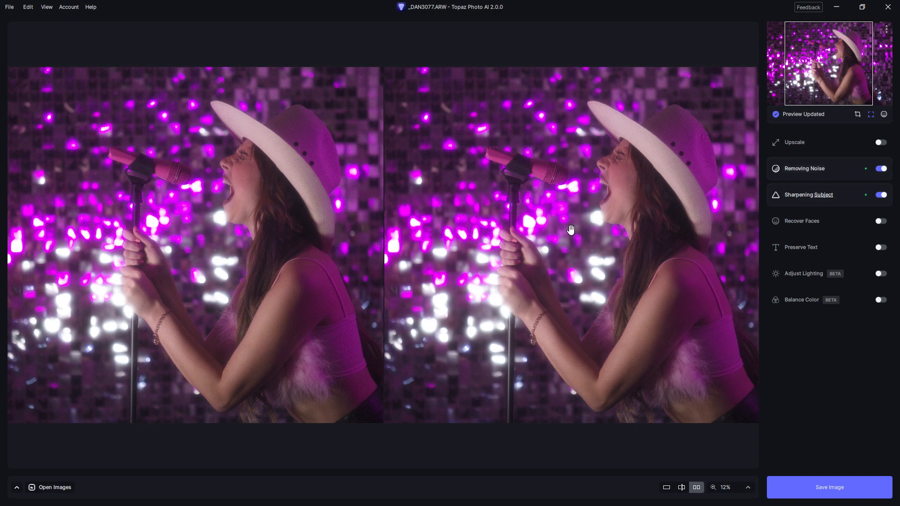
Turn off the Remove Noise and Sharpen filters recommended by Autopilot, with the woman's face in view at 50%.
drag(577, 244, 545, 243)
click(744, 489)
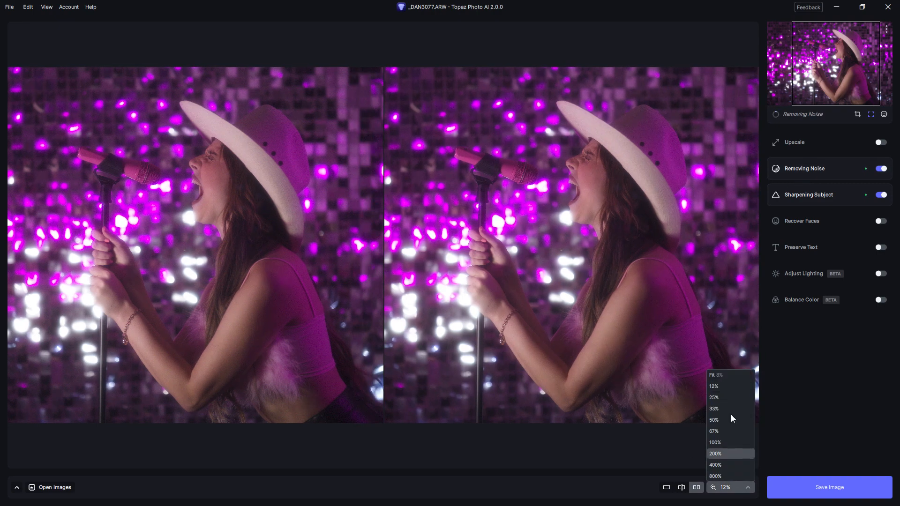
click(730, 417)
drag(670, 194, 536, 424)
drag(574, 304, 650, 385)
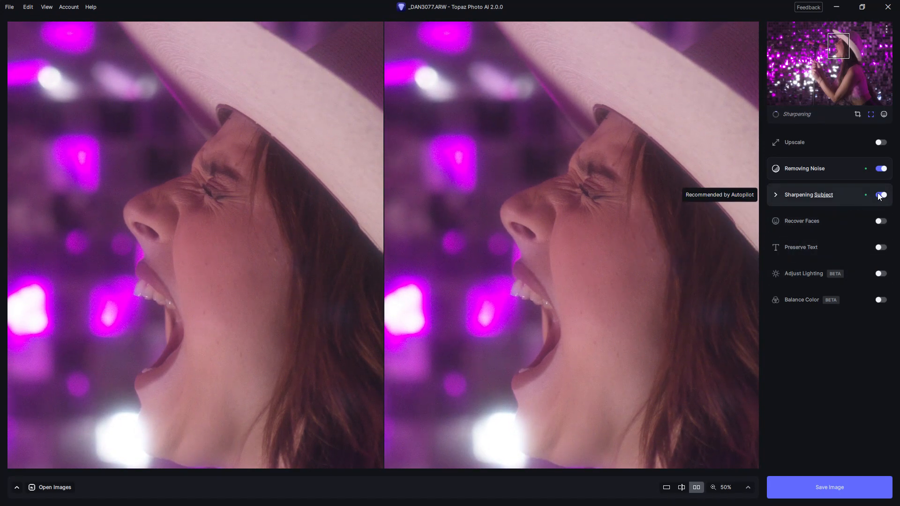
click(880, 169)
click(880, 194)
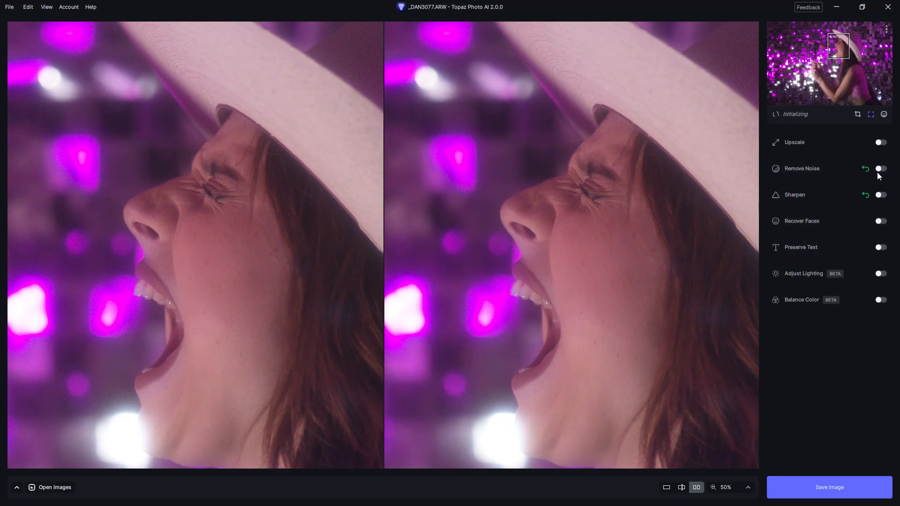
Turn Remove Noise back on and set its strength to 80.
click(881, 168)
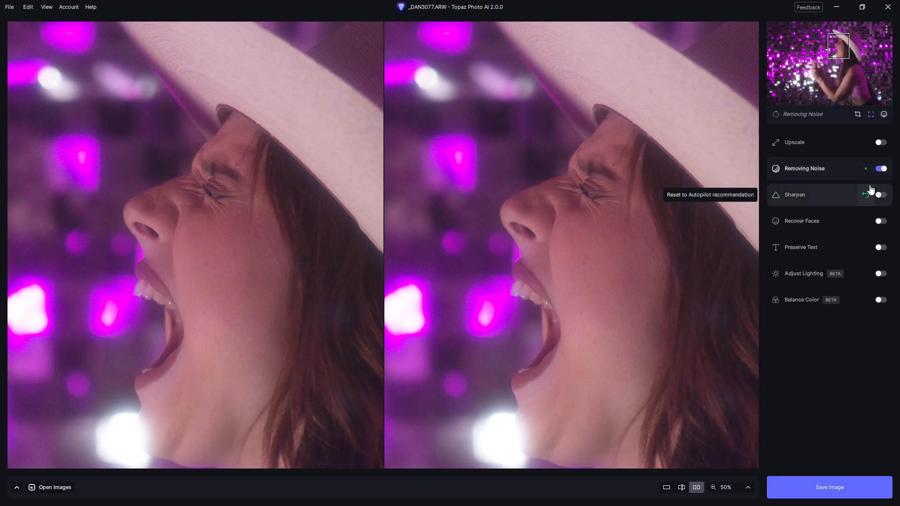
click(777, 173)
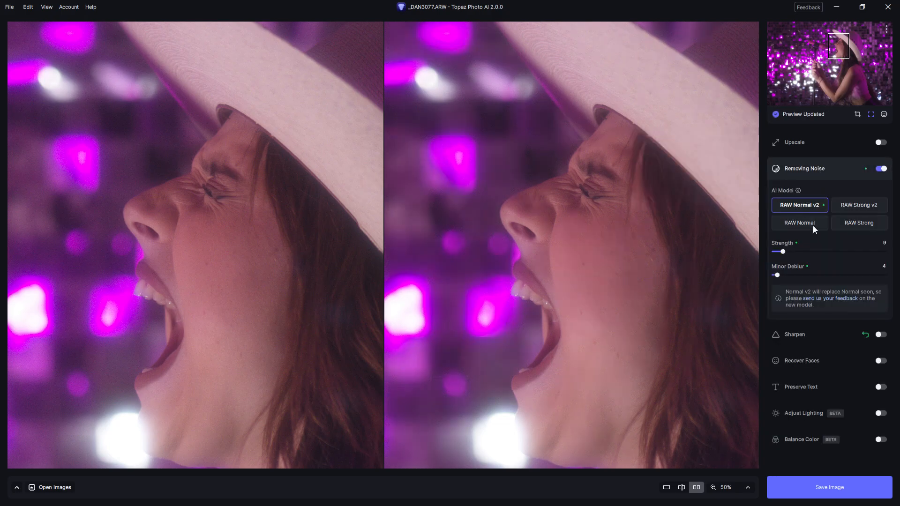
drag(784, 253, 860, 255)
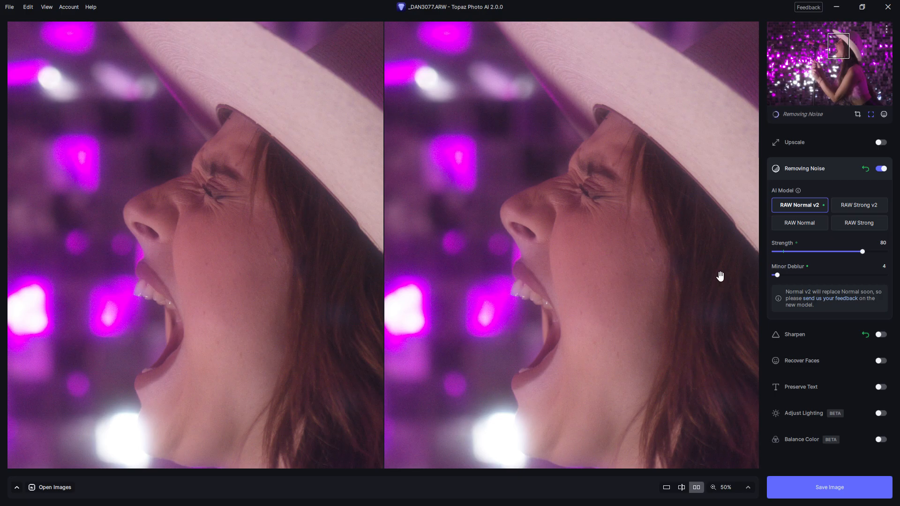
Toggle Remove Noise off and on several times to compare its effect, and leave it off.
click(881, 169)
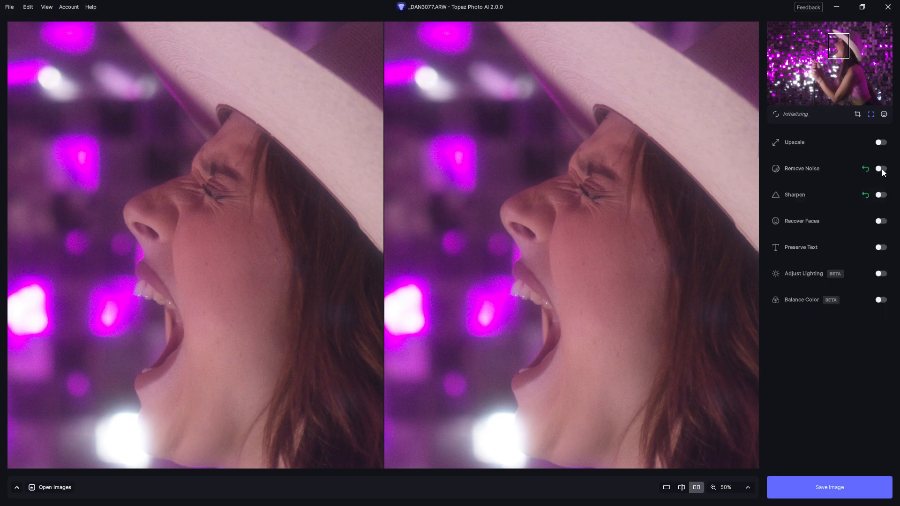
click(881, 170)
click(880, 170)
click(881, 170)
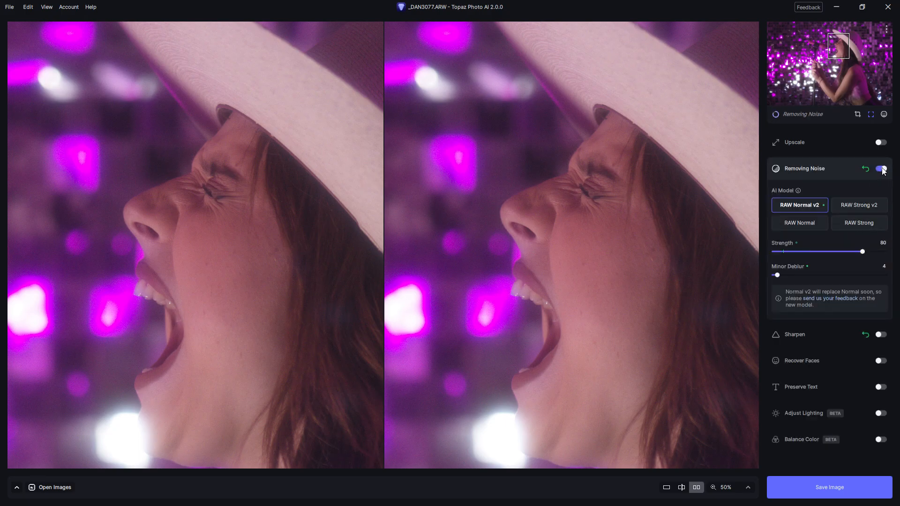
click(880, 169)
click(881, 169)
click(881, 171)
Turn on subject sharpening with the Standard model and raise its strength to 91.
click(880, 196)
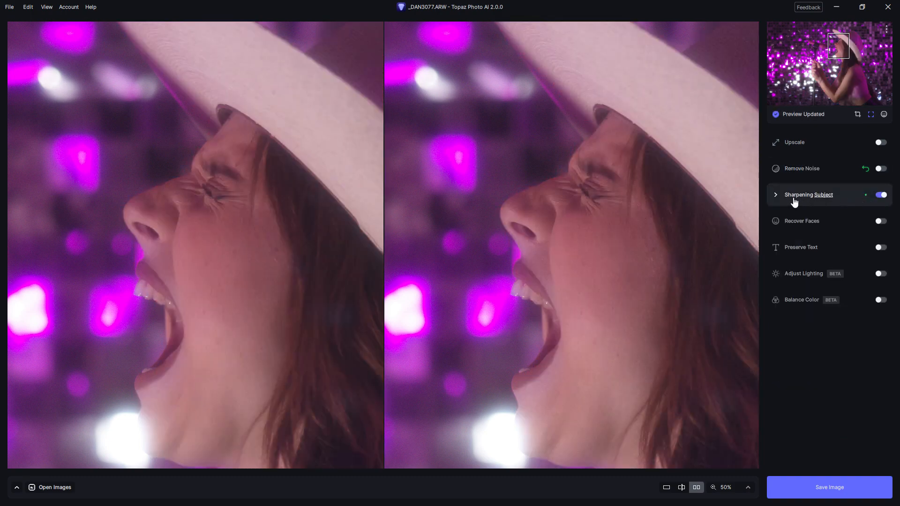
click(776, 195)
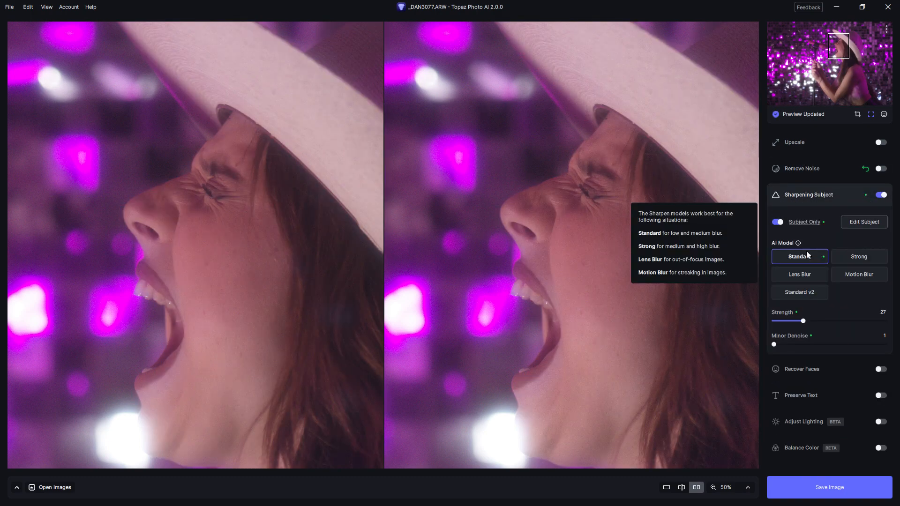
drag(800, 324, 847, 322)
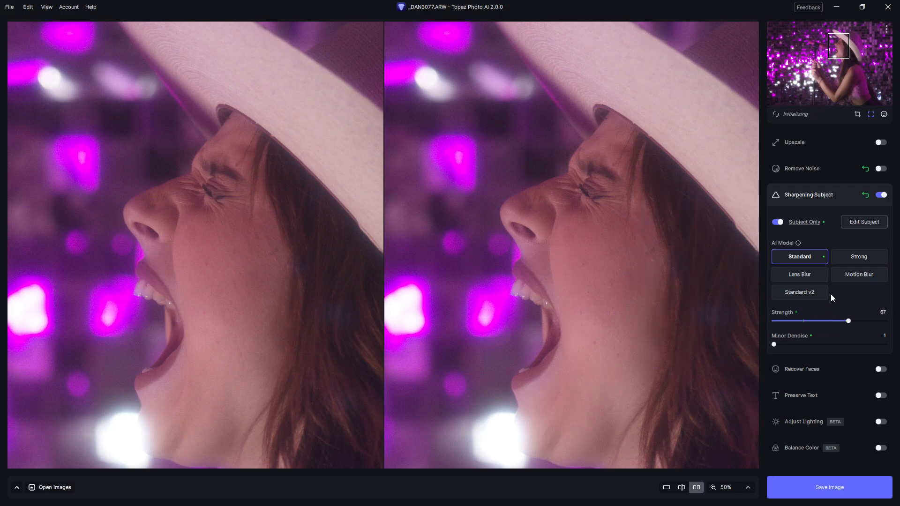
drag(852, 322, 853, 321)
Compare the face with and without sharpening in the split view, toggling Sharpen off and back on.
click(682, 487)
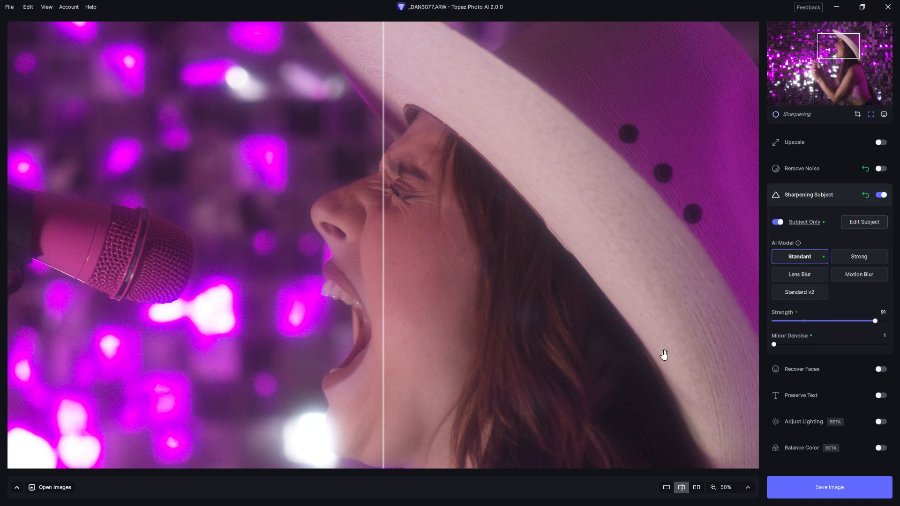
drag(383, 267, 245, 282)
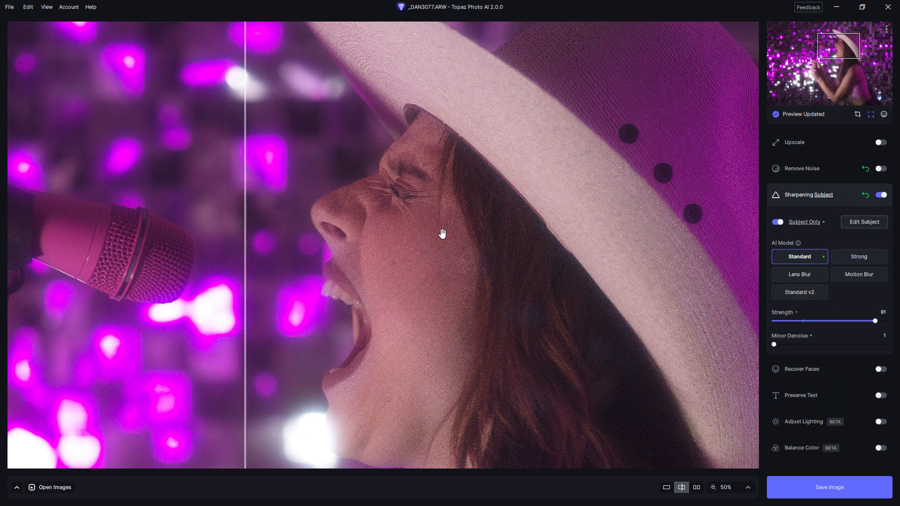
click(881, 197)
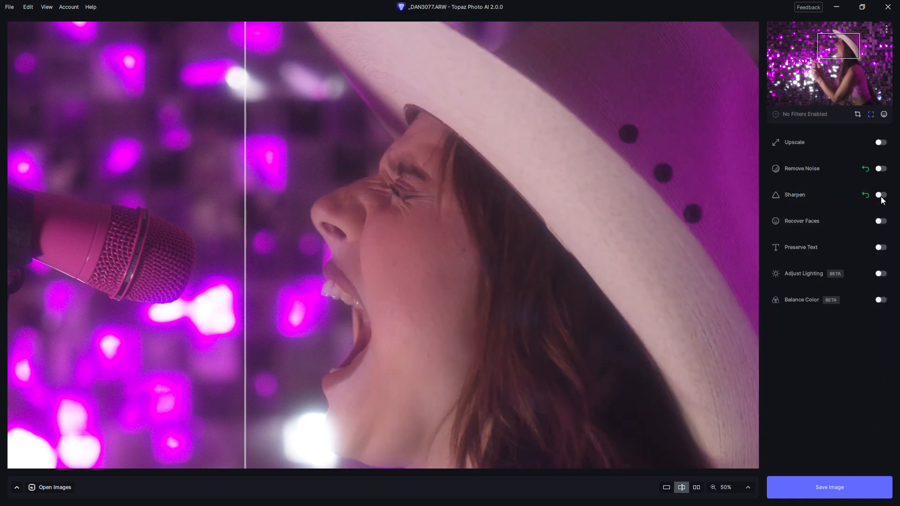
click(881, 196)
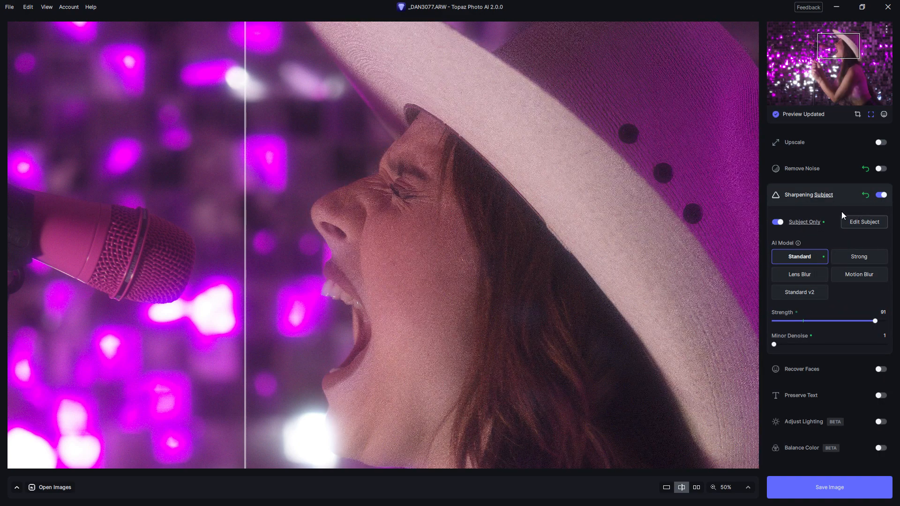
mouse_move(807, 225)
Set the sharpening strength to 70 and shift the split-view divider further away from the face.
drag(875, 320, 843, 321)
click(852, 321)
drag(247, 312, 207, 377)
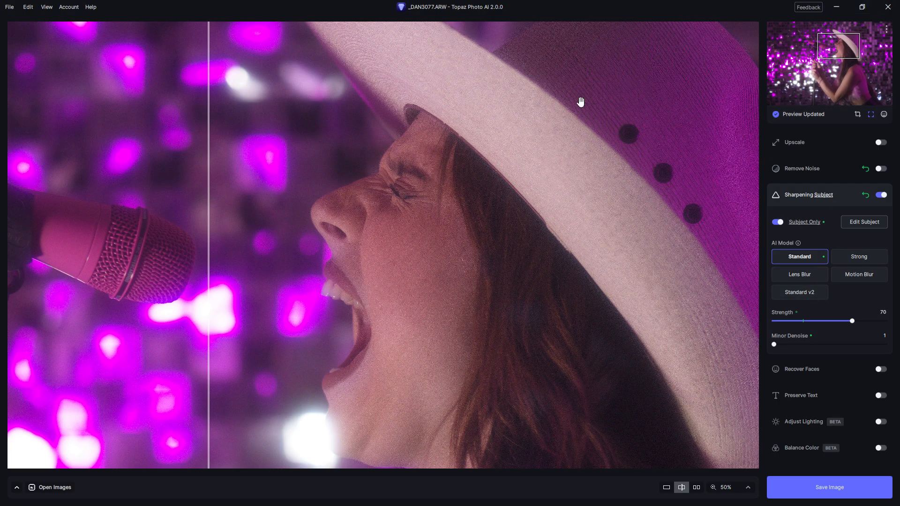
Close the _DAN3077.ARW image.
click(9, 7)
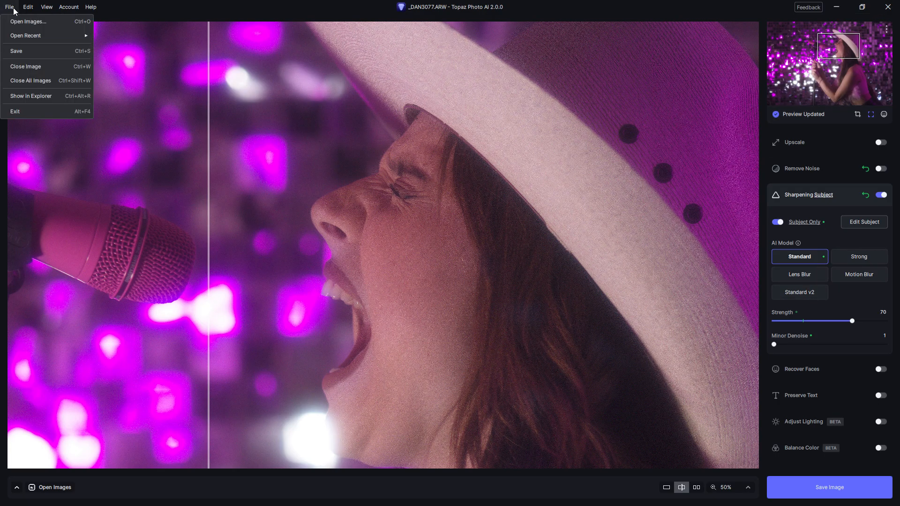
click(47, 67)
click(490, 257)
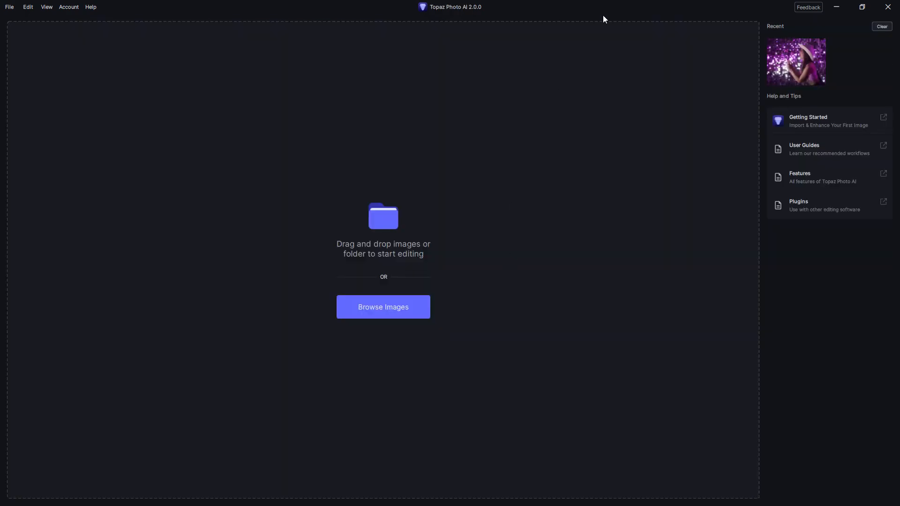
Load _DAN3077.tif from the Project Files folder into Topaz Photo AI and minimize the file manager.
key(alt+Tab)
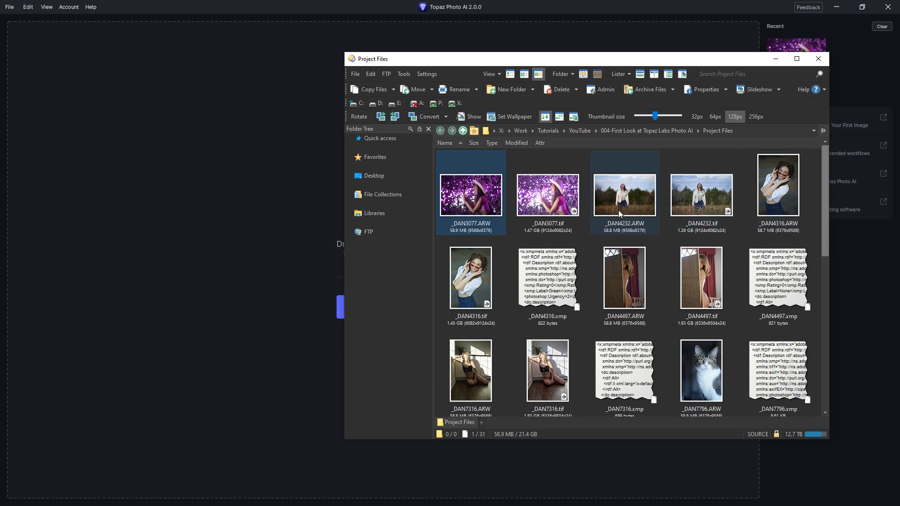
click(576, 212)
drag(563, 204, 273, 230)
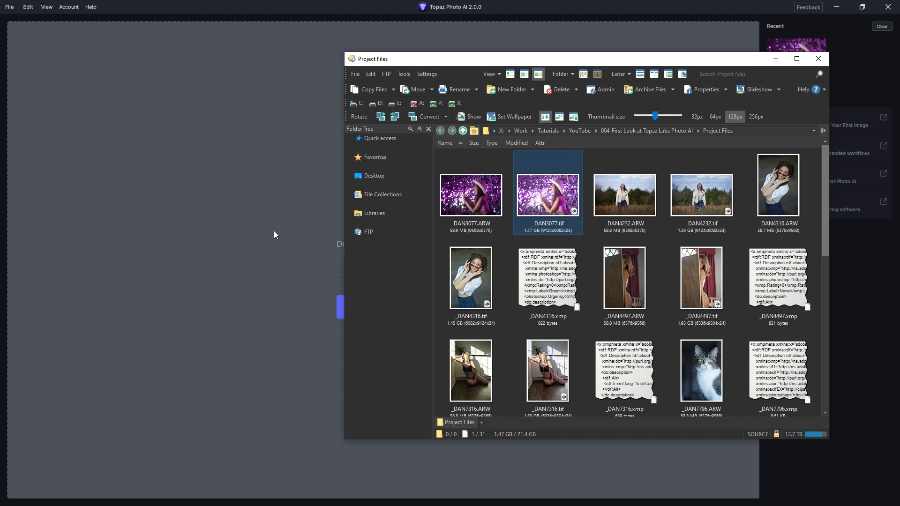
click(538, 12)
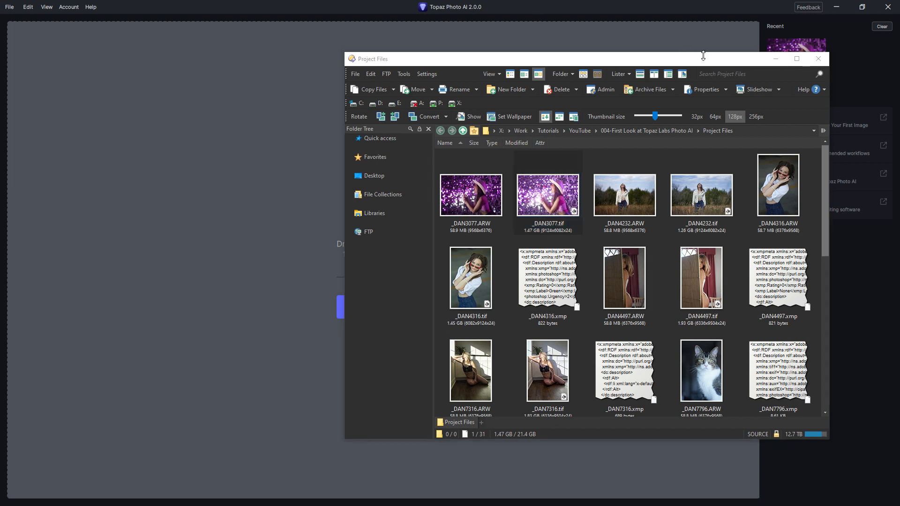
drag(702, 58, 639, 109)
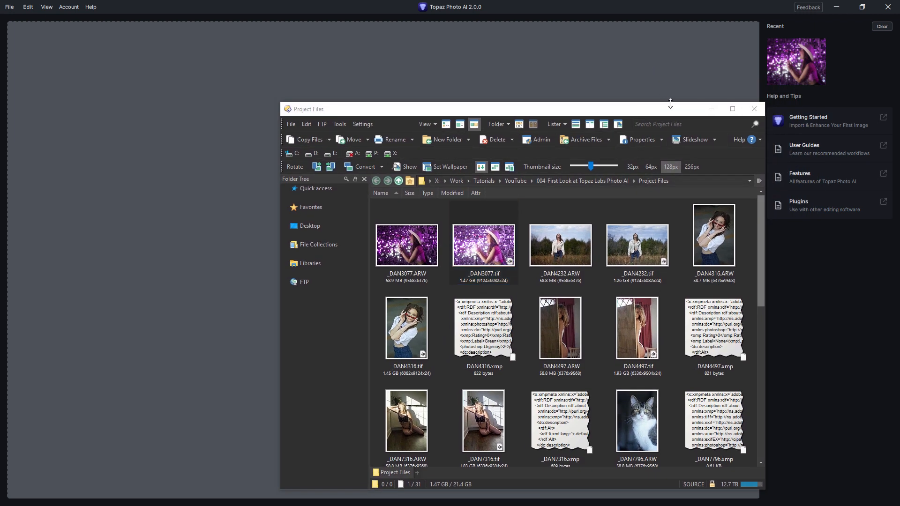
click(712, 109)
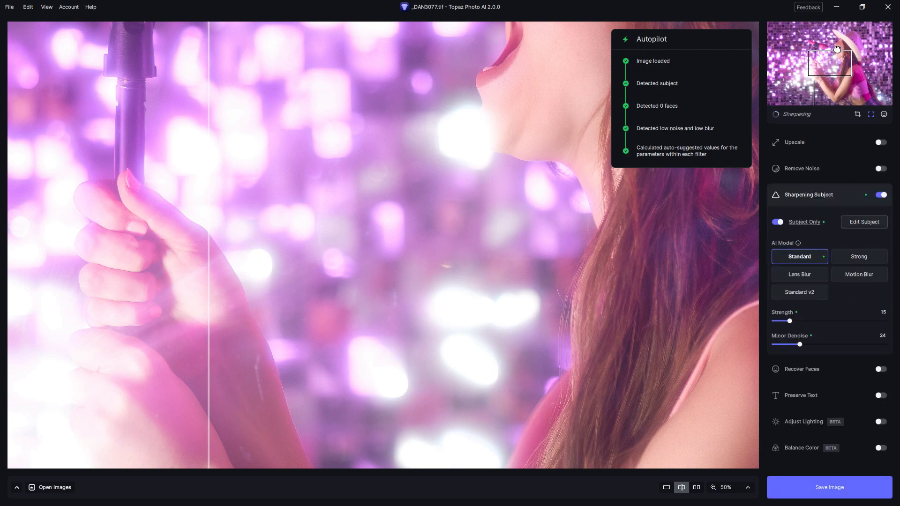
Switch the subject sharpening to the Strong model at strength 21, inspecting the face in the split view.
drag(836, 51, 838, 46)
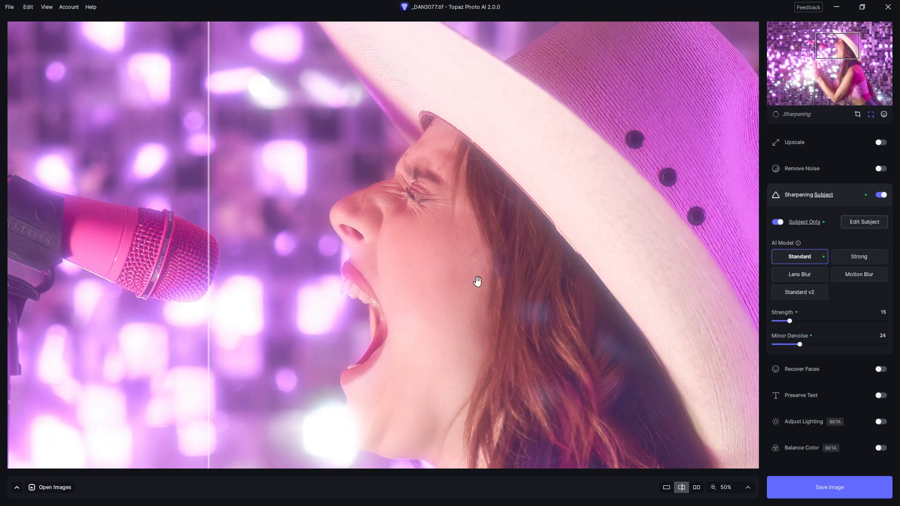
drag(208, 313, 158, 365)
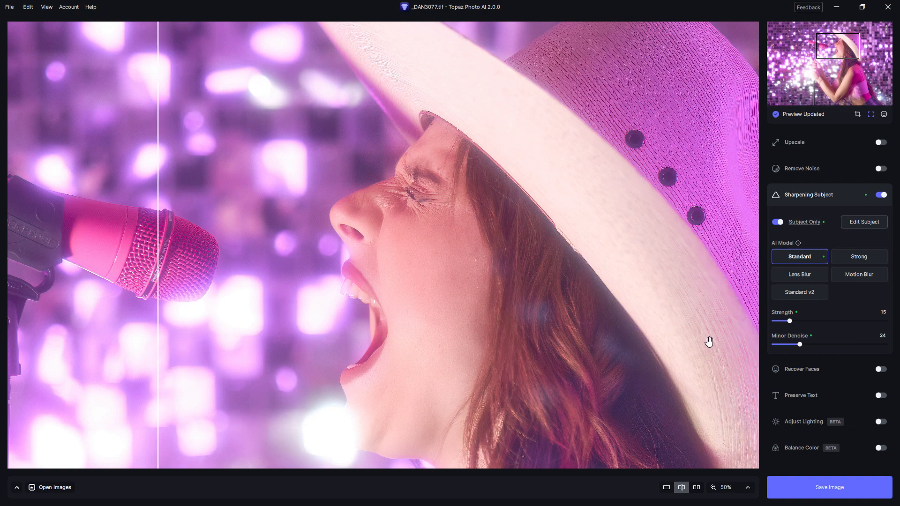
drag(789, 322, 781, 346)
click(856, 259)
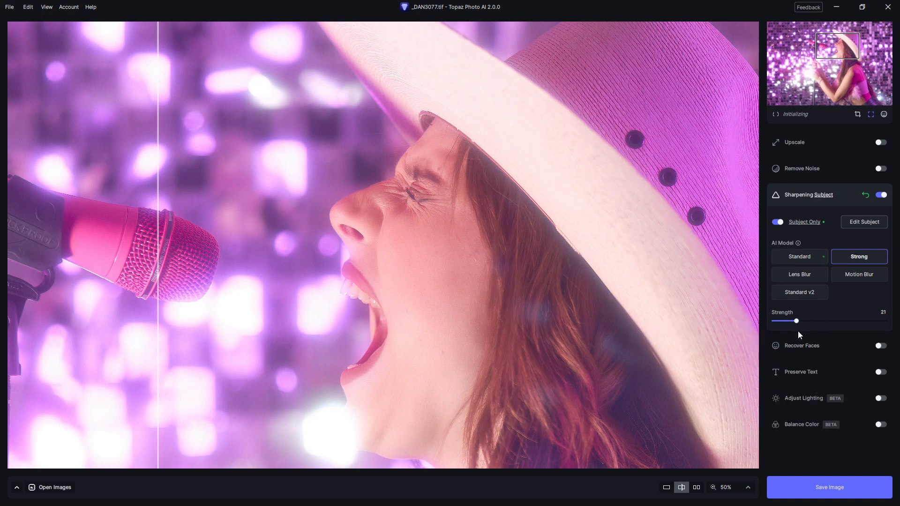
drag(154, 307, 123, 342)
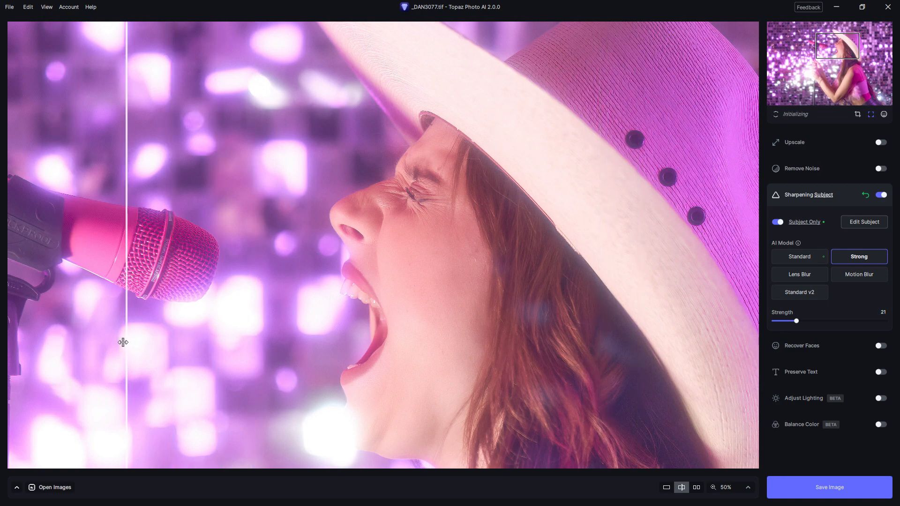
click(9, 7)
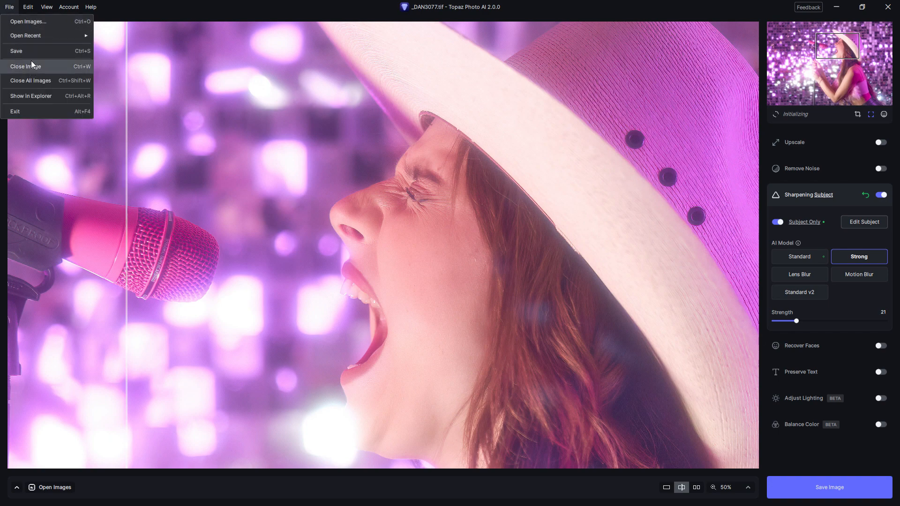
click(815, 444)
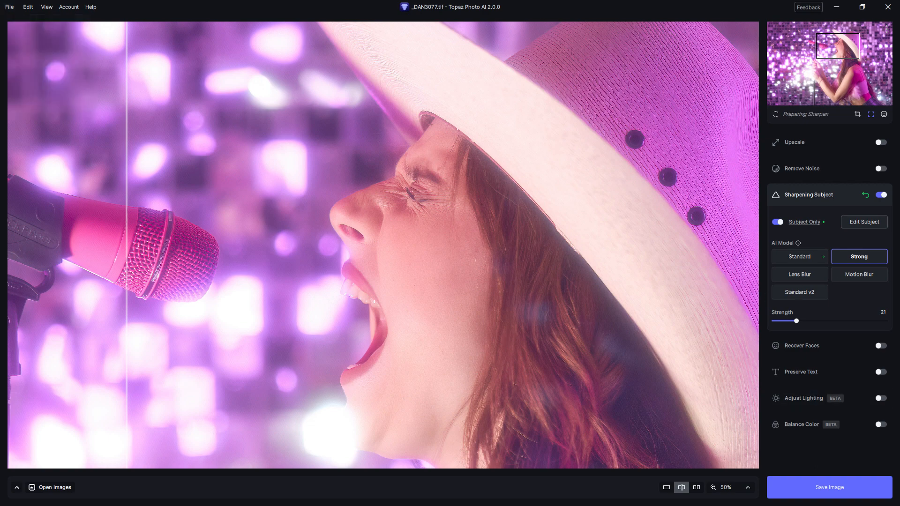
Switch to Photoshop and load _DAN3077.tif into it from the Project Files folder.
key(alt+Tab)
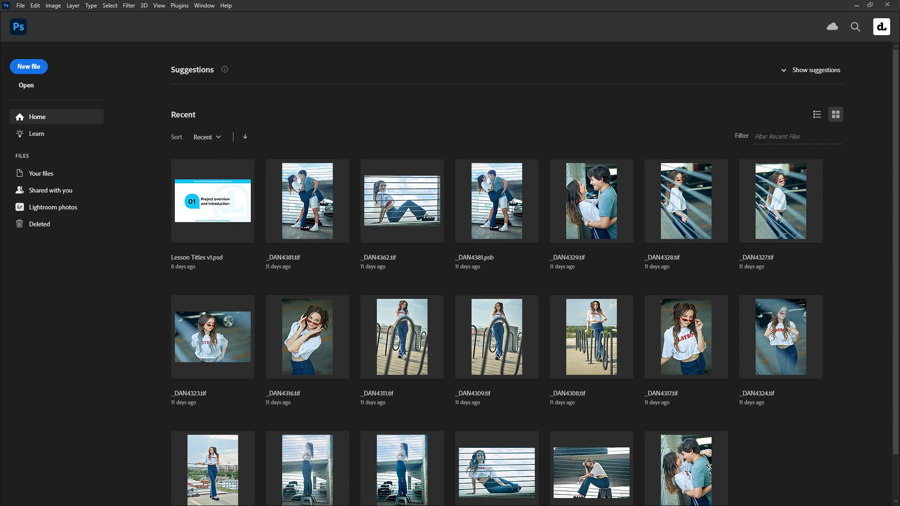
key(alt+Tab)
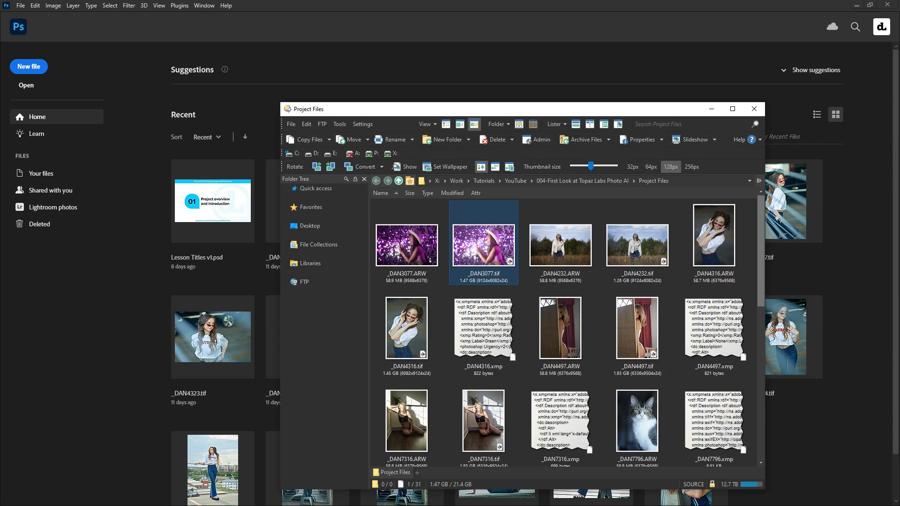
drag(496, 257, 225, 111)
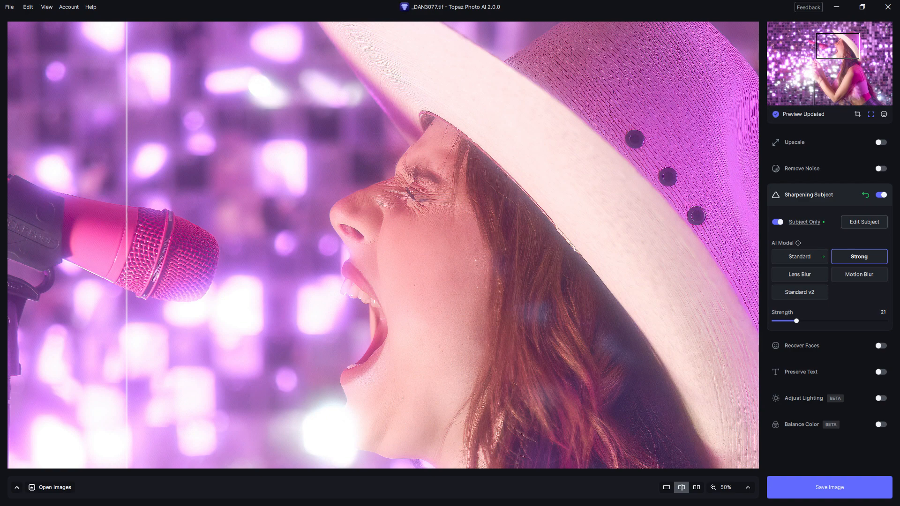
Back in Topaz Photo AI, enable noise removal and lighting adjustment, setting the lighting adjustment to 65.
click(879, 170)
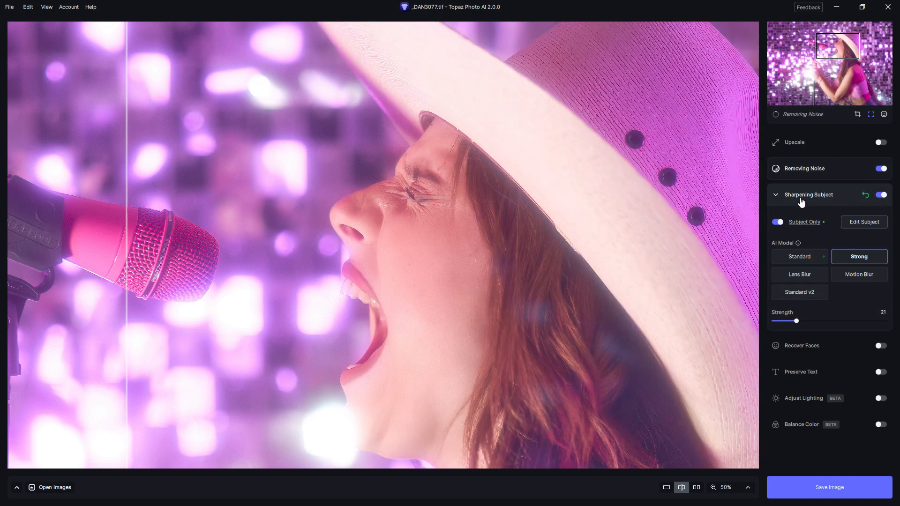
click(802, 196)
click(806, 281)
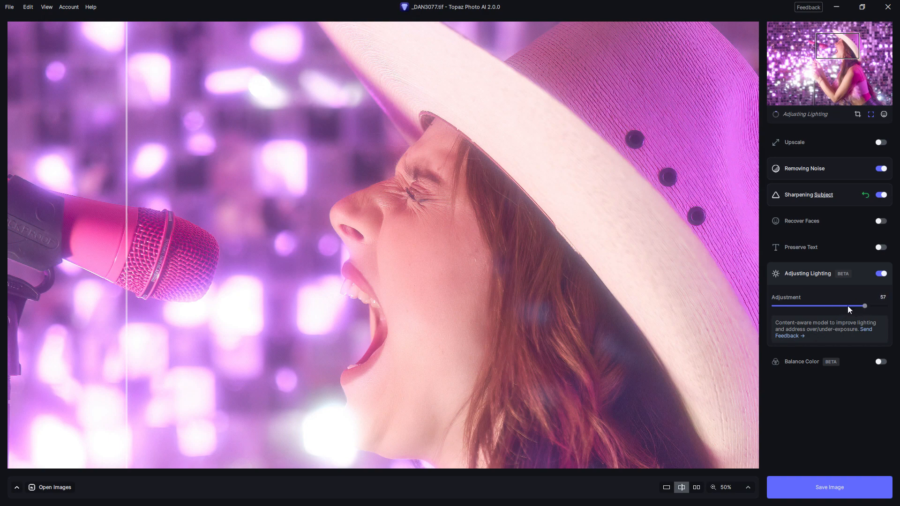
click(875, 306)
Set the preview zoom to 25% and place the split-view divider between the microphone and the woman's face.
click(748, 487)
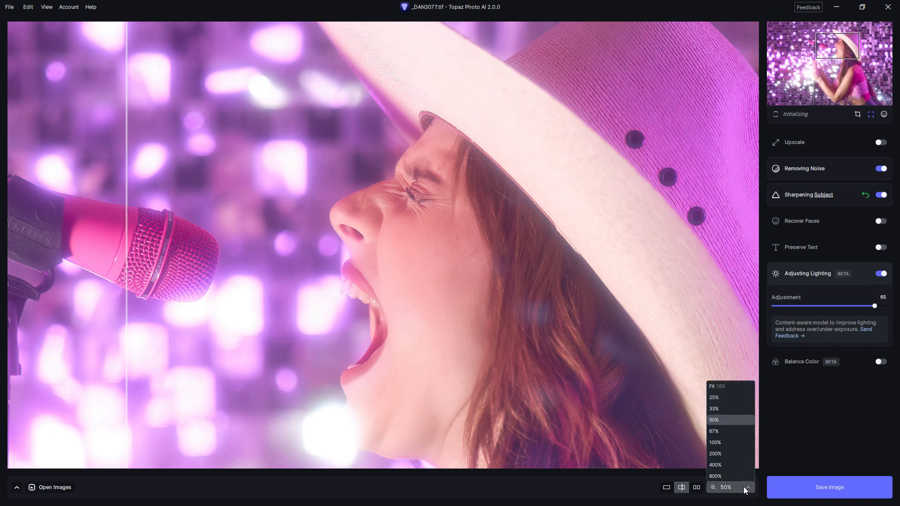
click(737, 396)
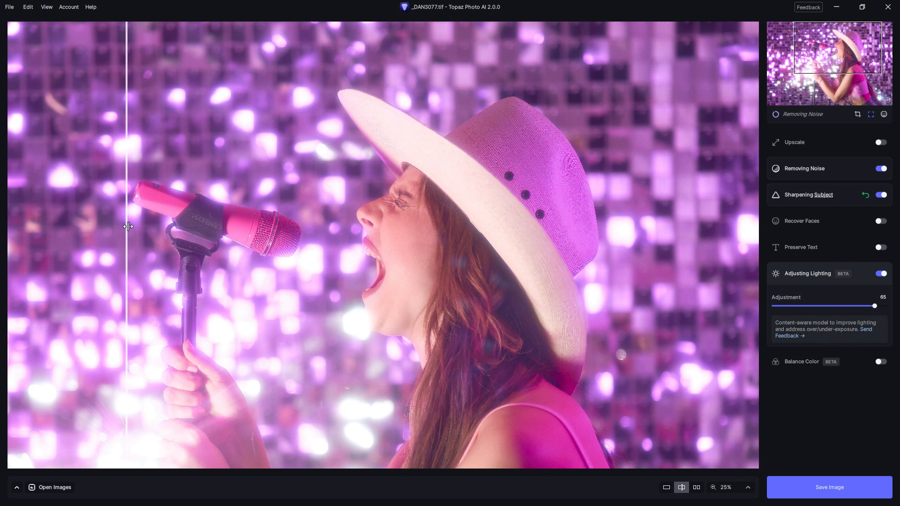
drag(127, 228, 596, 265)
drag(512, 267, 269, 348)
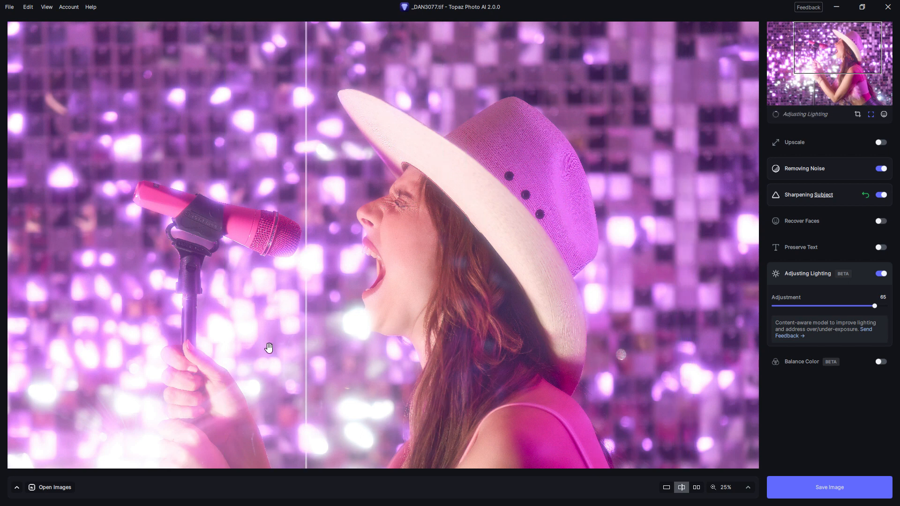
Reduce the lighting adjustment to 56, check the preview, and reduce it further to 21.
drag(875, 307, 863, 311)
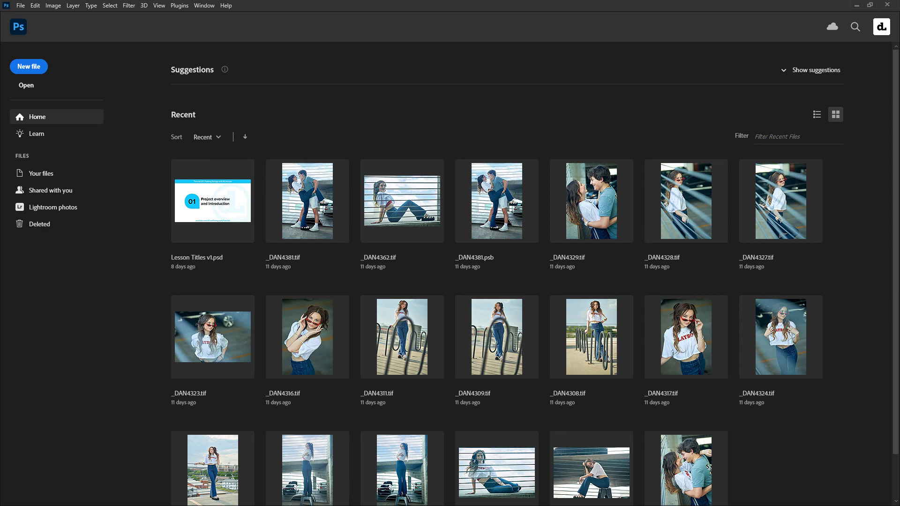
click(291, 259)
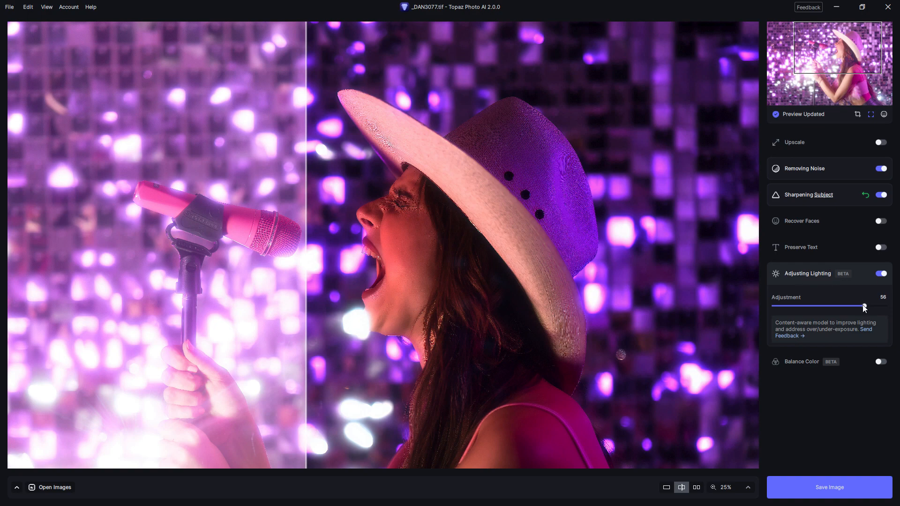
drag(864, 305, 822, 304)
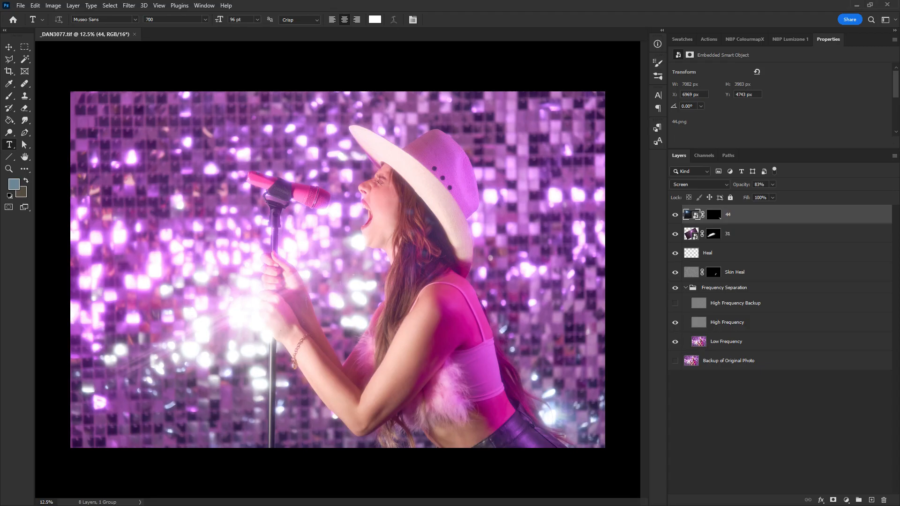
In Photoshop, collapse the Frequency Separation group, show the Backup of Original Photo layer and toggle the retouching layers' visibility to compare them.
click(689, 290)
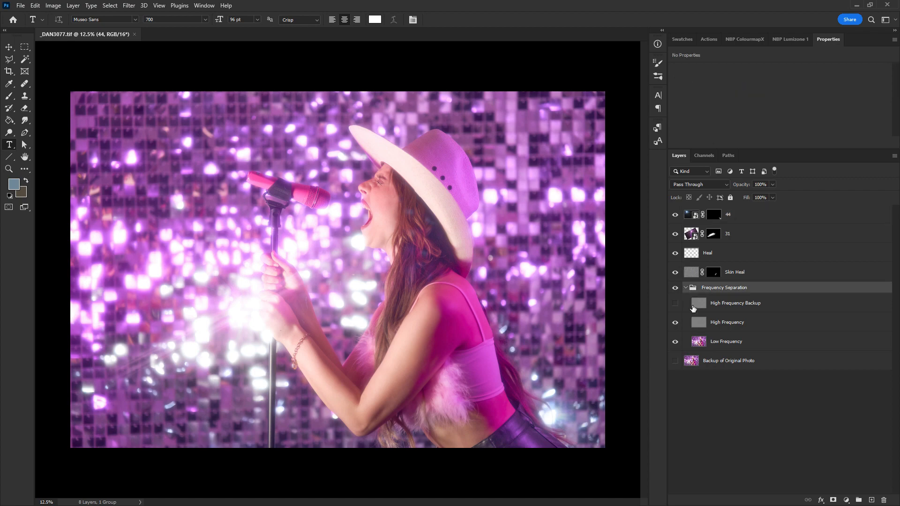
click(685, 288)
mouse_move(675, 214)
mouse_down()
mouse_move(677, 305)
mouse_move(676, 219)
mouse_up()
click(676, 303)
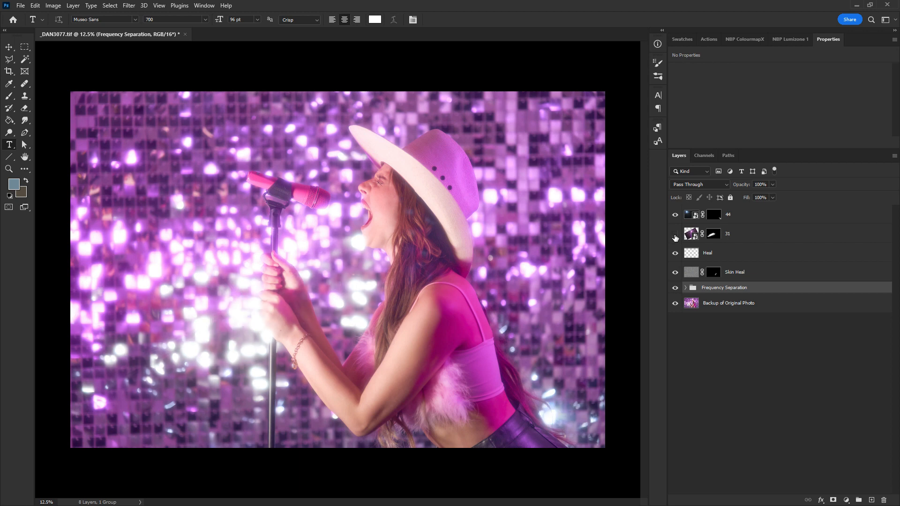
click(675, 214)
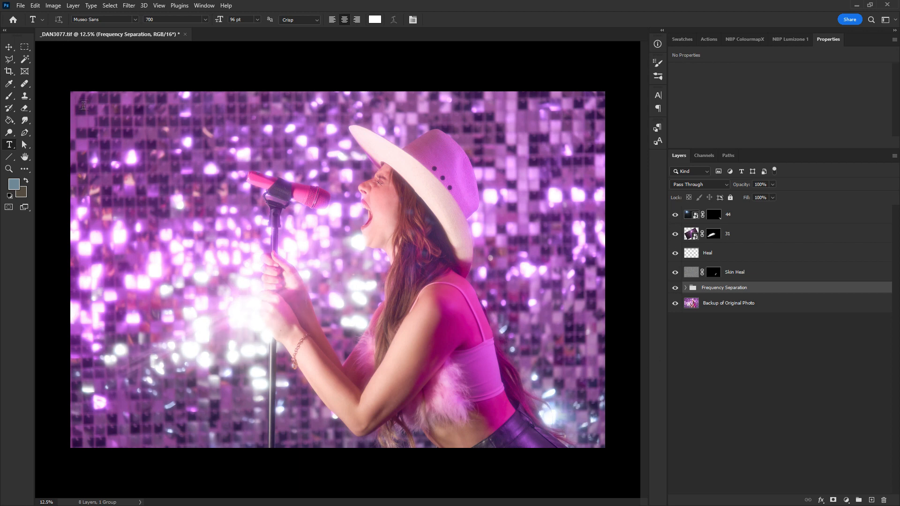
key(m)
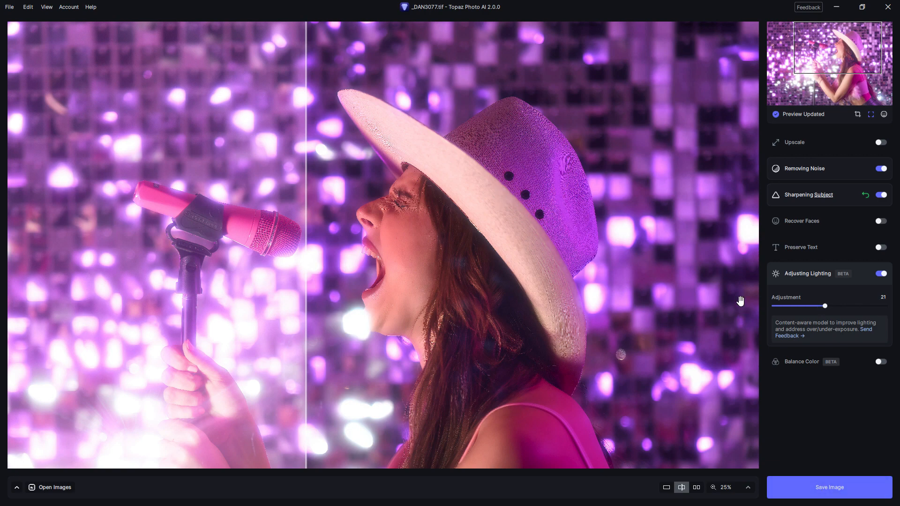
Export the processed image from Topaz Photo AI to the original folder with the -topaz suffix and the input format preserved.
click(825, 488)
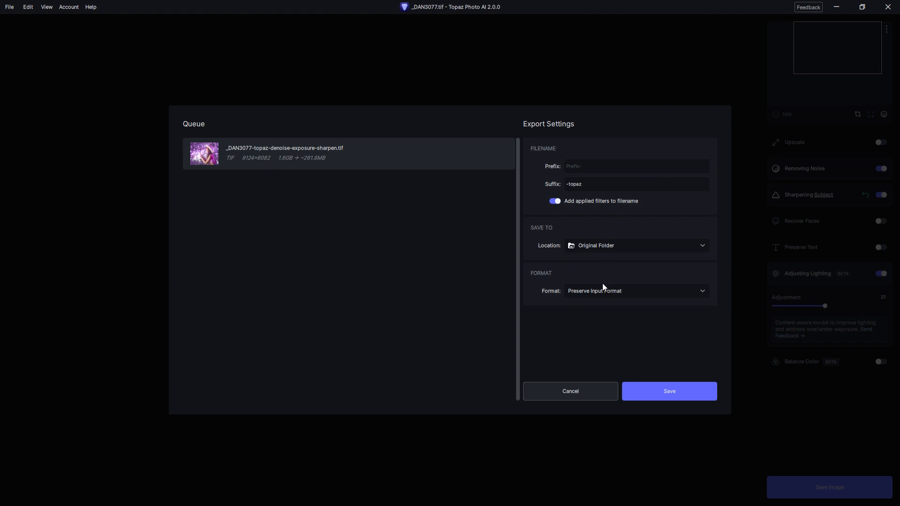
click(650, 389)
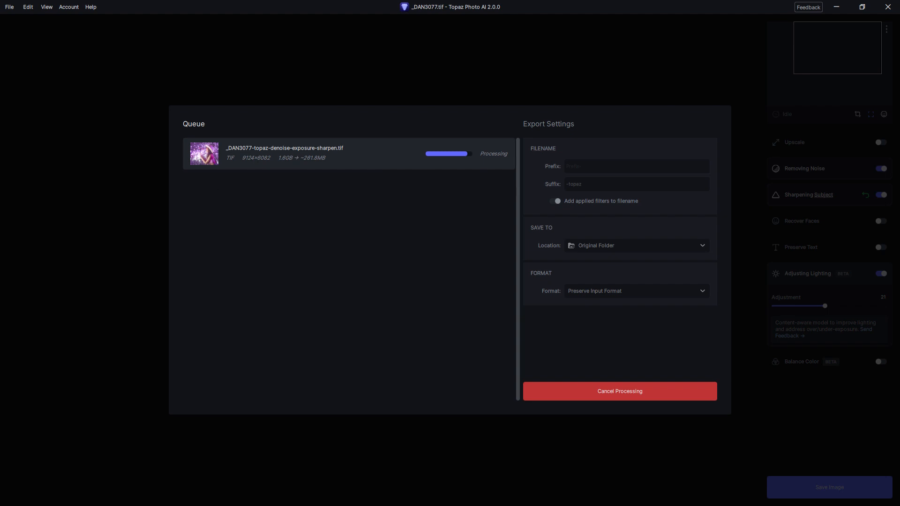
Bring up the Project Files folder, move its window beside the export queue and show the files in a detailed list.
key(alt+Tab)
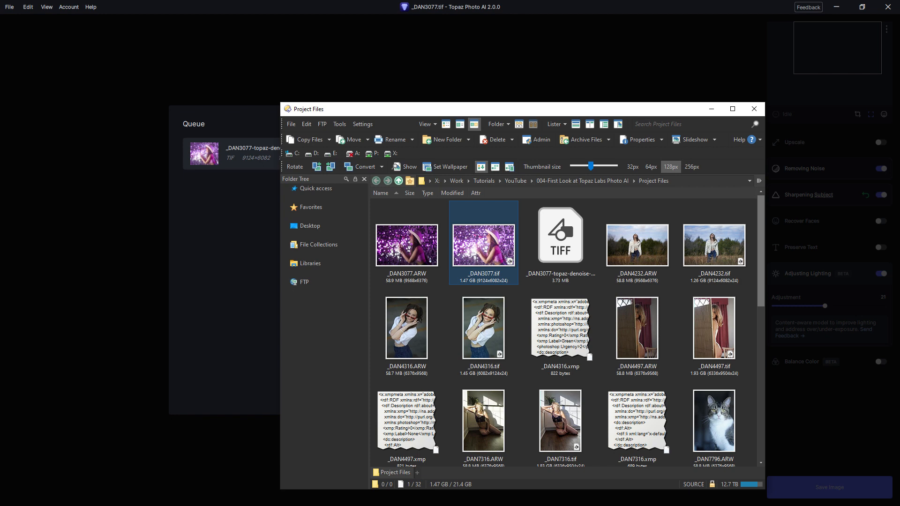
drag(605, 108, 767, 55)
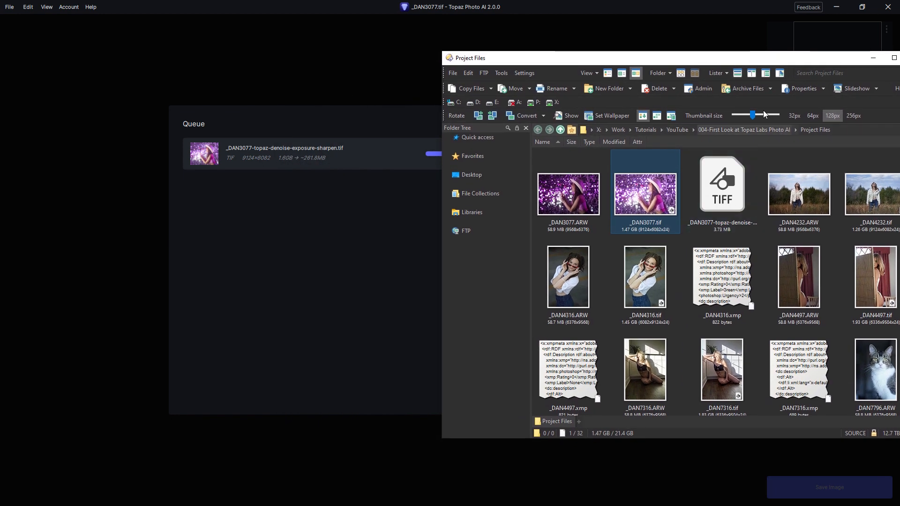
click(607, 73)
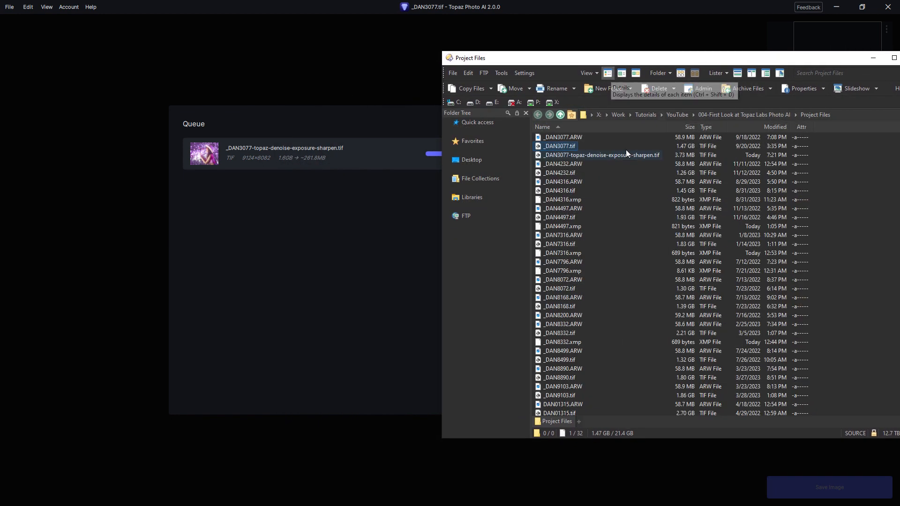
Reload the Project Files listing via its parent folder, widen the Size column and uncover the queue to compare file sizes.
drag(670, 127, 713, 115)
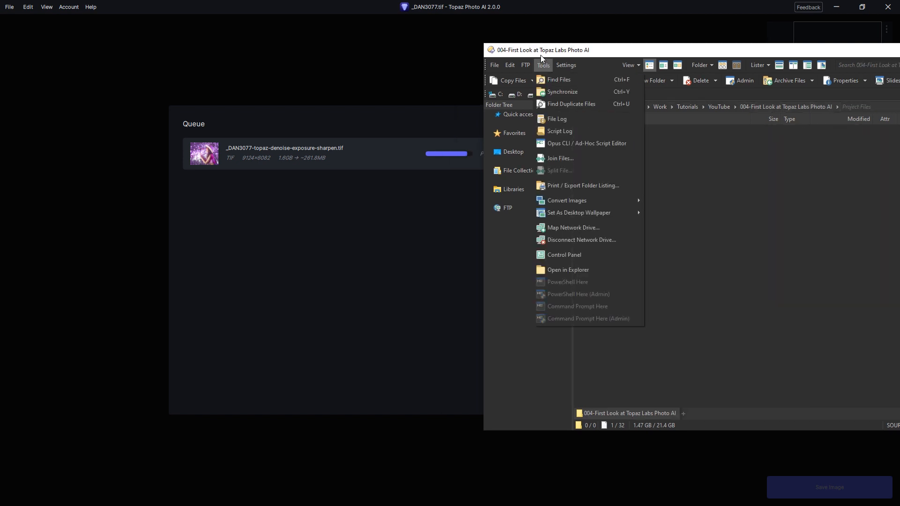
click(636, 54)
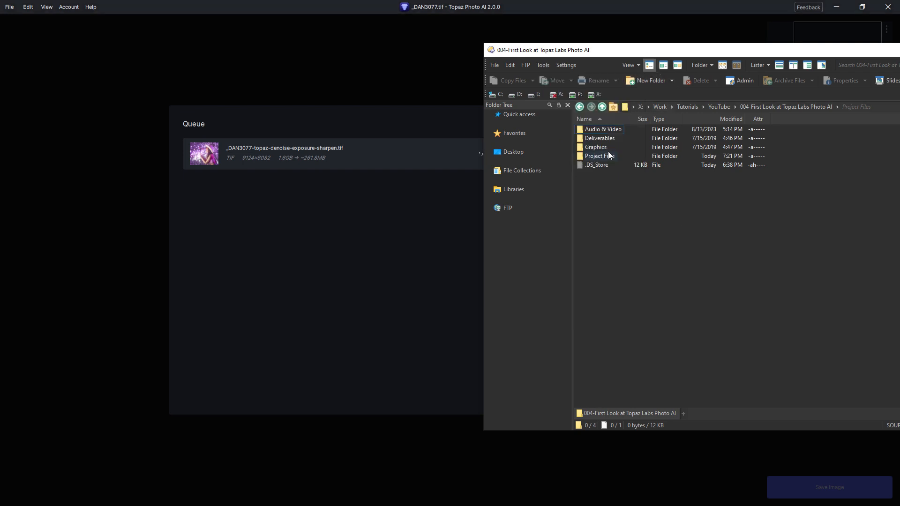
click(579, 107)
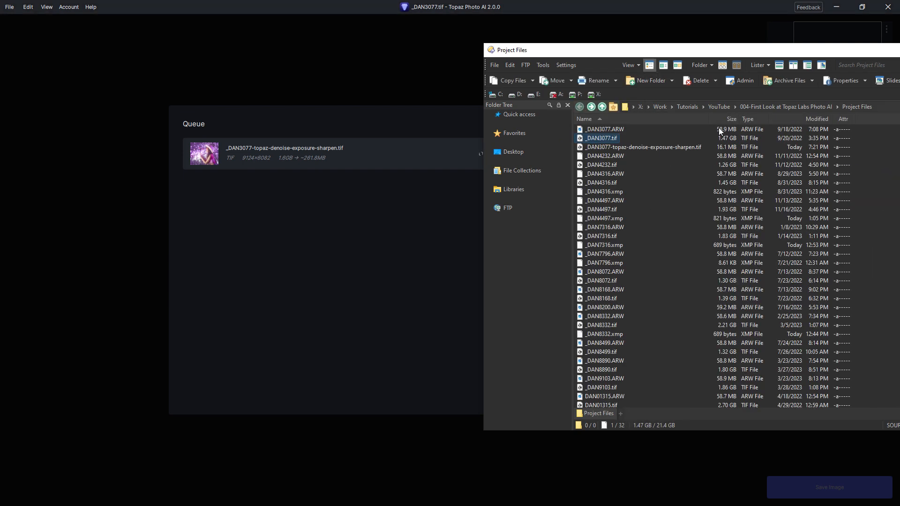
drag(706, 123, 717, 123)
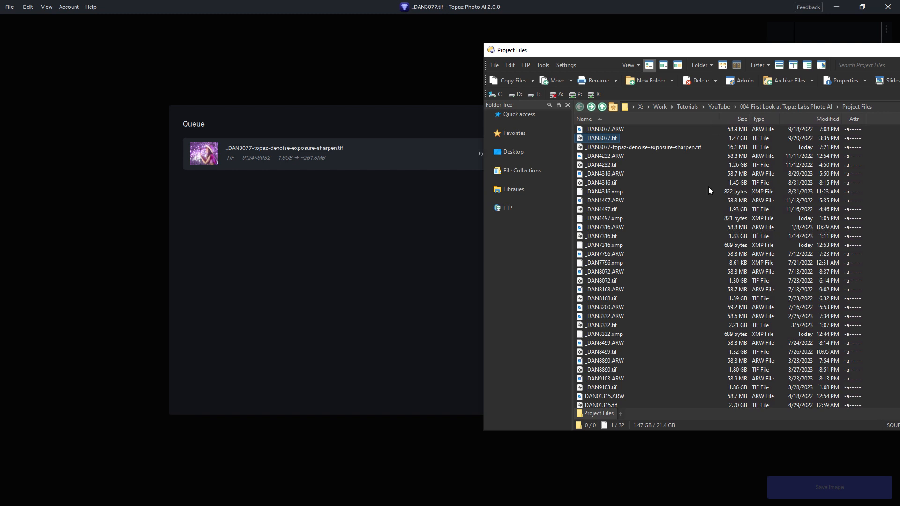
drag(564, 53, 602, 49)
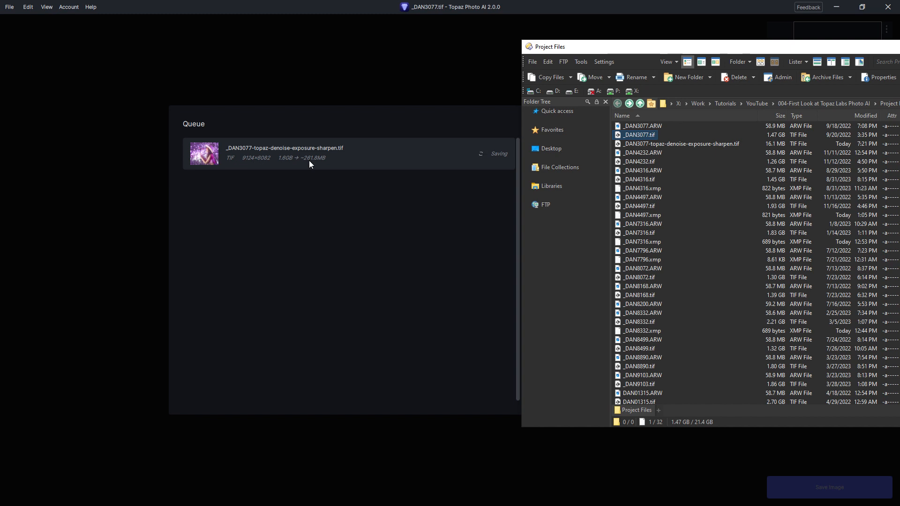
Sort the files by size, select the exported denoise-exposure-sharpen TIFF and restore sorting by name.
click(773, 117)
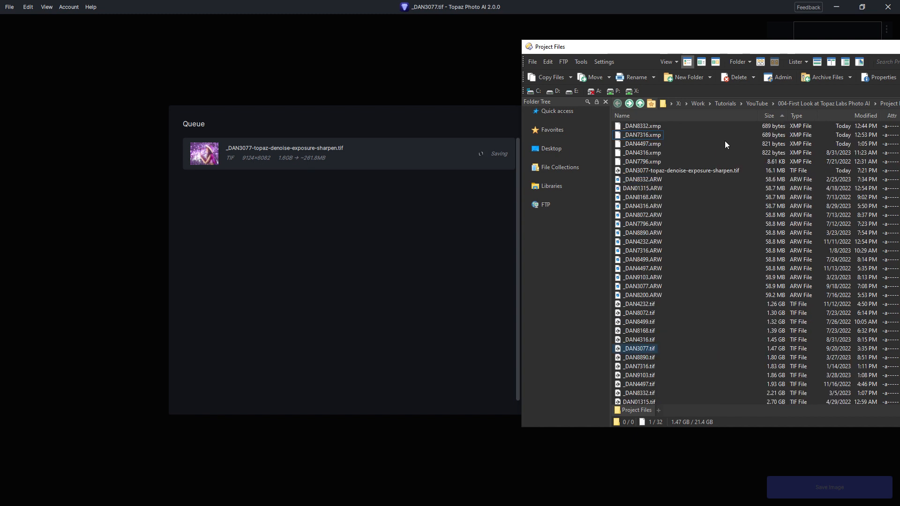
click(727, 171)
click(673, 116)
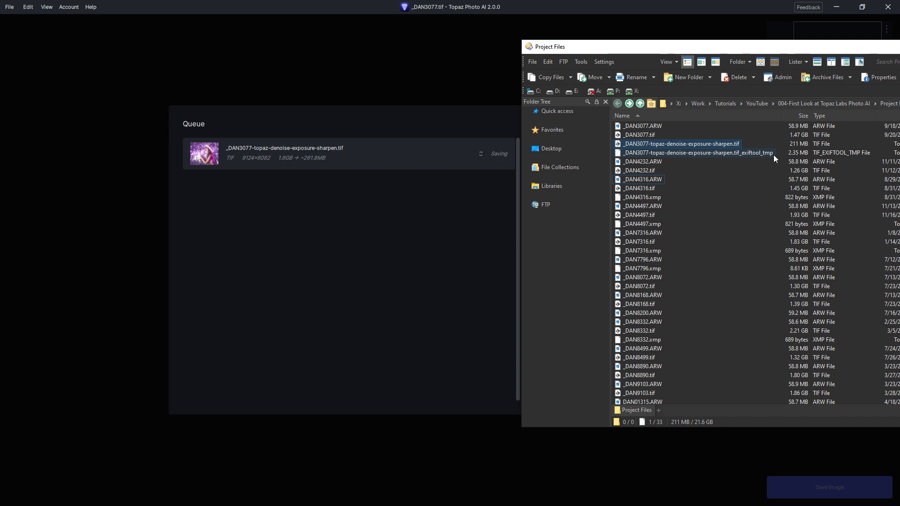
Keep refreshing the Project Files listing by leaving and re-entering the folder to follow the export's saving progress.
click(628, 103)
click(618, 104)
click(766, 209)
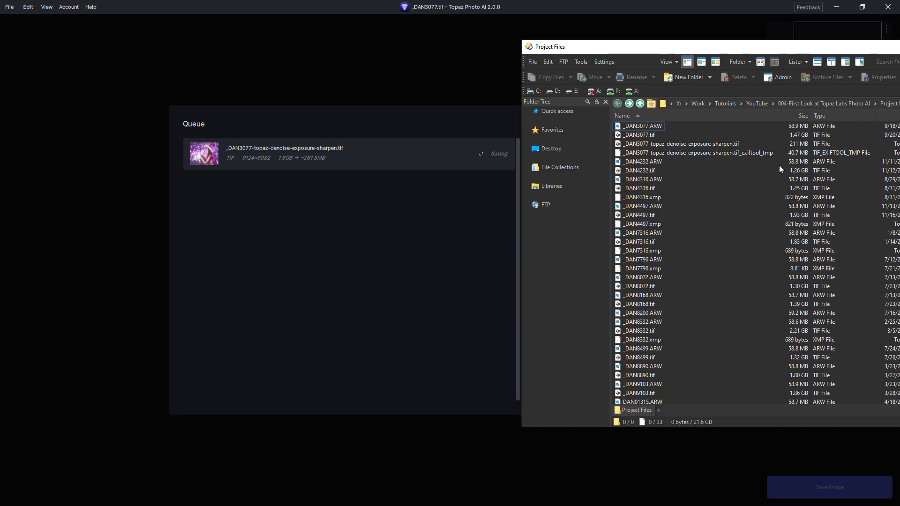
drag(673, 50, 663, 49)
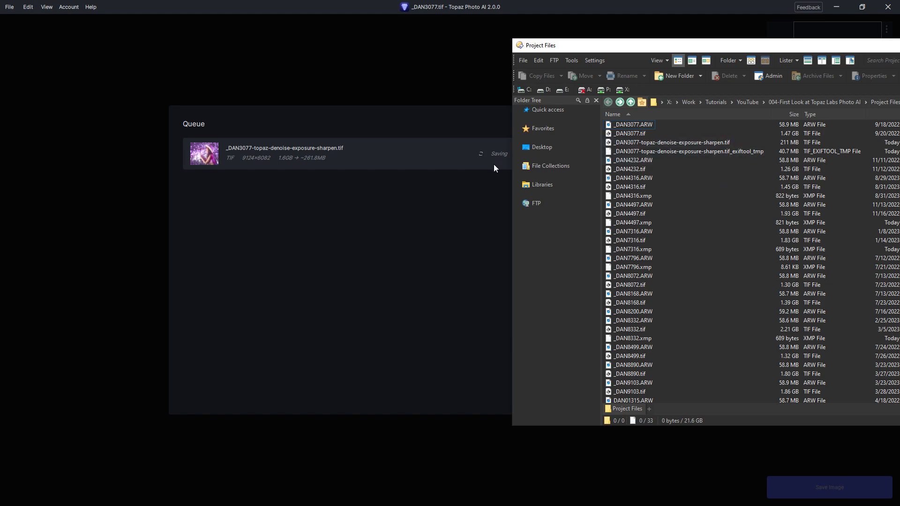
click(621, 101)
click(608, 100)
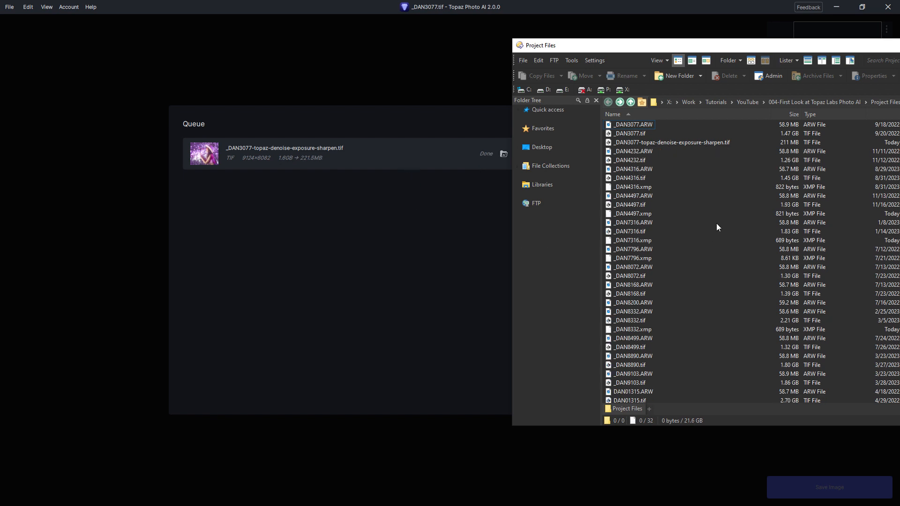
Open the exported _DAN3077-topaz-denoise-exposure-sharpen.tif in Adobe Photoshop and compare it with the layered _DAN3077.tif.
click(708, 144)
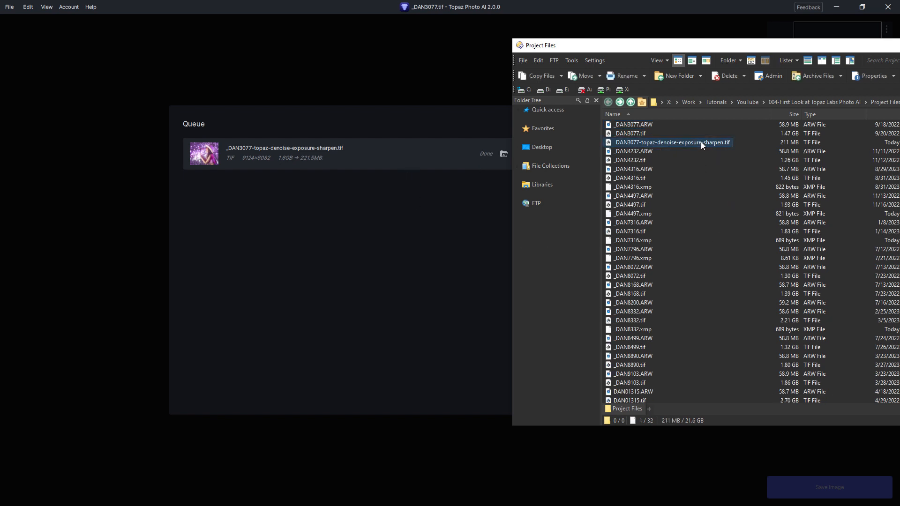
right_click(702, 143)
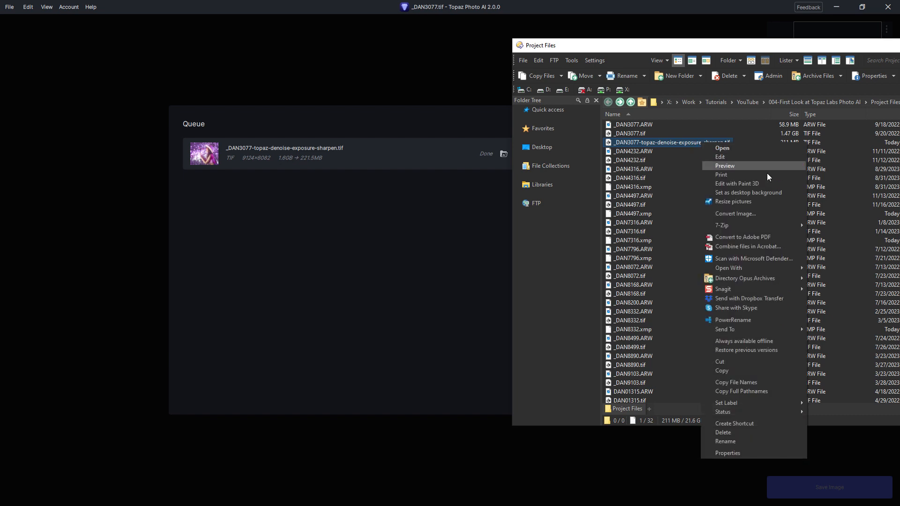
mouse_move(769, 269)
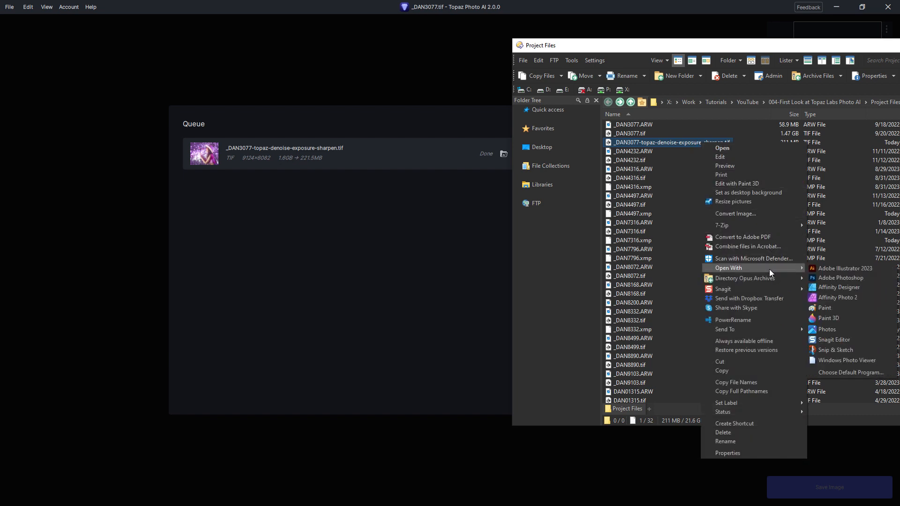
click(834, 277)
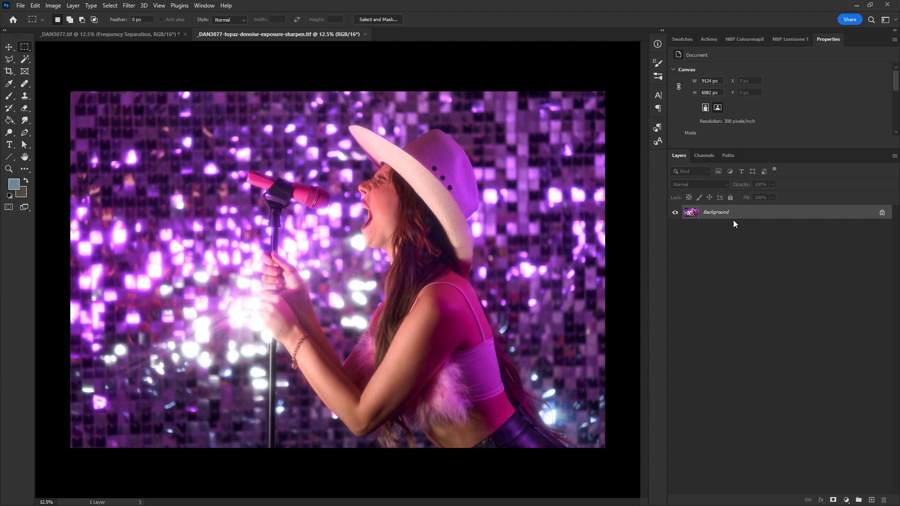
click(154, 36)
click(317, 39)
Close both the exported TIFF and the layered _DAN3077.tif, discarding any changes.
click(365, 34)
click(186, 35)
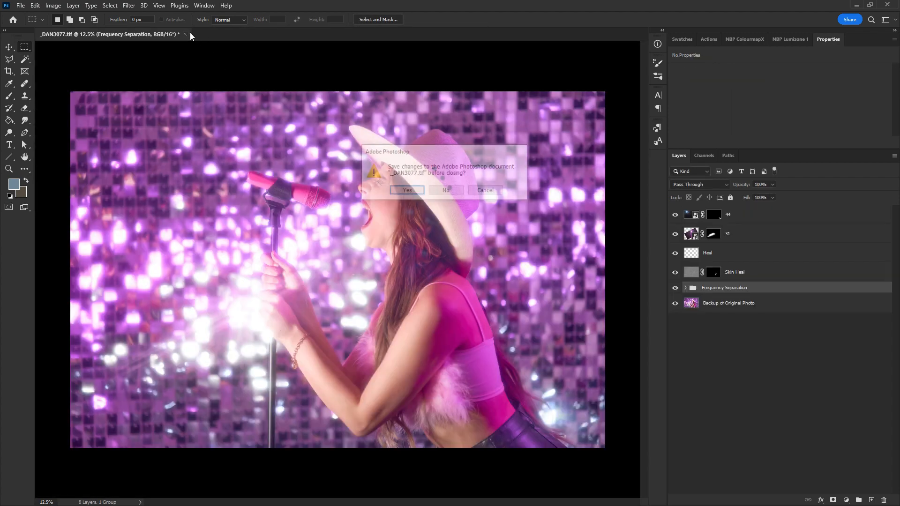
click(452, 191)
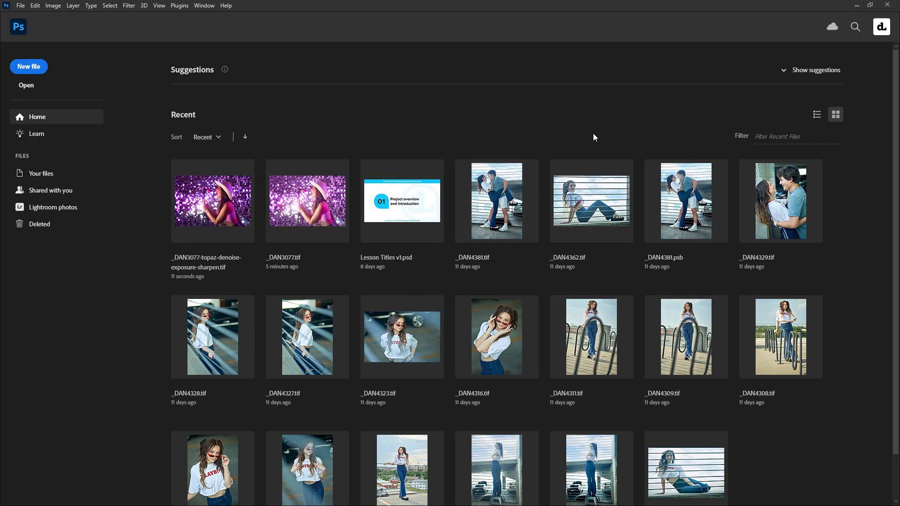
Return to Topaz Photo AI, dismiss the export queue and close the _DAN3077.tif image.
key(alt+Tab)
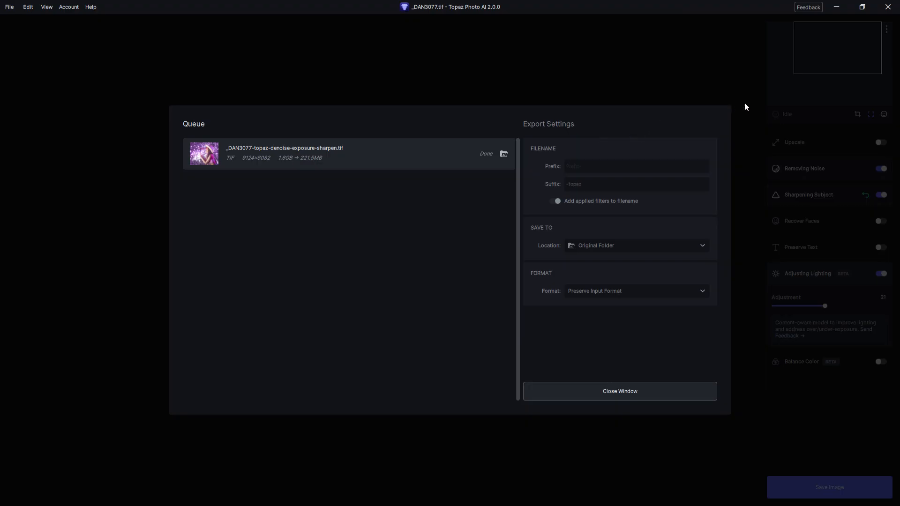
click(663, 387)
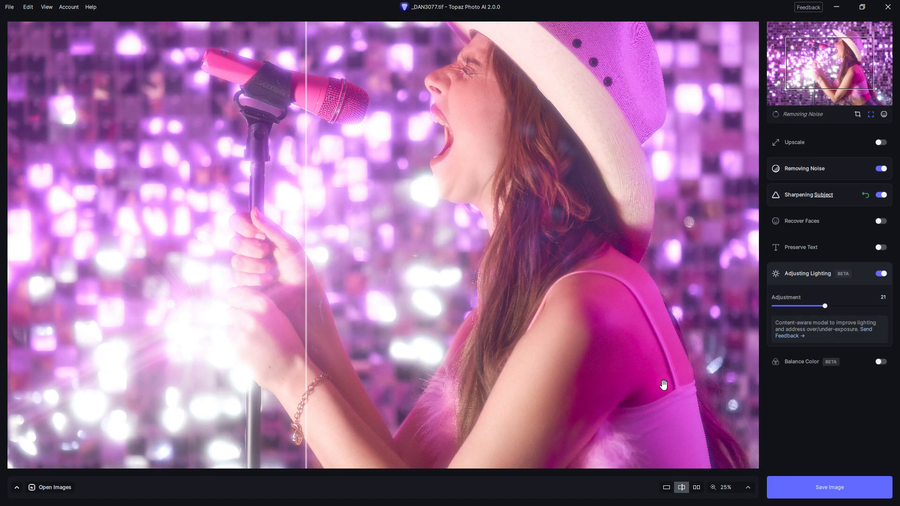
click(9, 6)
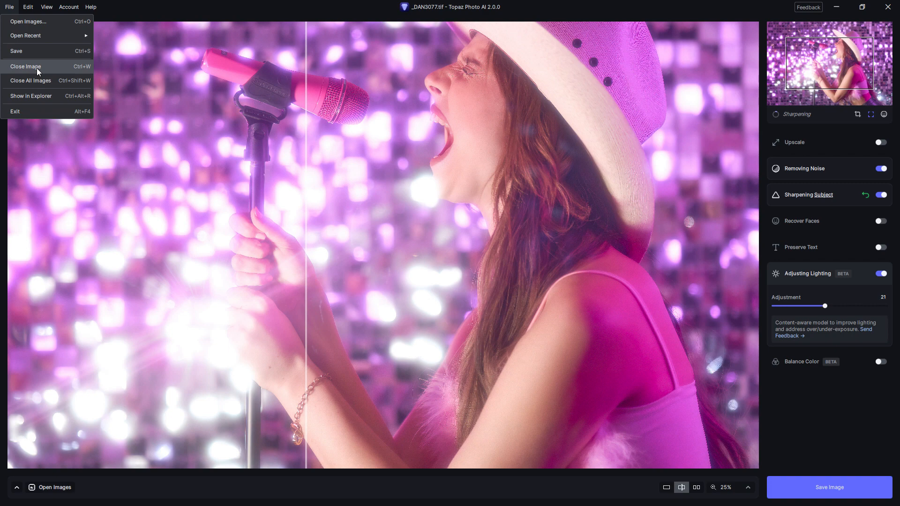
click(37, 68)
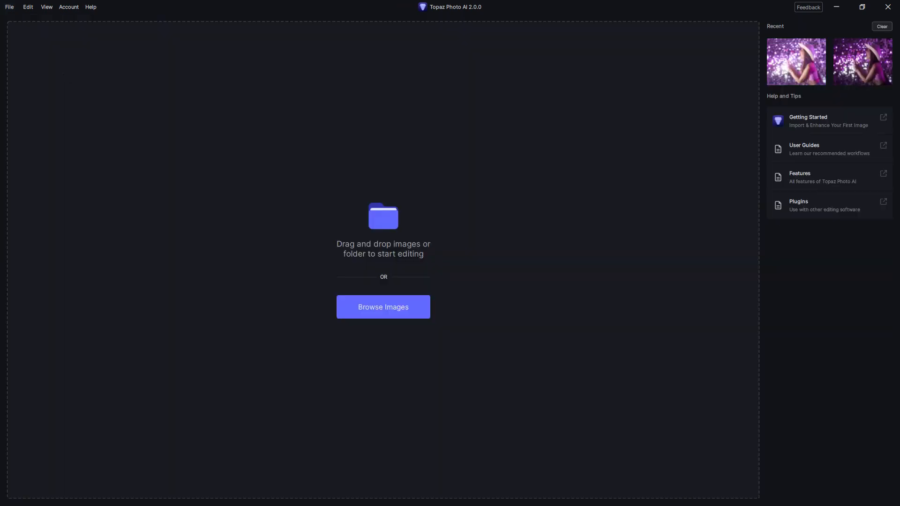
Bring up the Project Files folder, move its window further into view and show the files as thumbnails.
key(alt+Tab)
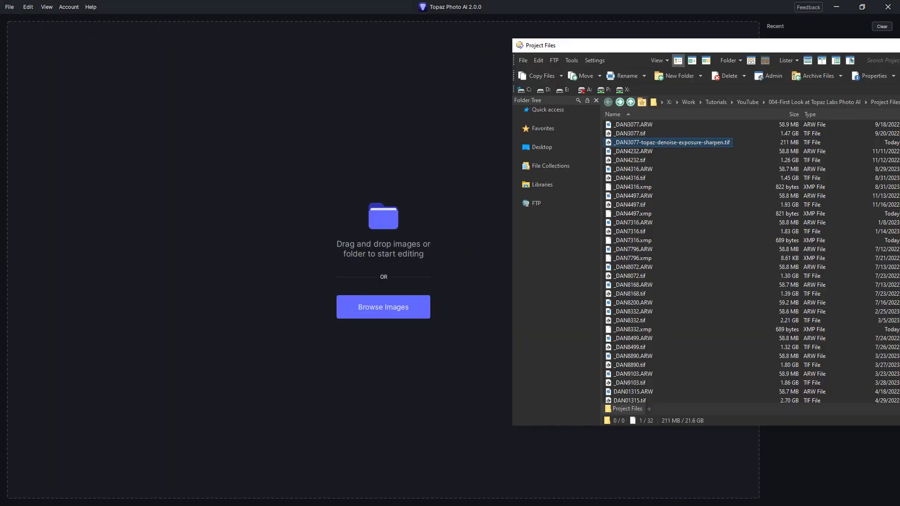
drag(733, 51, 643, 55)
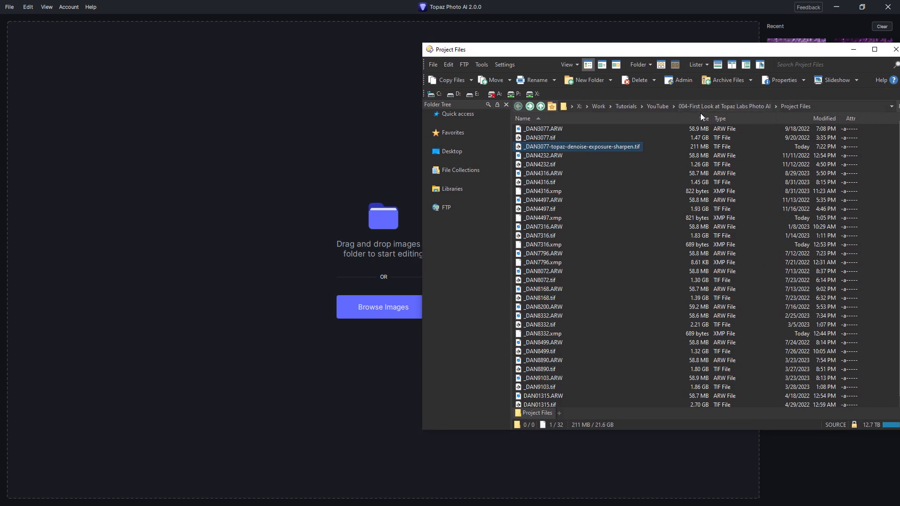
click(616, 64)
drag(736, 55, 662, 27)
mouse_move(826, 158)
mouse_down()
mouse_move(828, 170)
mouse_move(828, 159)
mouse_up()
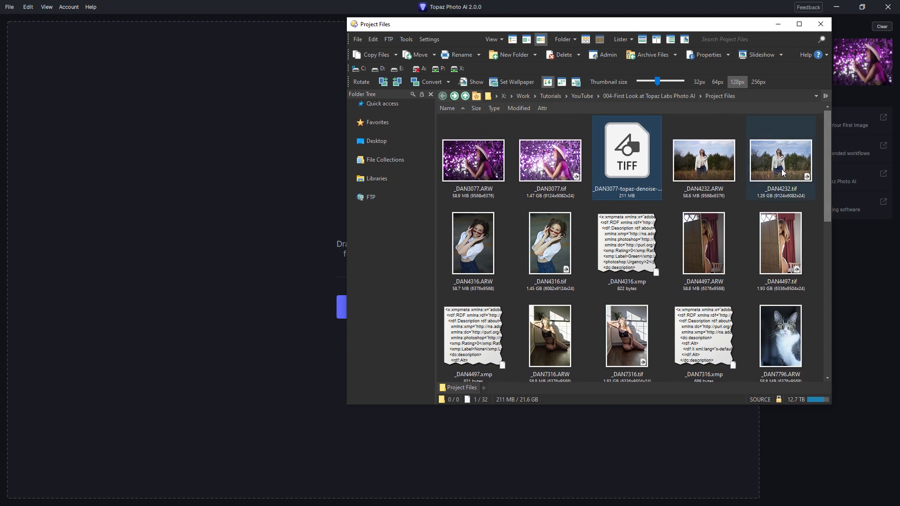
Find the cat photo _DAN7796.ARW in the Project Files folder and load it into Topaz Photo AI.
click(713, 180)
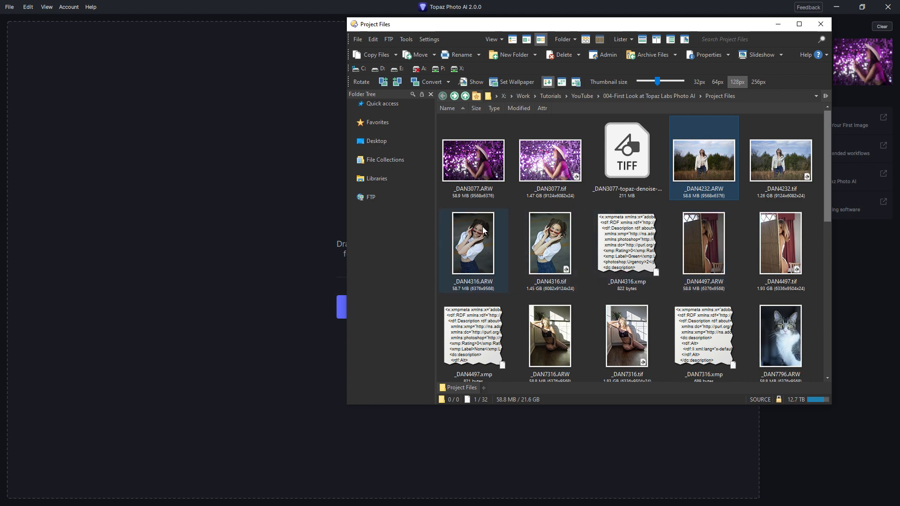
drag(826, 177, 829, 222)
click(786, 222)
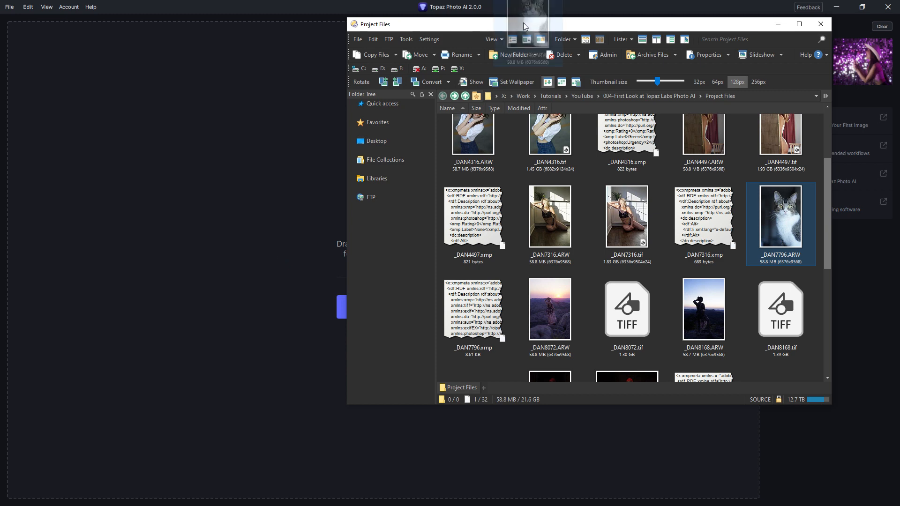
click(310, 230)
click(417, 237)
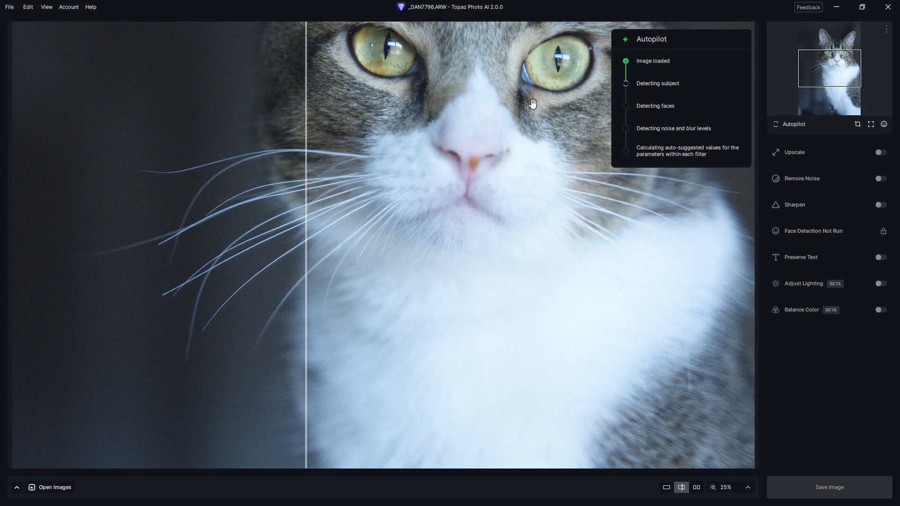
Inspect the cat's face and eyes with the before/after divider while reviewing the Autopilot analysis.
scroll(516, 188, up, 3)
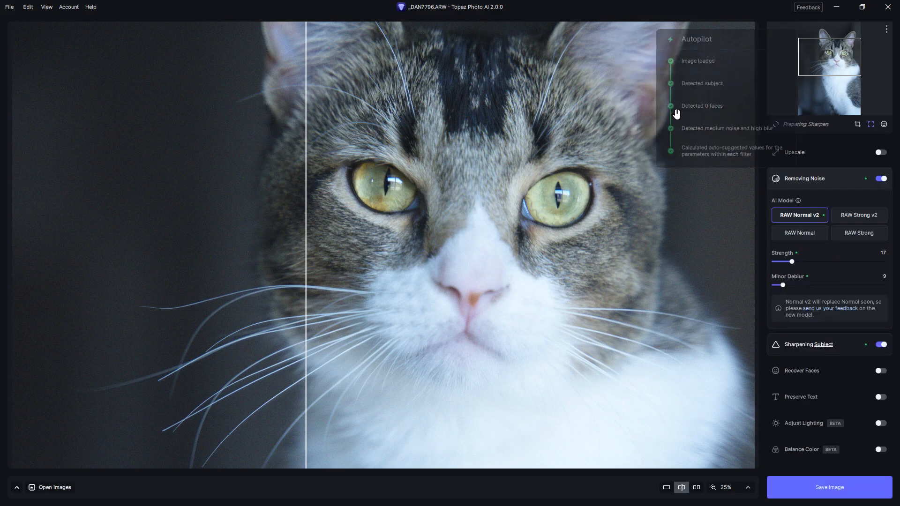
mouse_move(808, 123)
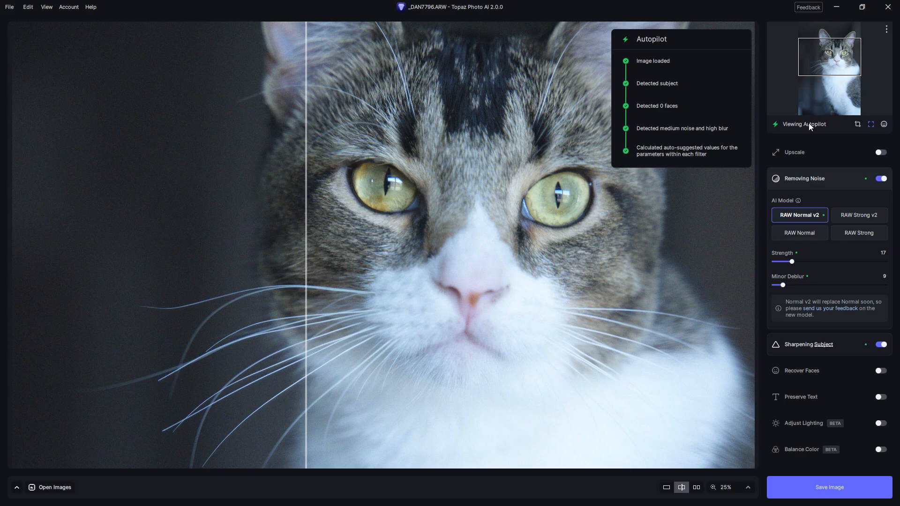
drag(305, 251, 307, 317)
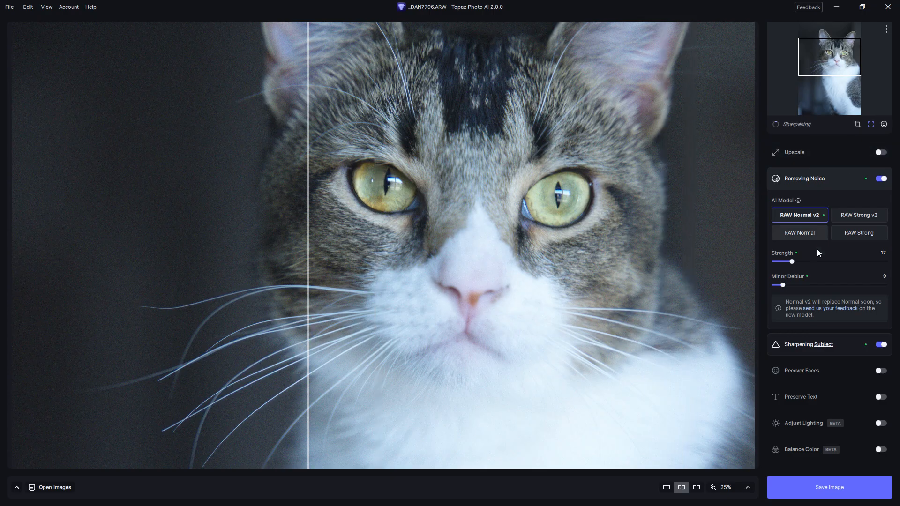
Switch the subject sharpening to the Motion Blur model at strength 55 and set the noise removal strength to 43.
click(824, 347)
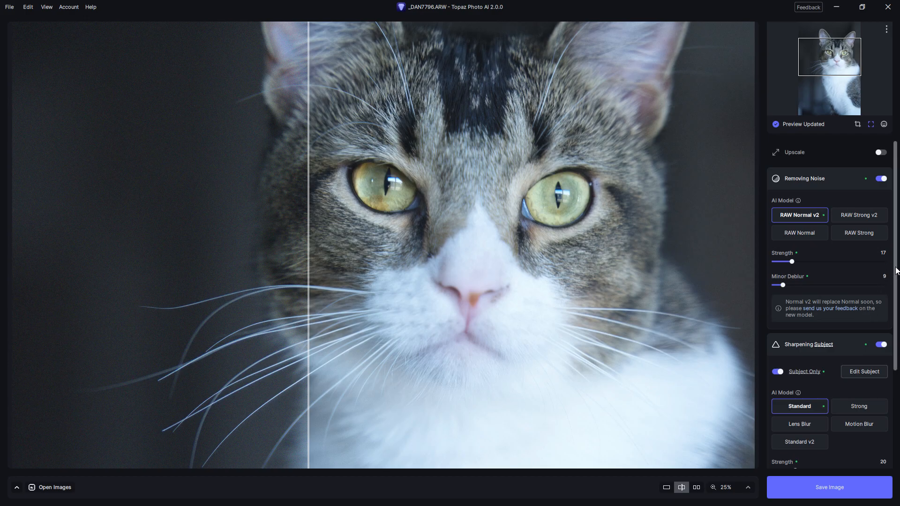
scroll(895, 270, down, 2)
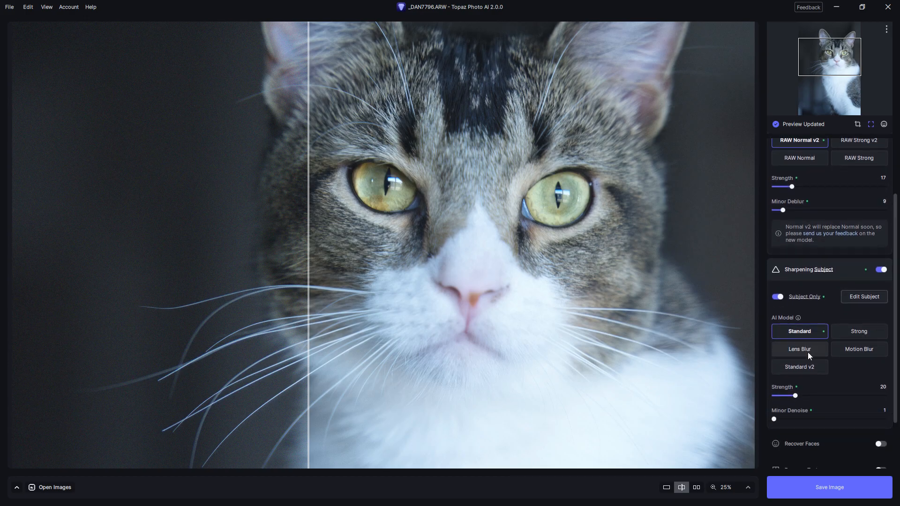
click(847, 352)
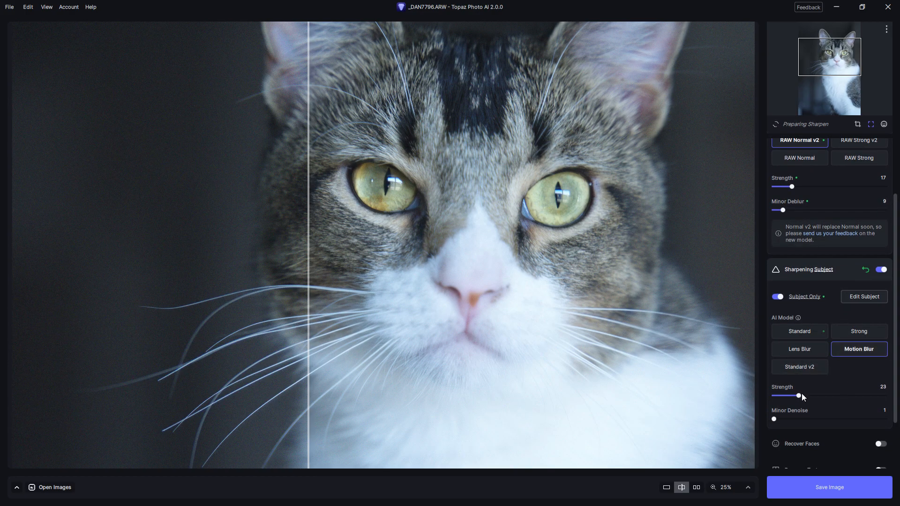
drag(799, 396, 834, 395)
drag(806, 187, 820, 188)
Compare the original and processed background and whiskers beside the cat's face using the split divider.
mouse_move(798, 125)
drag(308, 292, 247, 333)
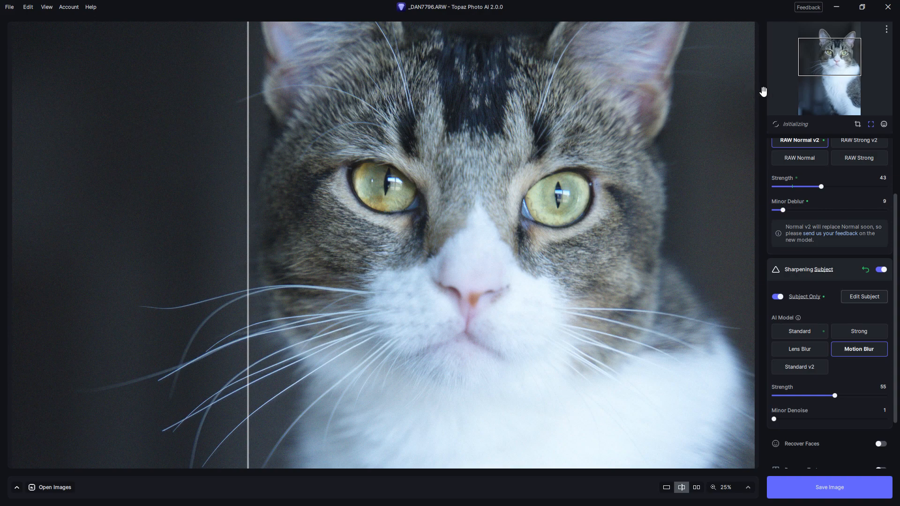
mouse_move(786, 126)
drag(246, 376, 214, 391)
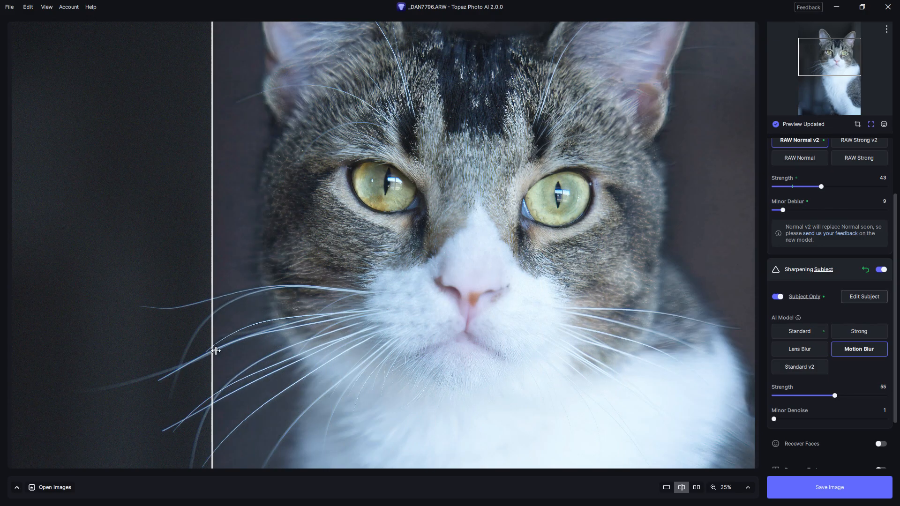
mouse_move(215, 351)
mouse_down()
mouse_move(651, 352)
mouse_move(225, 337)
mouse_up()
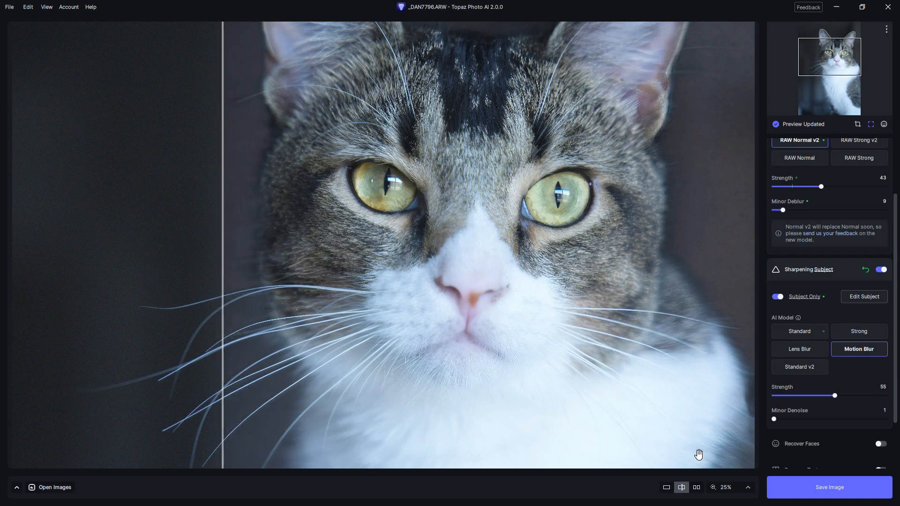
Fit the whole cat photo in view, compare before and after across the divider and reduce the sharpening strength to 34.
click(739, 490)
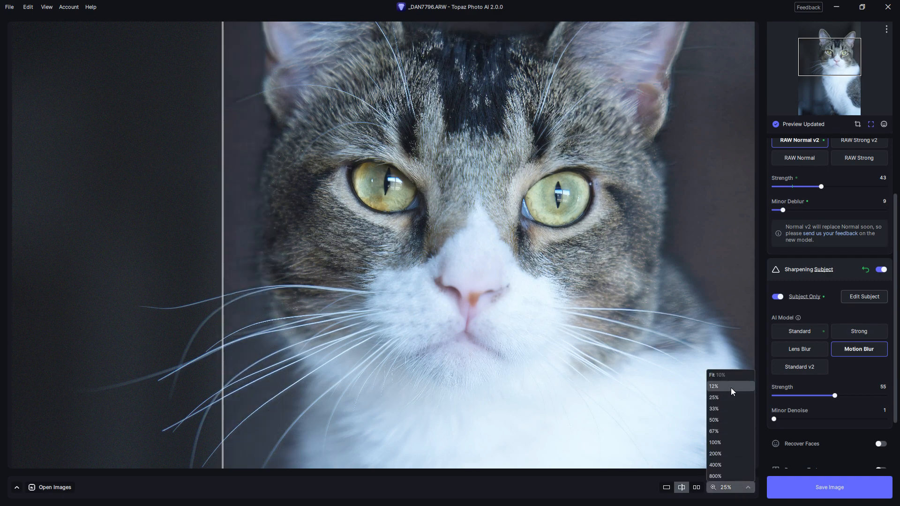
click(730, 376)
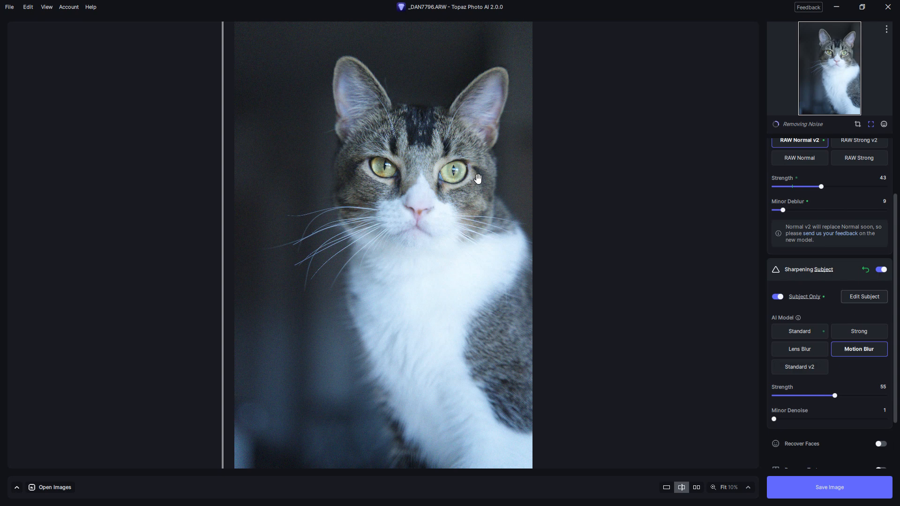
drag(220, 314, 316, 332)
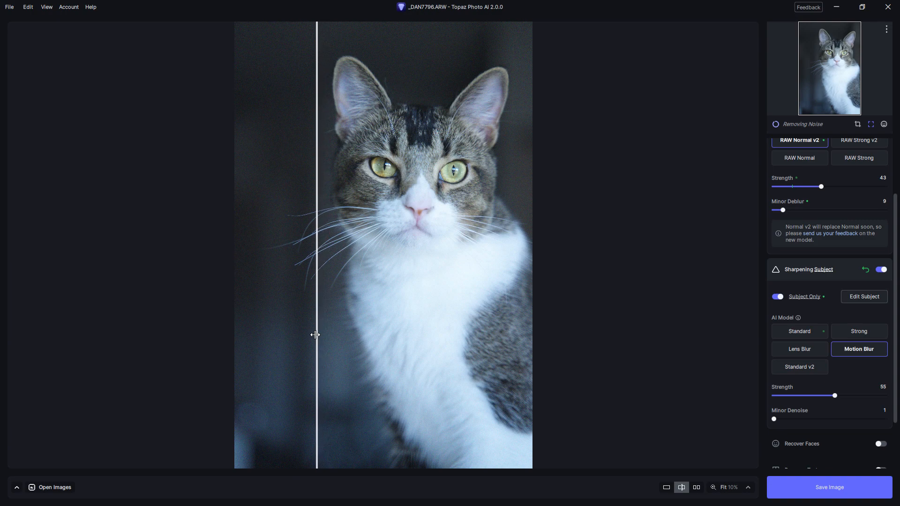
click(791, 123)
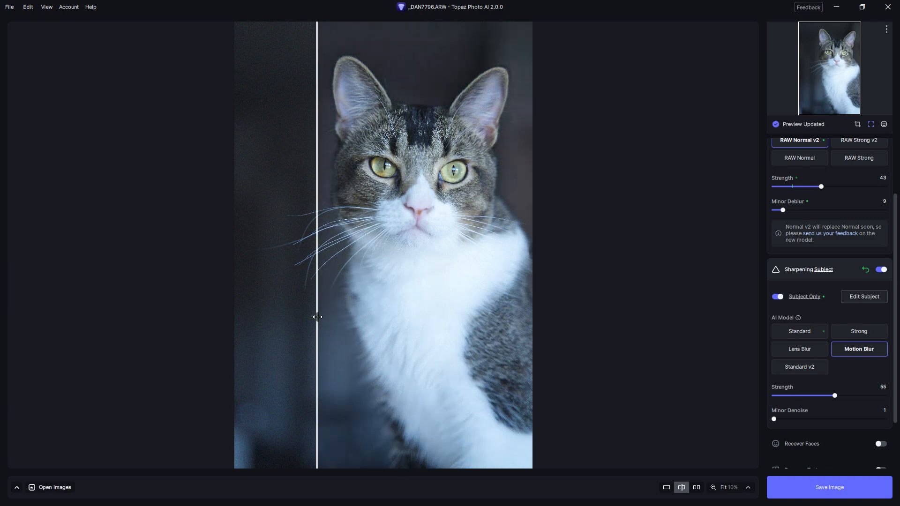
drag(317, 317, 332, 331)
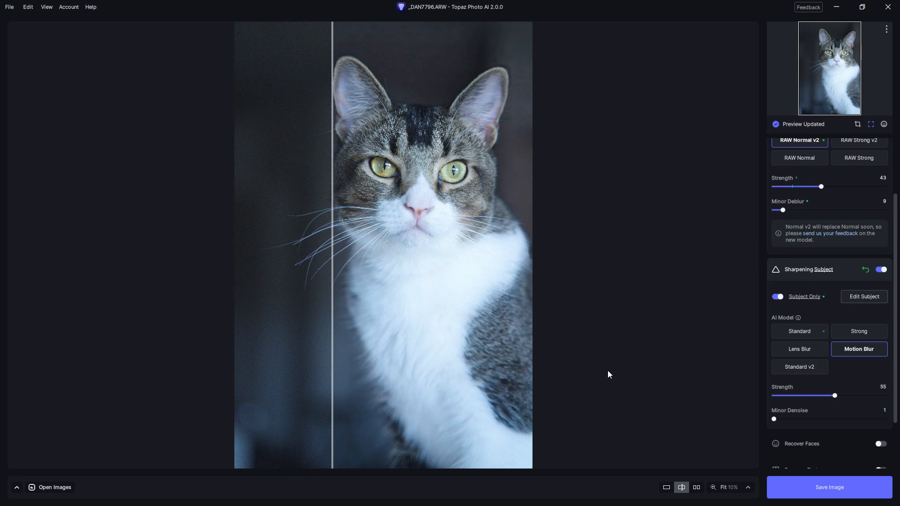
drag(333, 251, 314, 296)
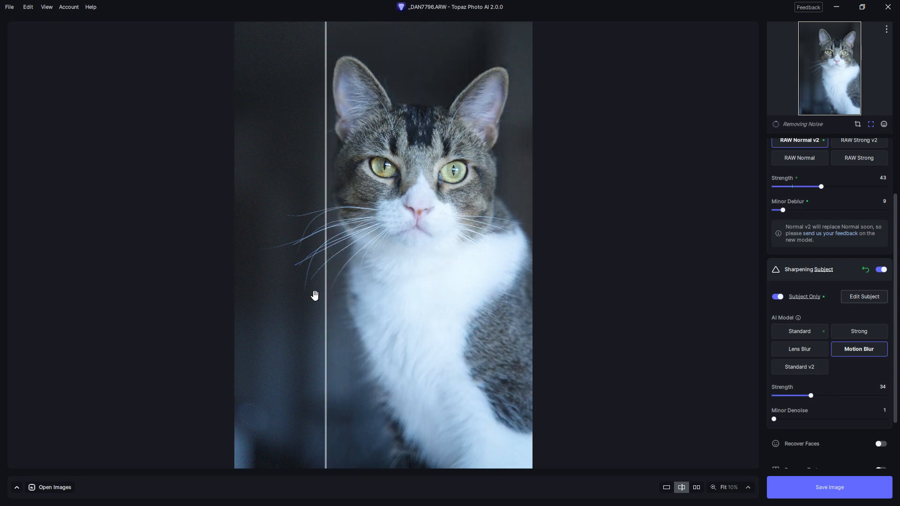
Close the cat photo _DAN7796.ARW, discarding its unsaved changes.
click(9, 6)
click(30, 66)
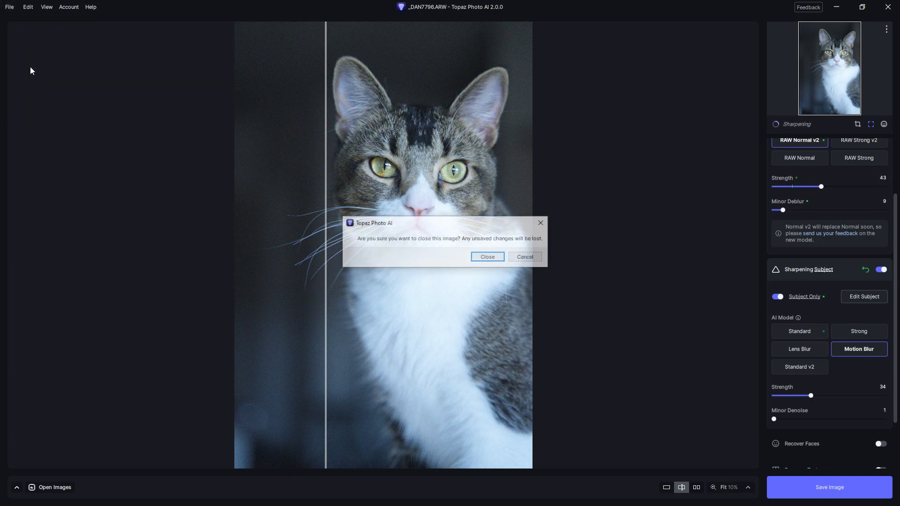
click(488, 257)
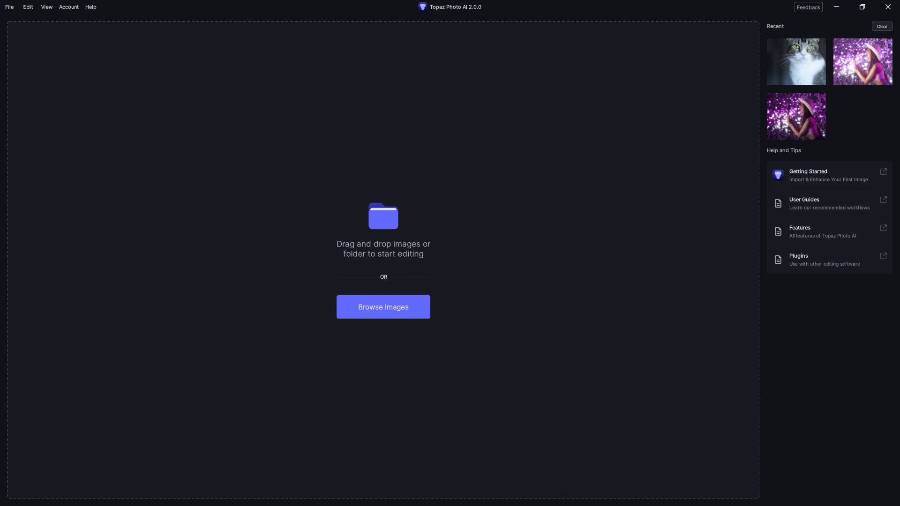
Open the portrait _DAN8499.ARW from the Project Files folder in Topaz Photo AI and bring the editor to the front.
key(alt+Tab)
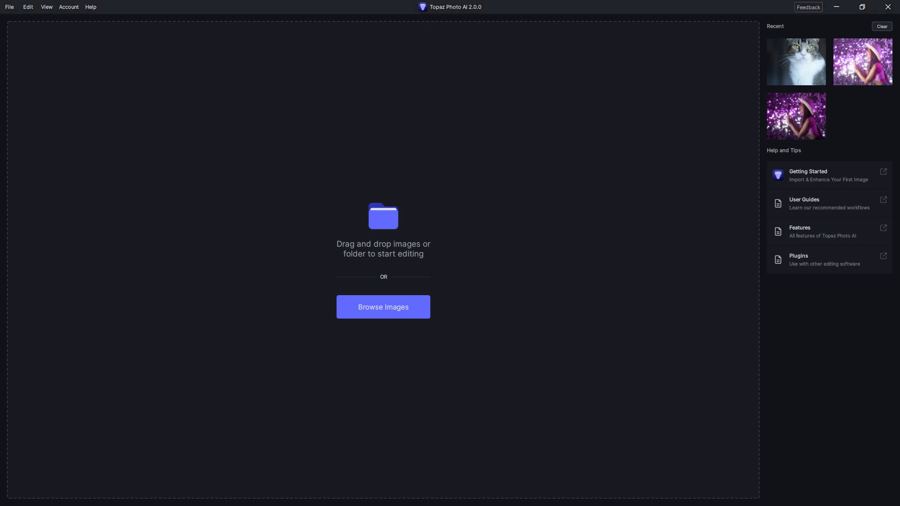
drag(827, 222, 834, 309)
click(782, 199)
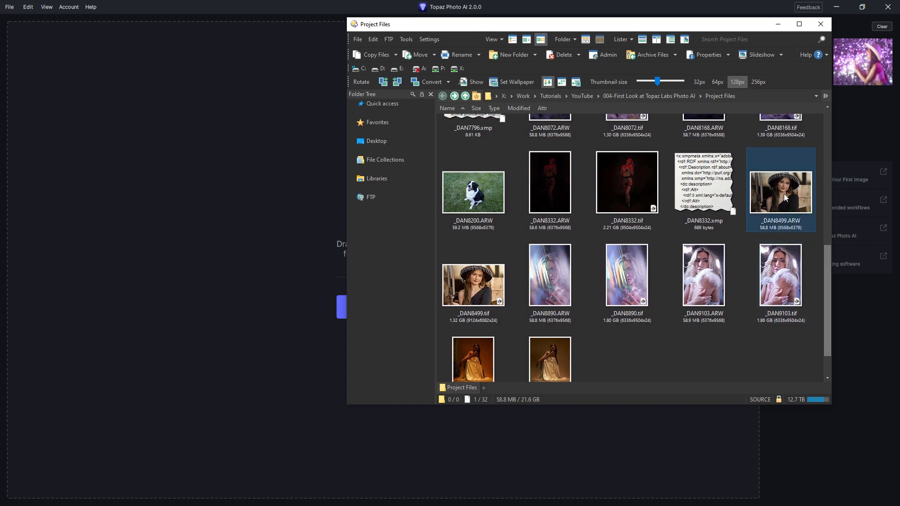
drag(783, 199, 237, 267)
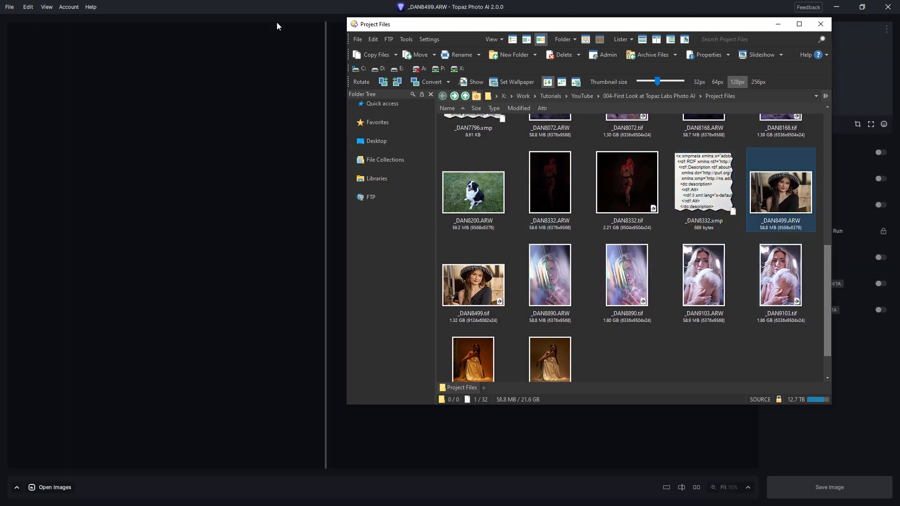
click(276, 16)
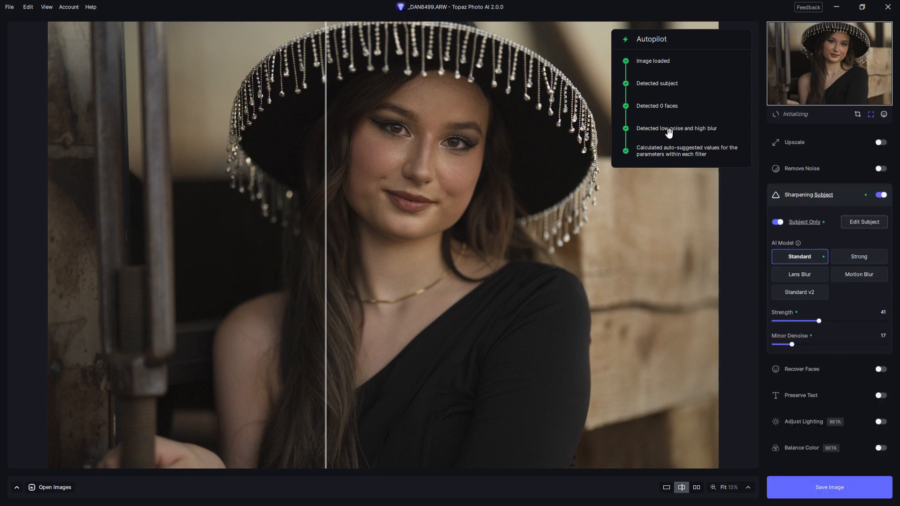
Try the Adjust Lighting and Balance Color filters on the portrait.
click(814, 424)
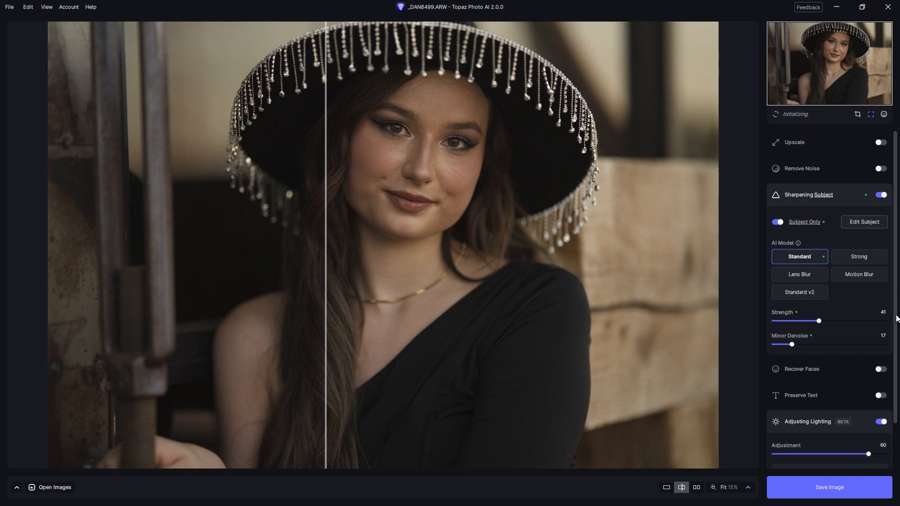
drag(895, 323, 872, 386)
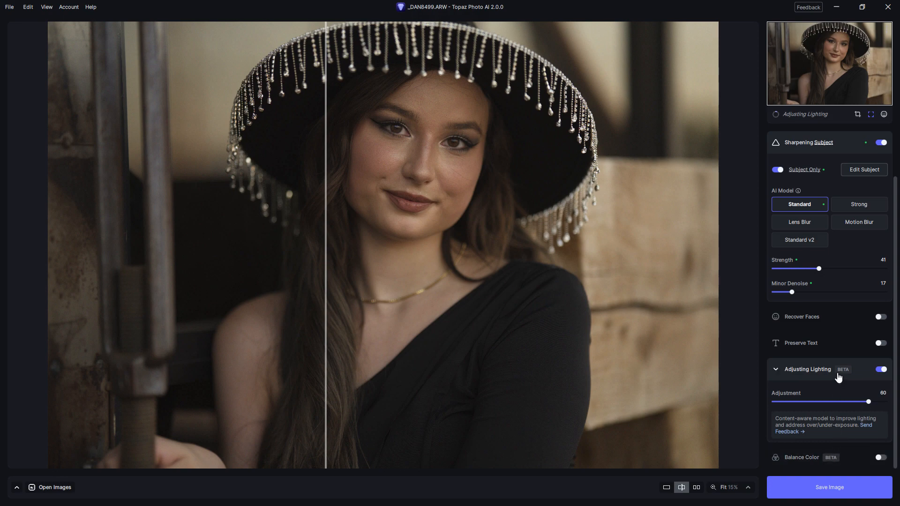
click(802, 462)
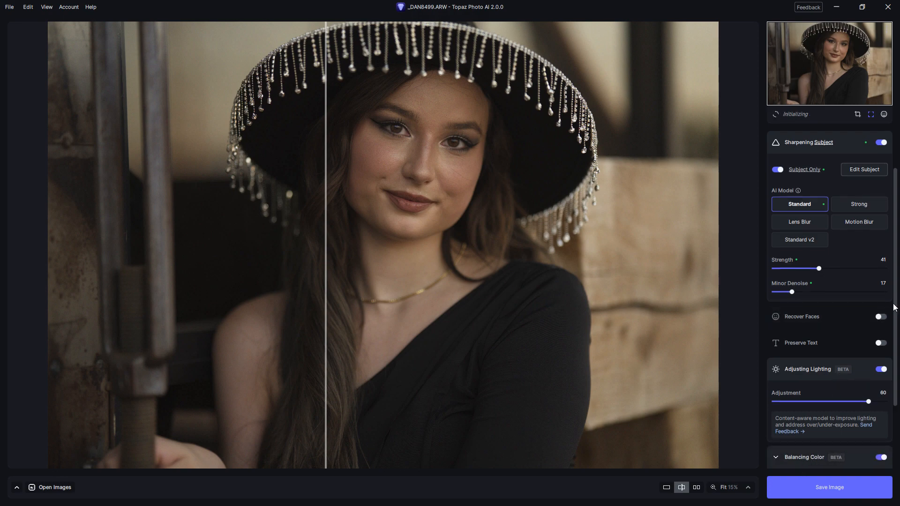
scroll(856, 399, down, 2)
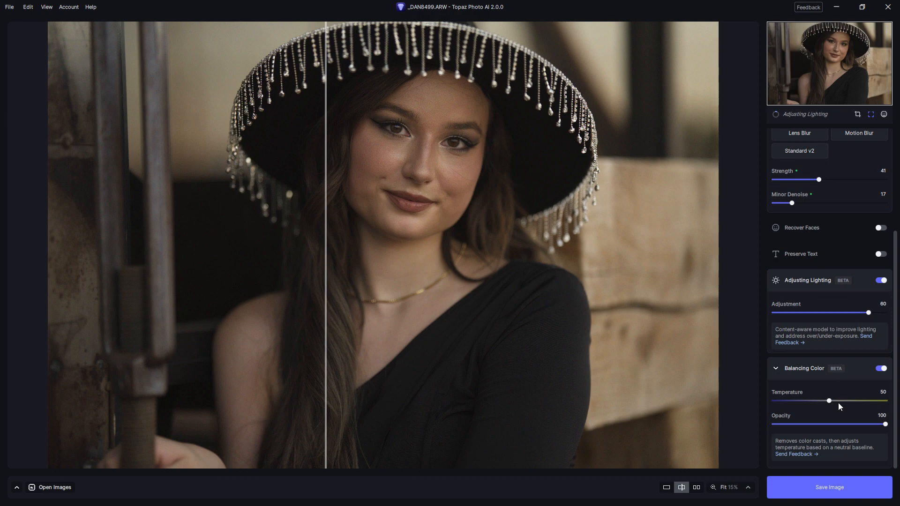
click(778, 370)
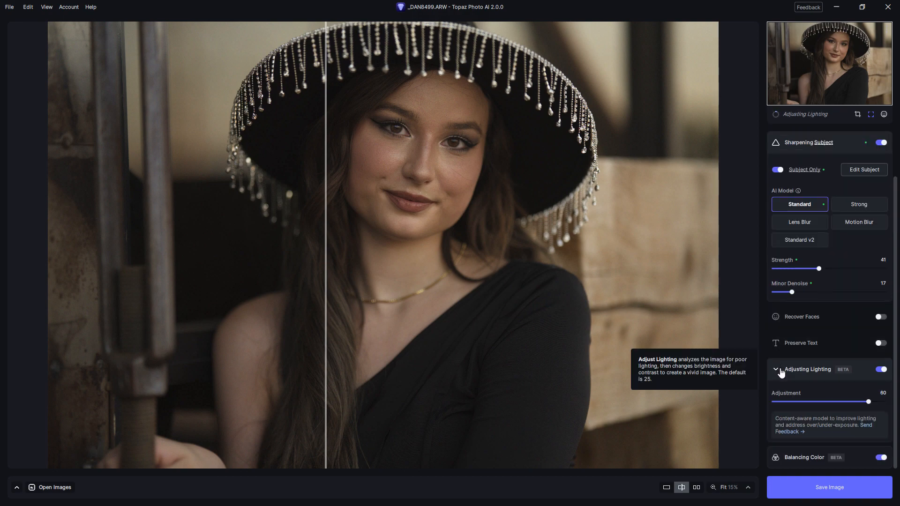
click(776, 371)
click(881, 422)
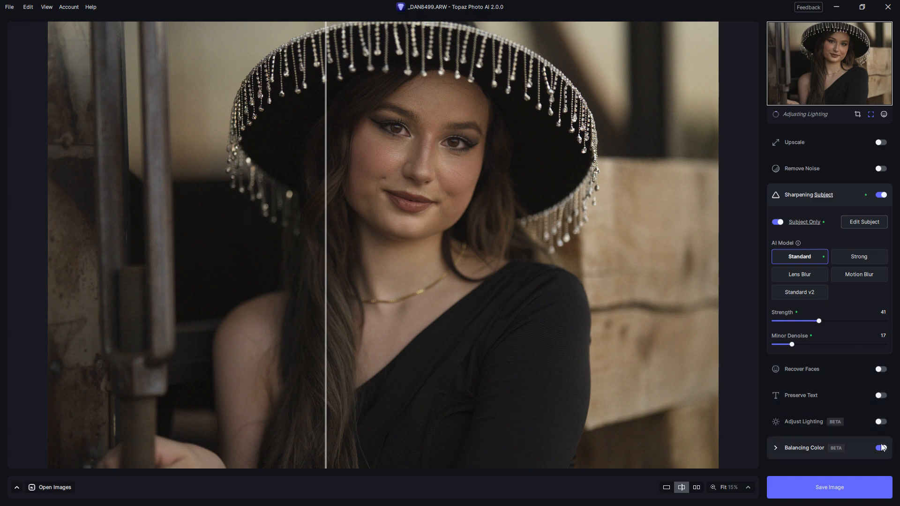
click(880, 447)
Enable Adjust Lighting on the portrait and compare the processed preview with the original across the split divider.
click(880, 423)
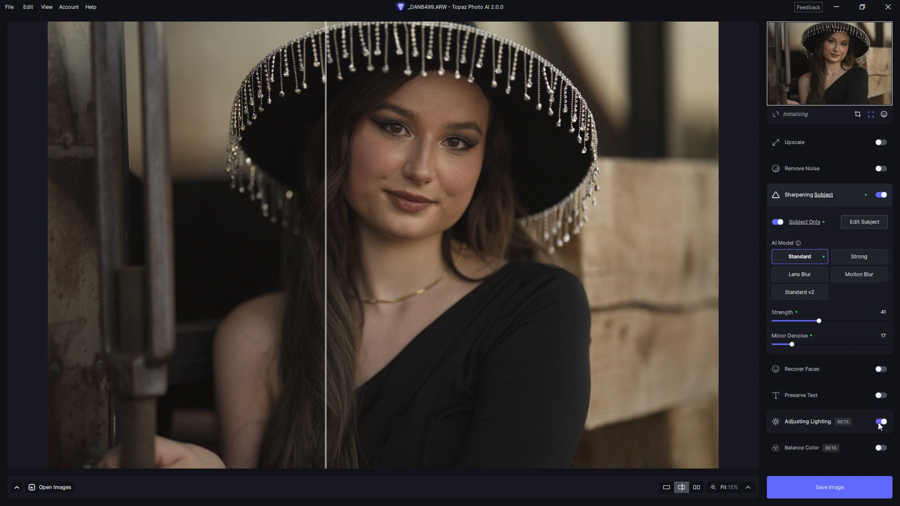
click(880, 423)
click(839, 424)
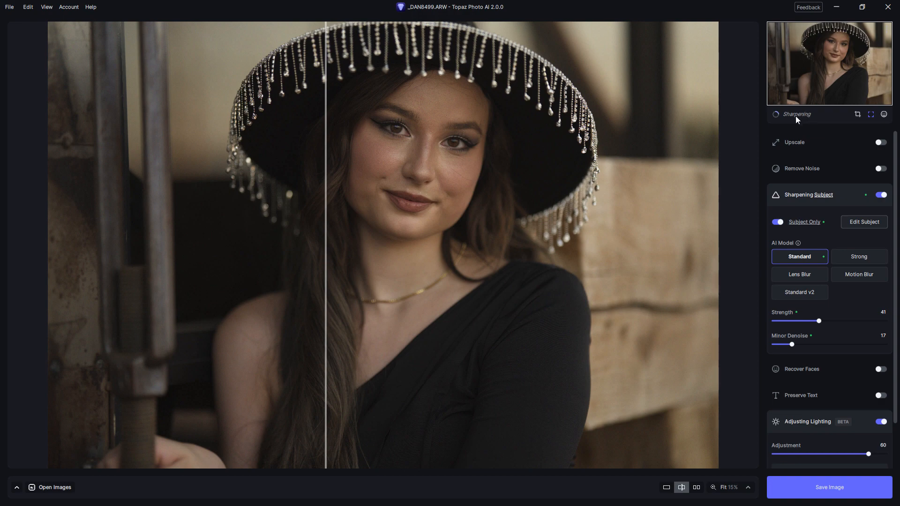
mouse_move(800, 117)
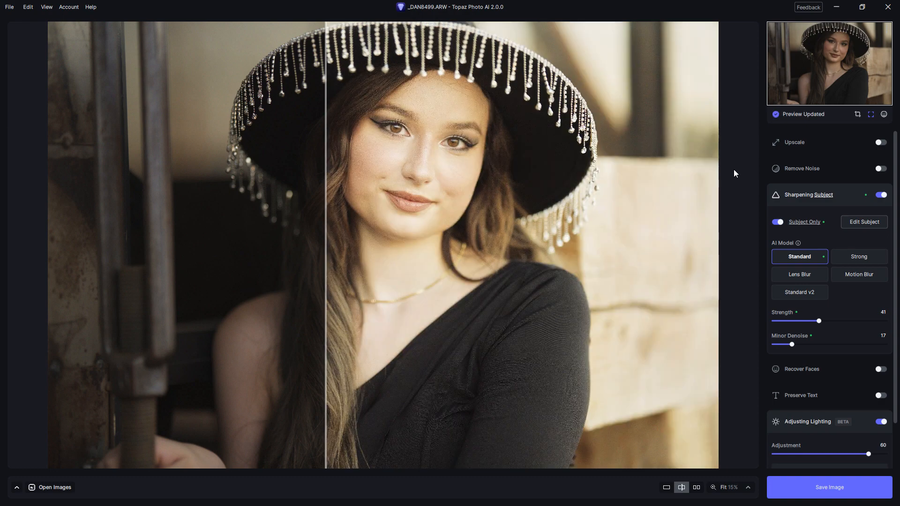
drag(323, 287, 225, 325)
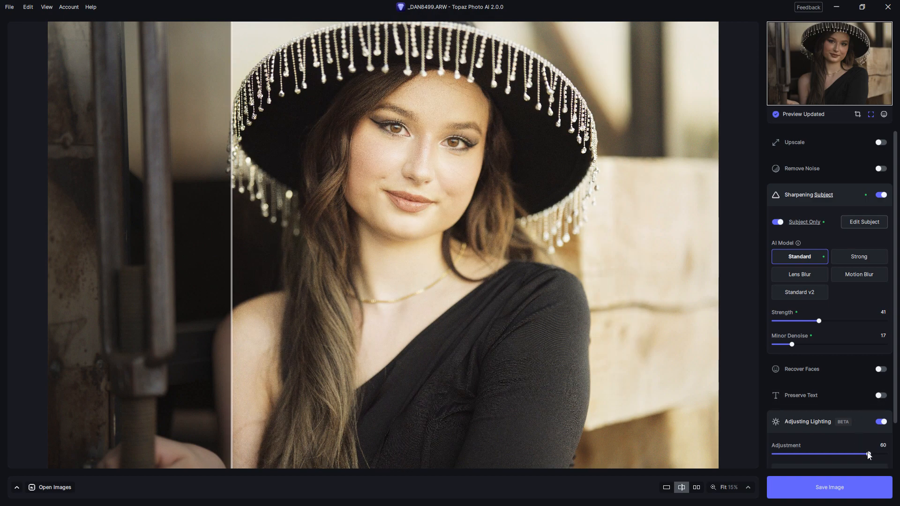
Set the lighting adjustment strength to 10.
drag(868, 455, 812, 460)
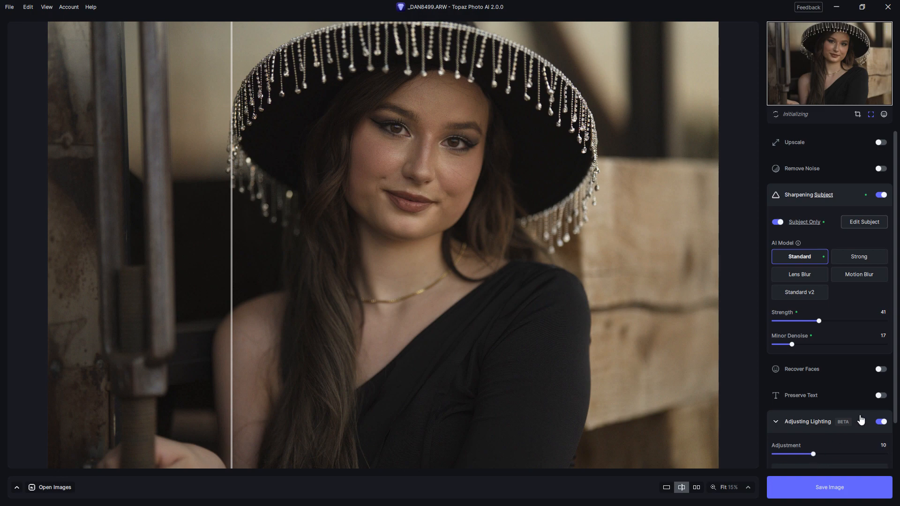
scroll(890, 425, down, 2)
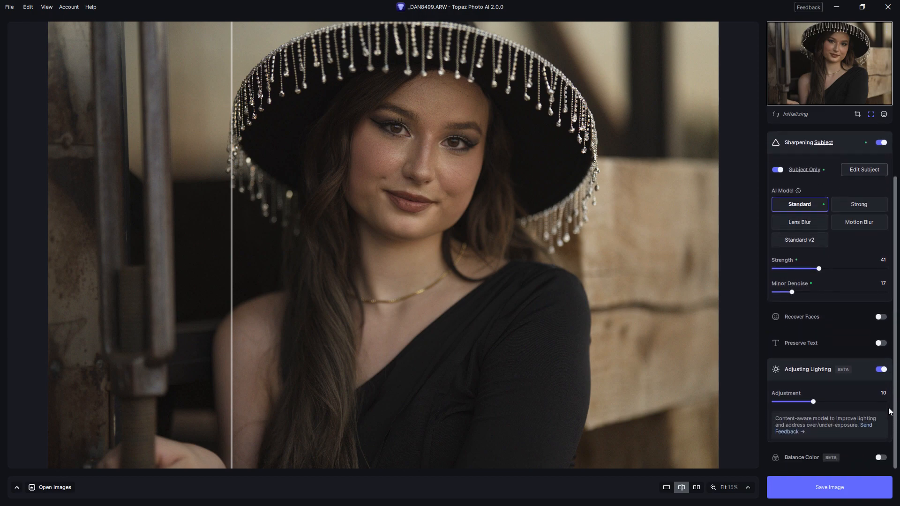
scroll(891, 384, up, 2)
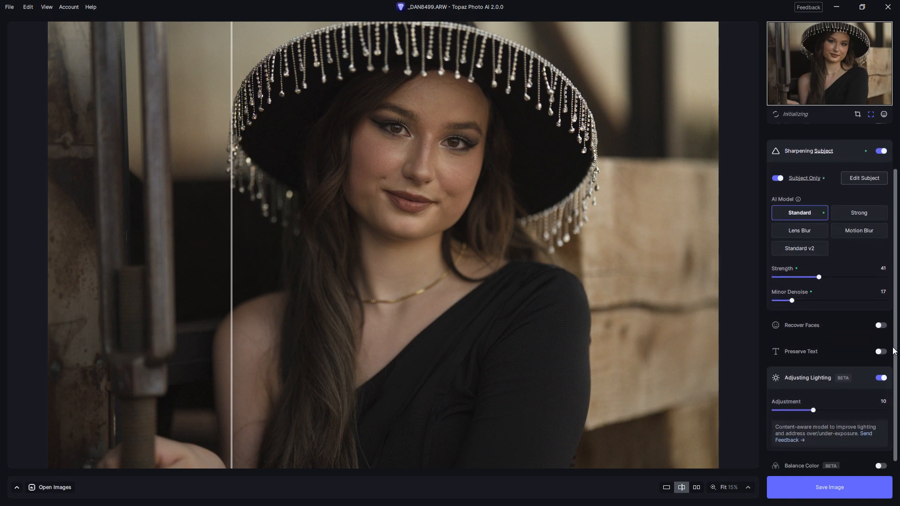
Set the AI Processor preference to NVIDIA GeForce RTX 2070 SUPER and save the preferences.
click(31, 7)
click(64, 105)
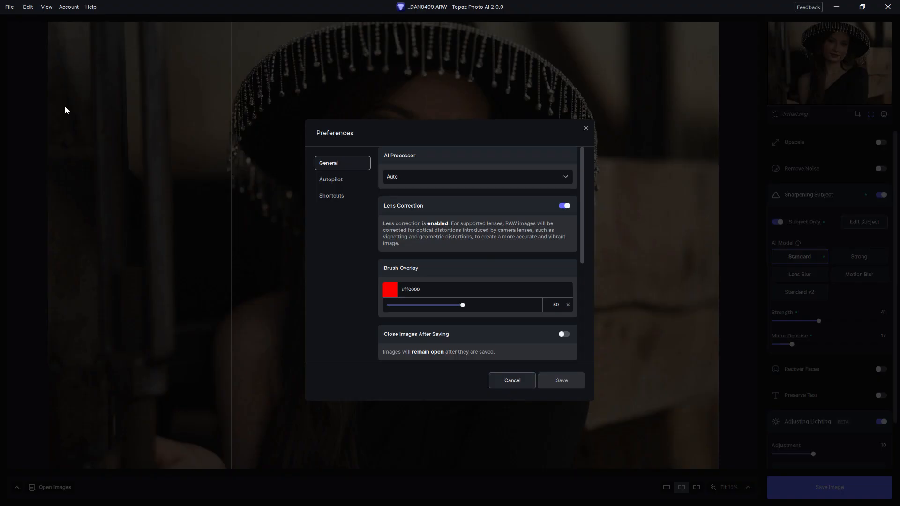
click(564, 175)
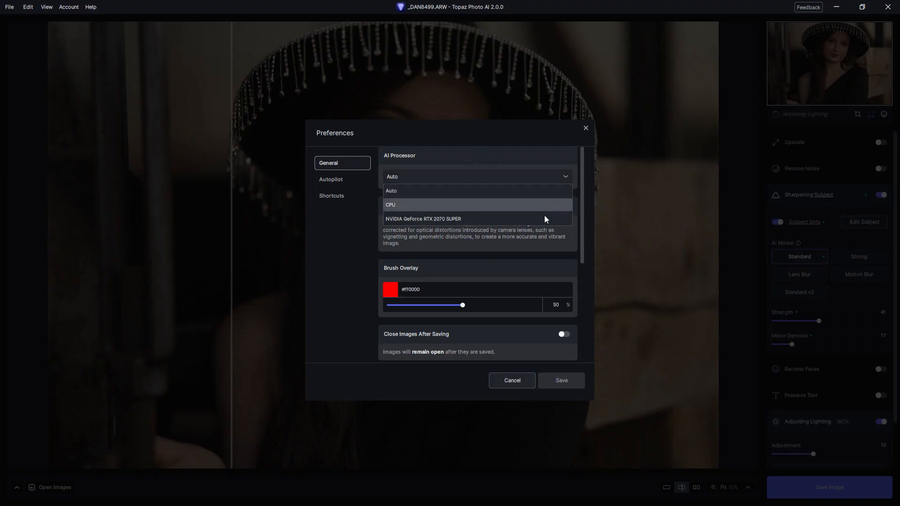
click(452, 221)
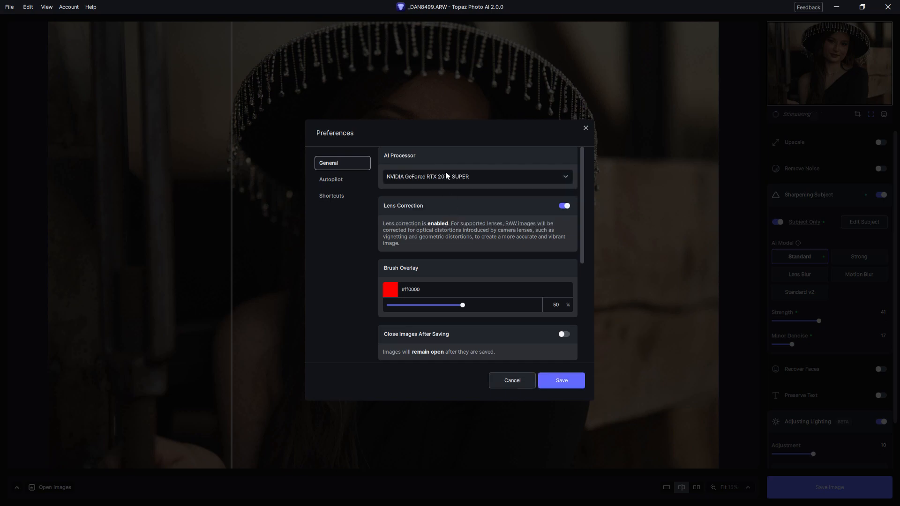
click(561, 382)
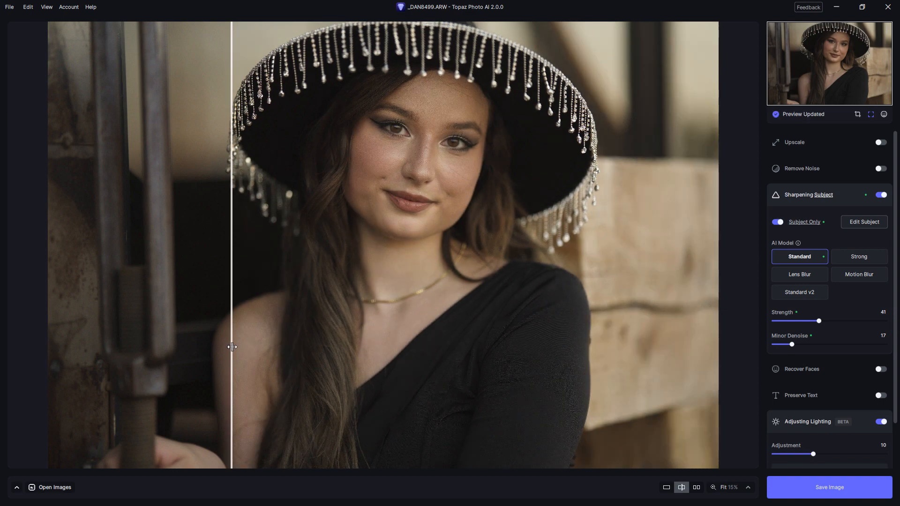
Compare the original and processed portrait across the split divider, examining the face and hat at 33% zoom.
drag(231, 345, 263, 375)
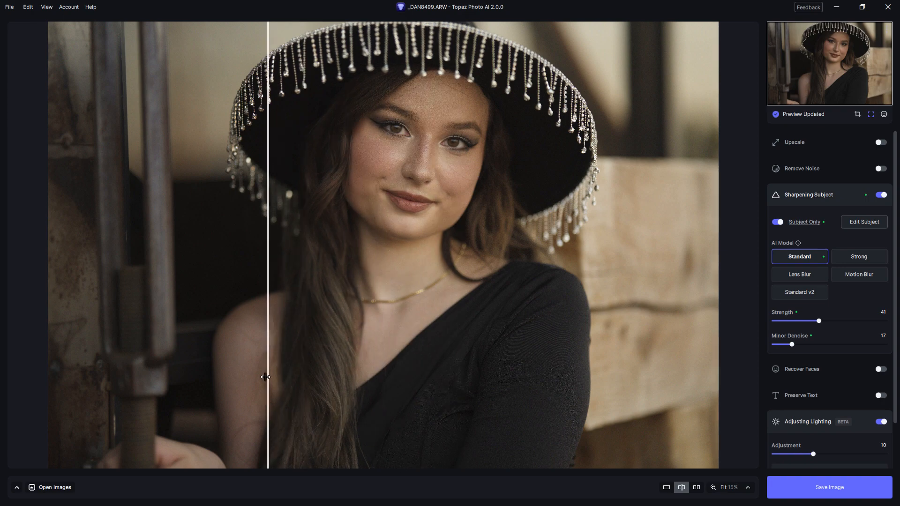
click(748, 488)
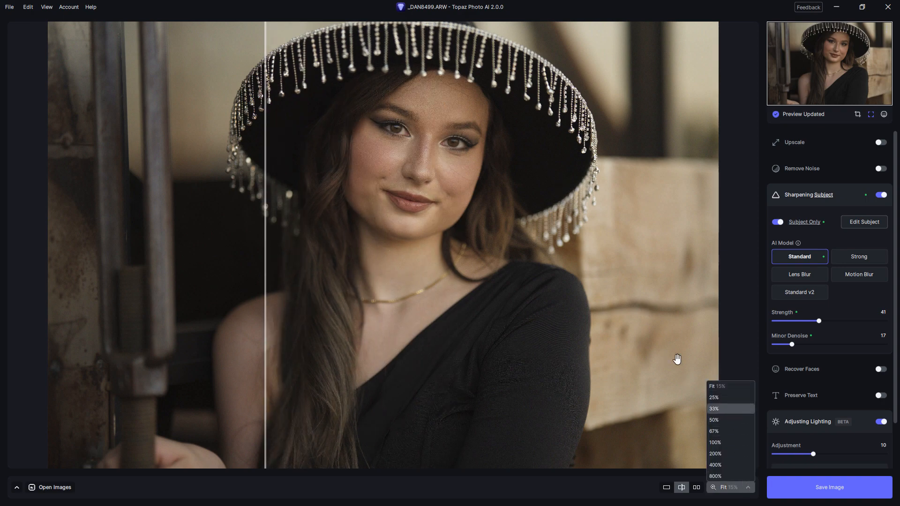
click(716, 408)
drag(566, 125, 569, 346)
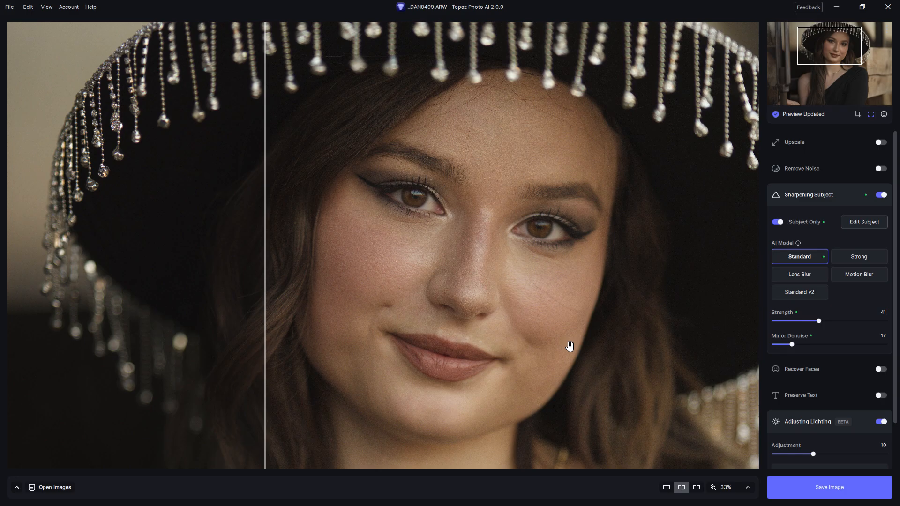
drag(265, 287, 261, 377)
Enable noise removal with the RAW Normal v2 model at strength 39 and compare the skin and hair across the divider.
click(830, 170)
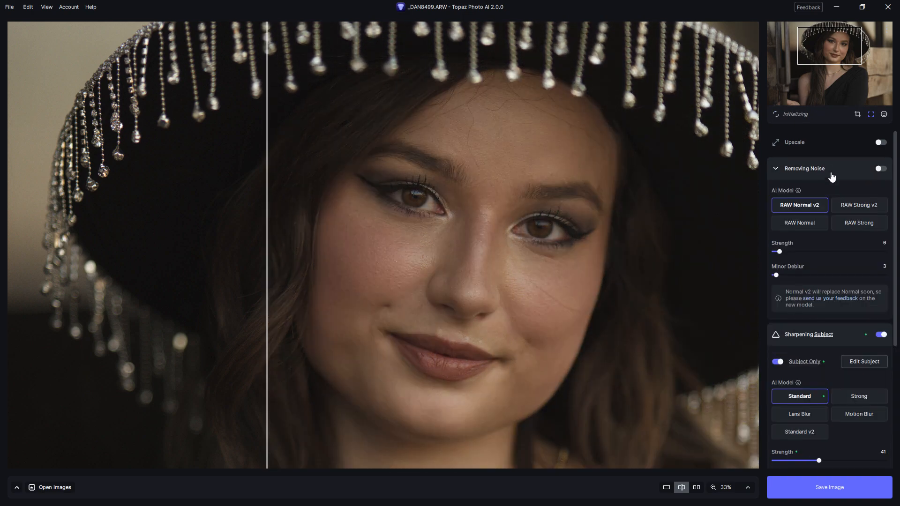
click(879, 168)
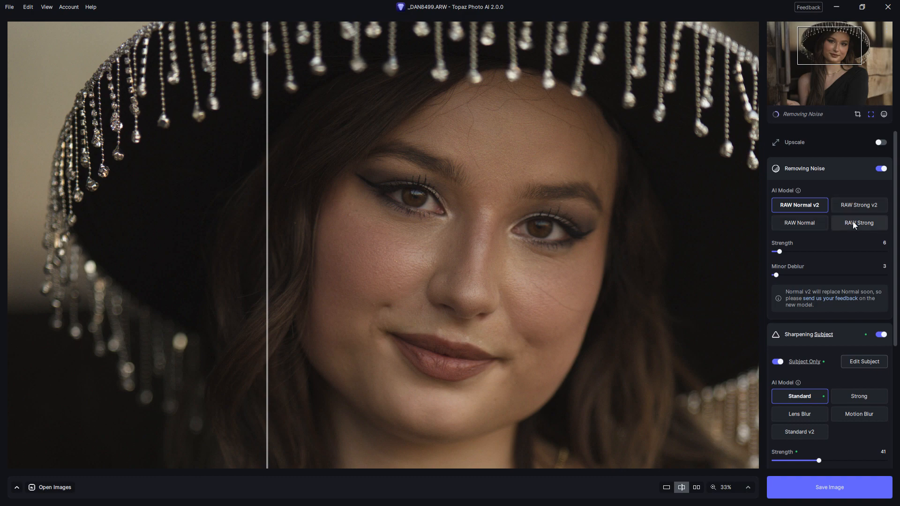
mouse_move(799, 189)
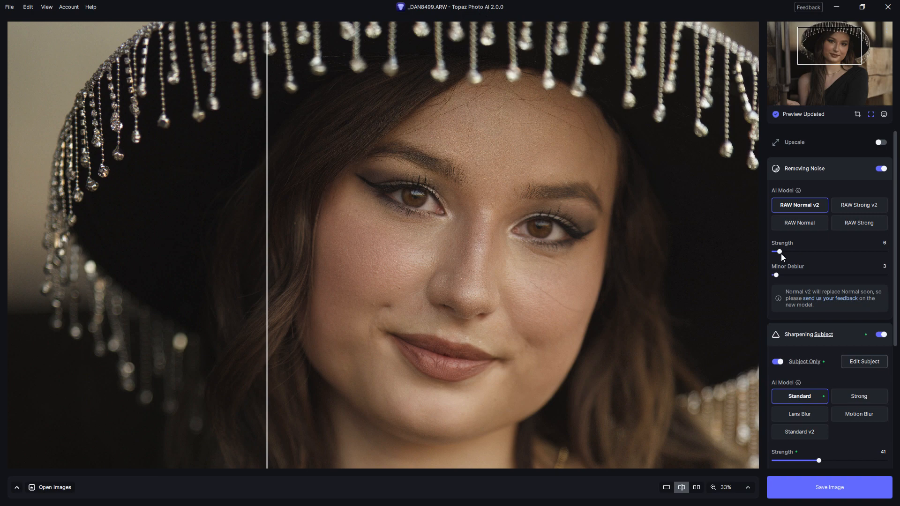
drag(780, 254, 813, 259)
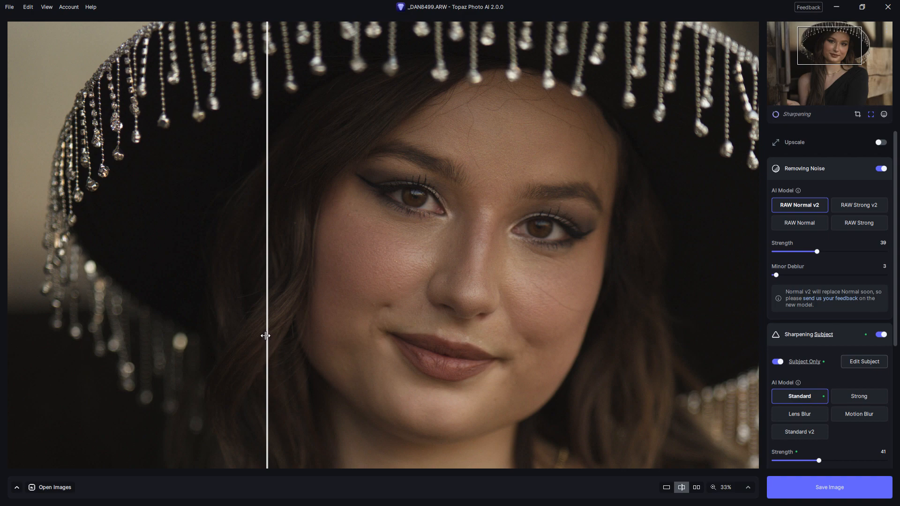
drag(265, 336, 323, 345)
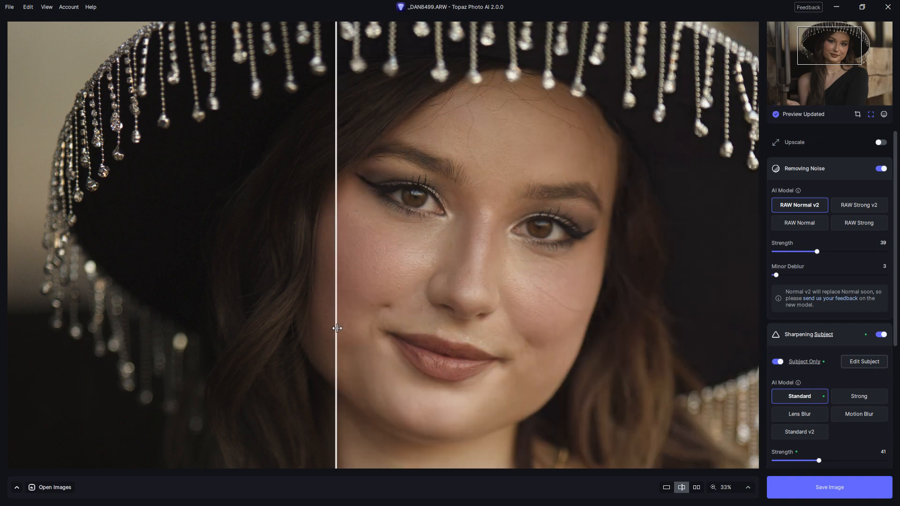
drag(336, 327, 252, 363)
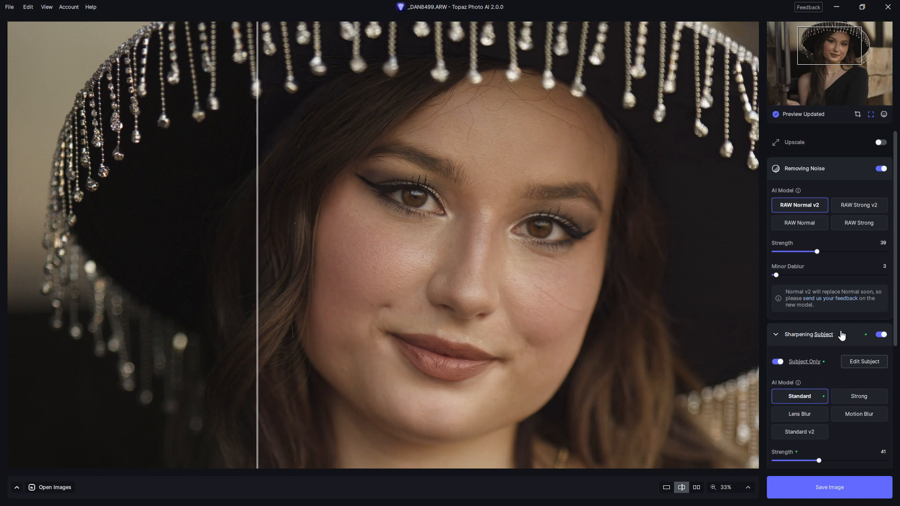
Switch off the lighting adjustment, enable Recover Faces and check which face is selected for recovery.
click(839, 335)
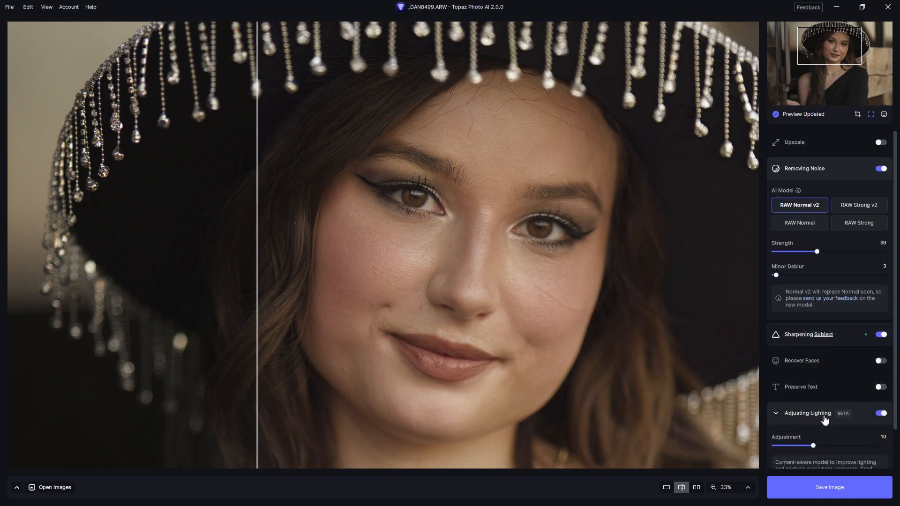
click(877, 412)
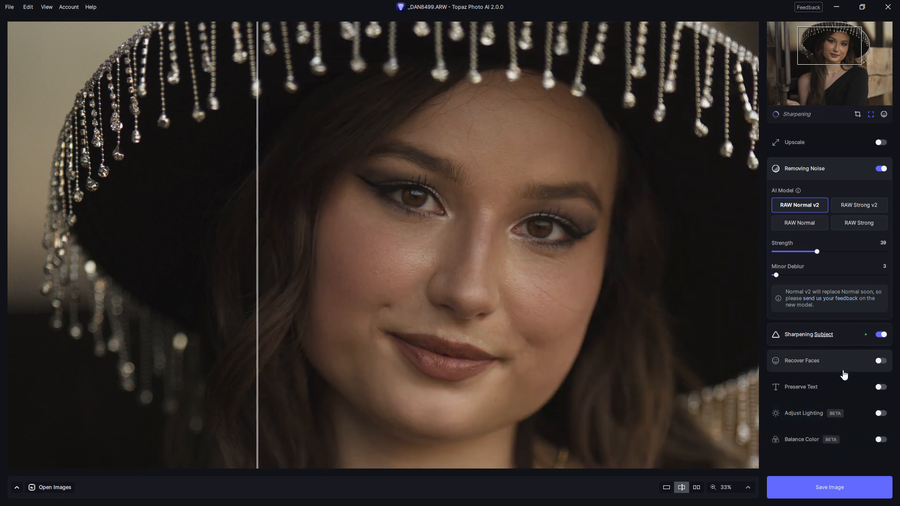
click(825, 367)
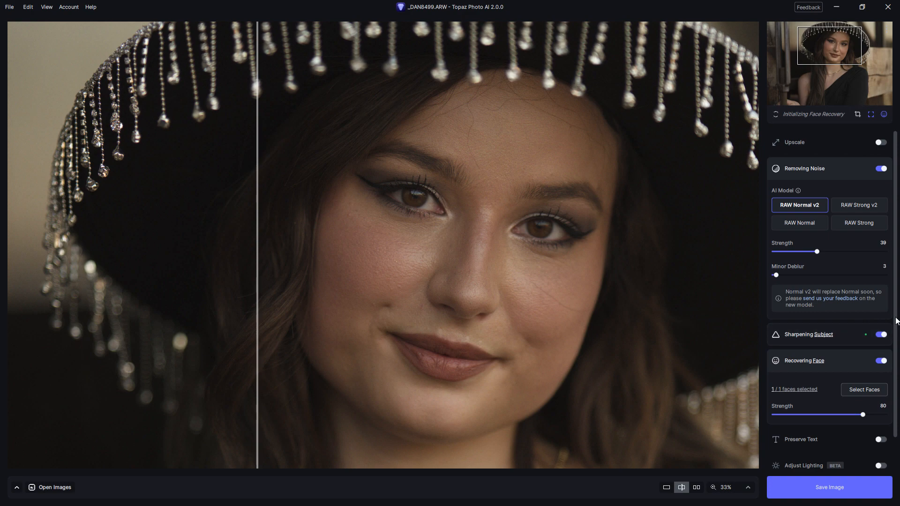
scroll(816, 346, down, 1)
mouse_move(797, 356)
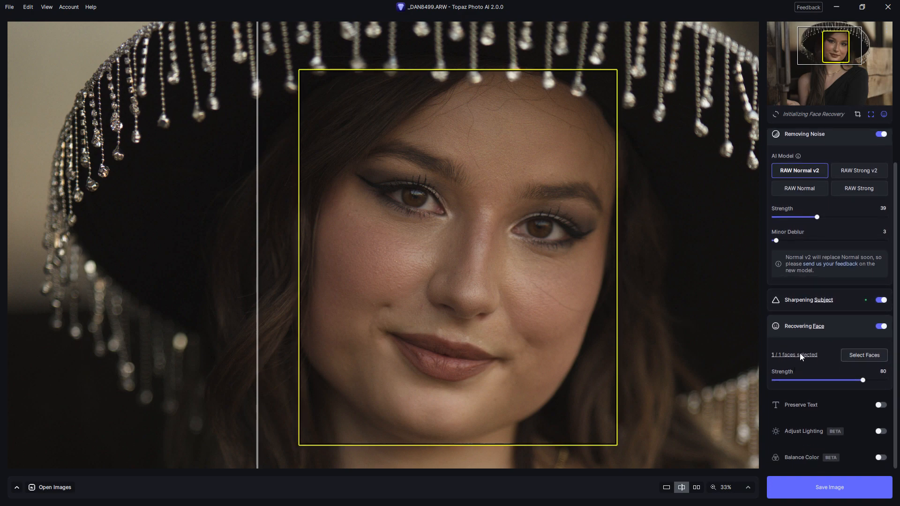
mouse_move(801, 115)
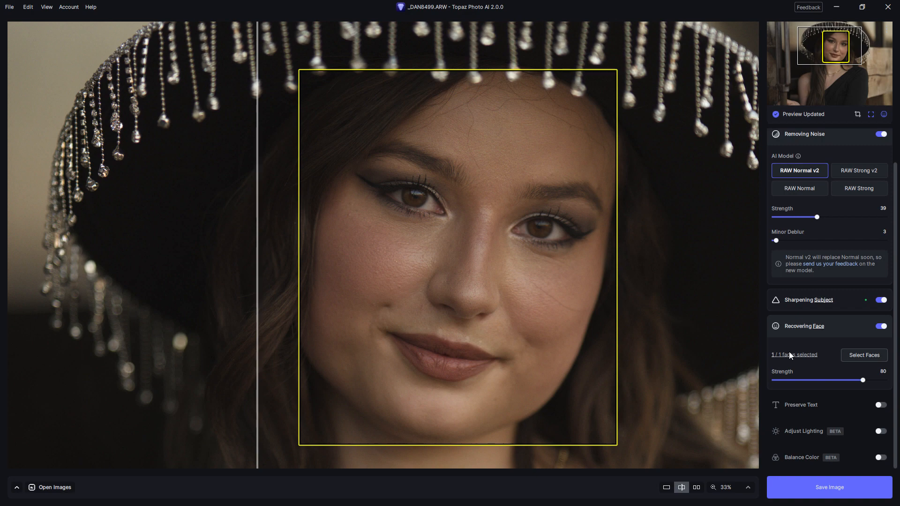
Apply the current face selection and set the face recovery strength to 1, comparing the portrait across the split divider.
click(857, 357)
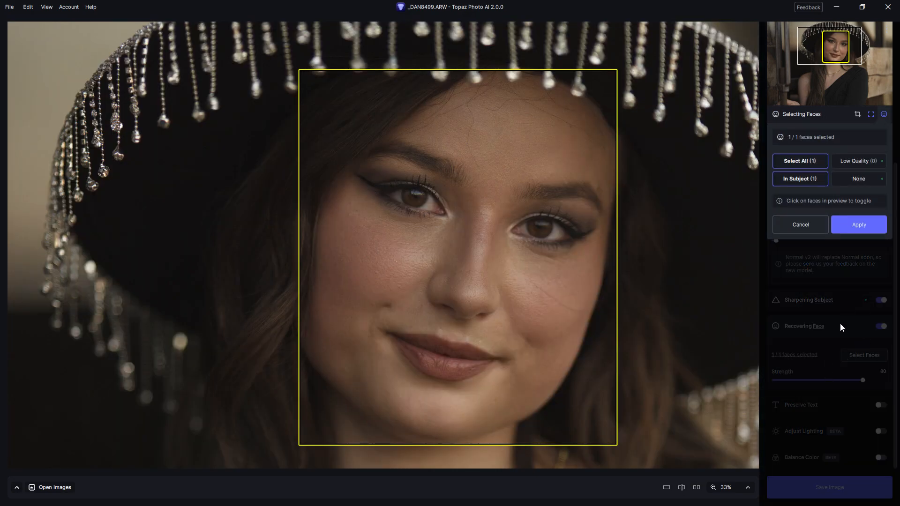
click(855, 226)
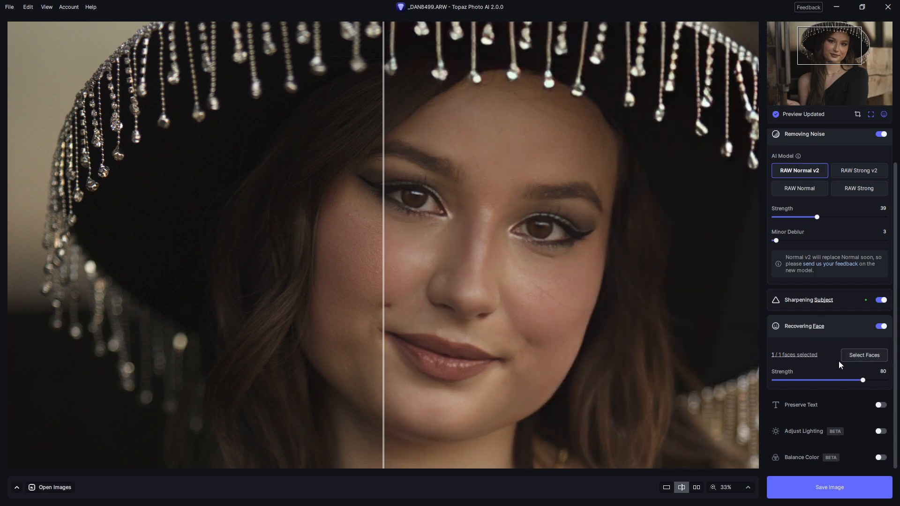
drag(863, 381, 761, 384)
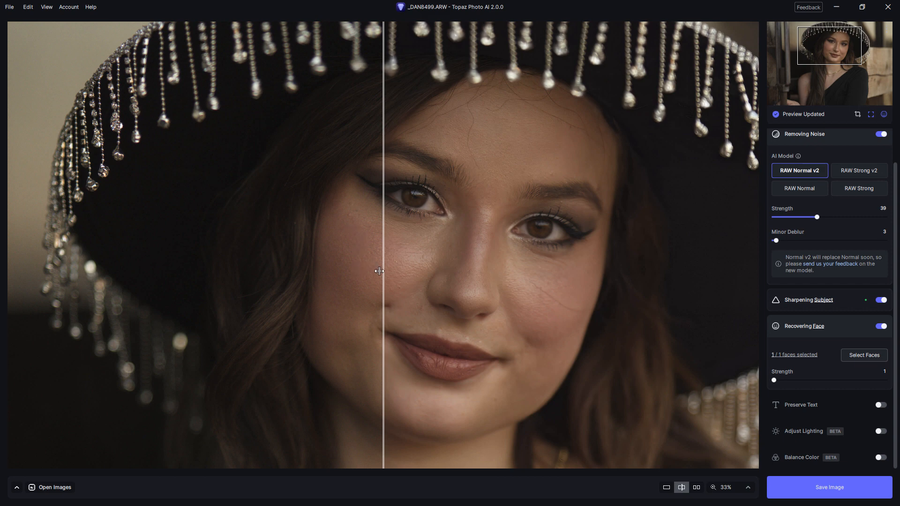
drag(379, 271, 373, 375)
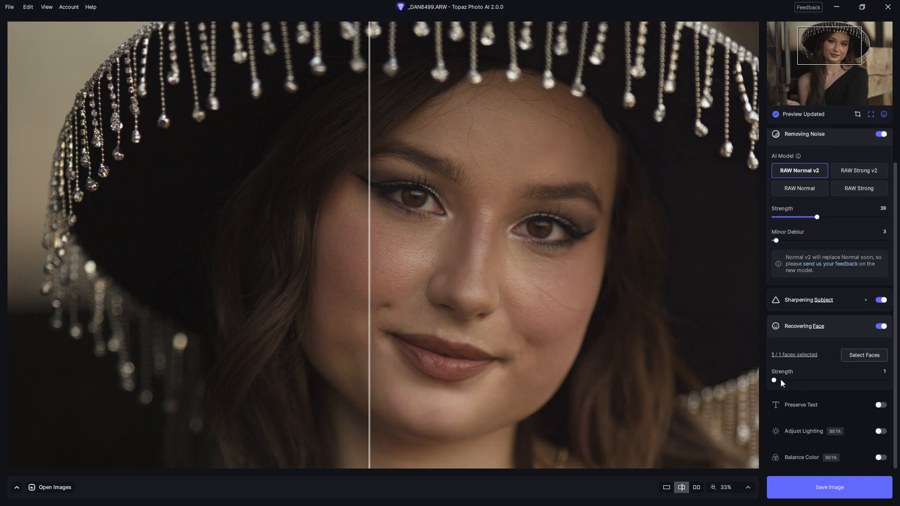
Raise the face recovery strength to 100 and compare the skin and hair with the original.
drag(776, 380, 896, 382)
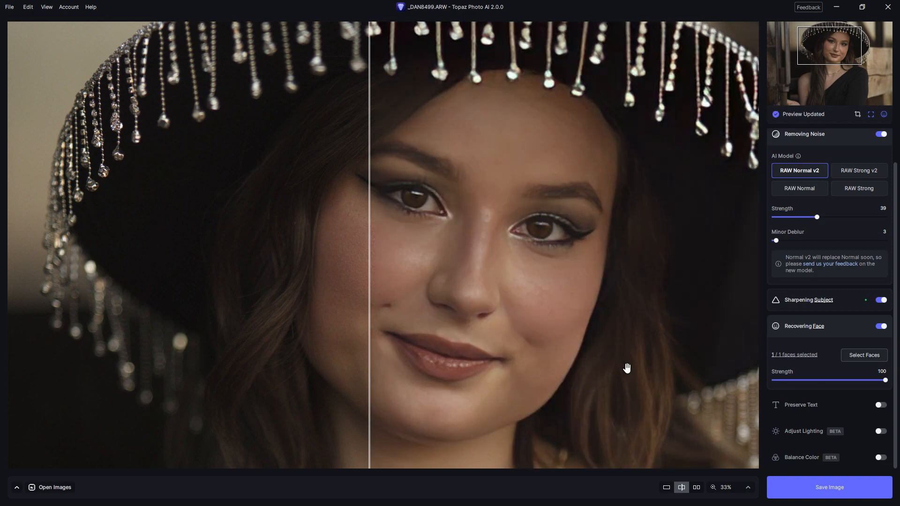
drag(370, 288, 254, 398)
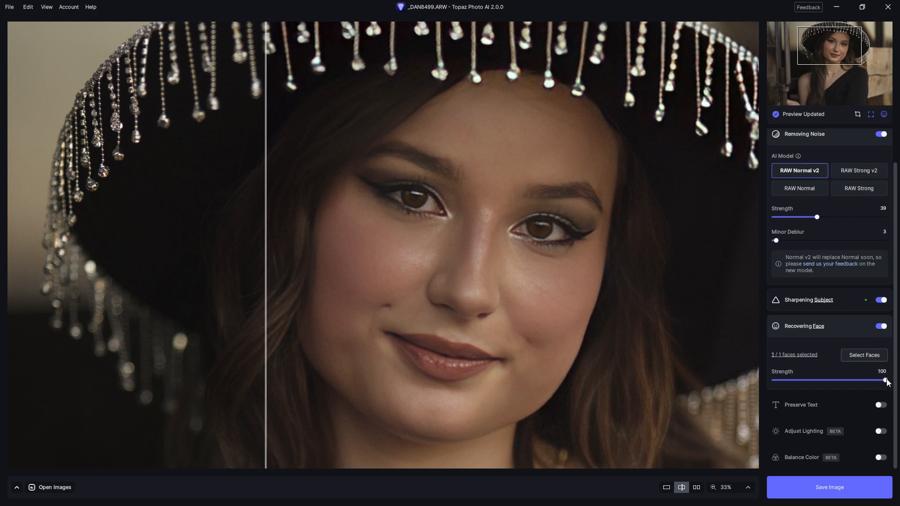
Switch off face recovery, compare the denoised and sharpened portrait with the original, and collapse the noise removal settings.
click(881, 327)
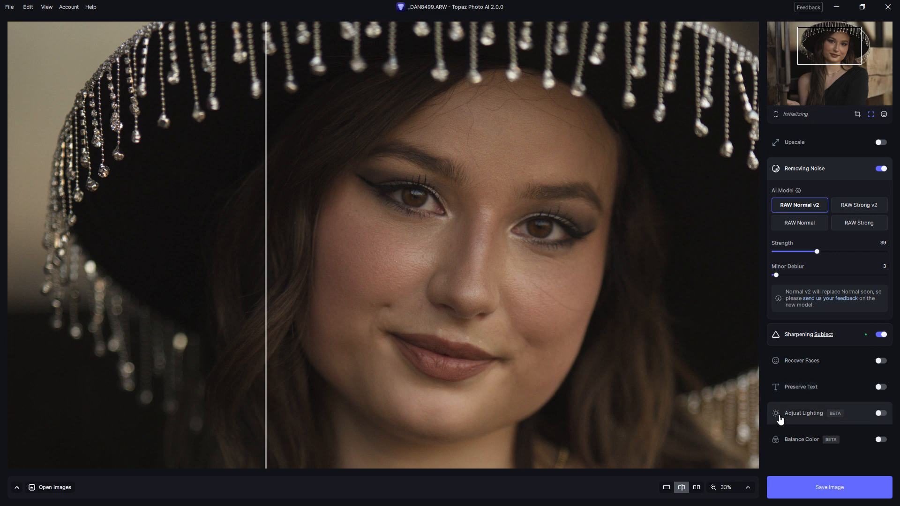
drag(266, 290, 330, 363)
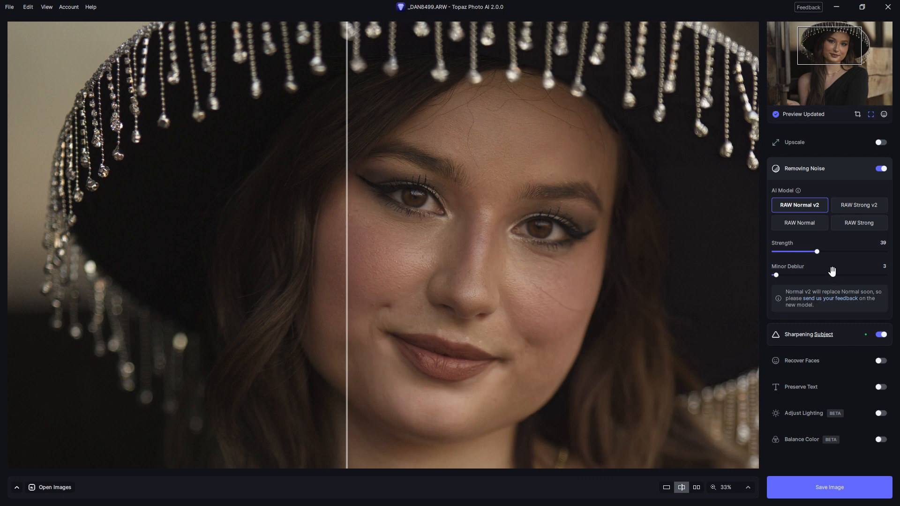
click(776, 169)
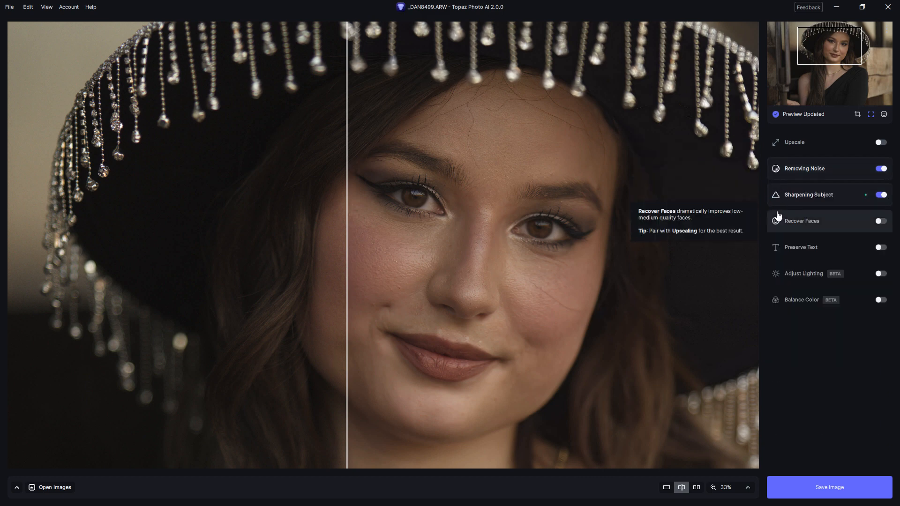
Close the _DAN8499.ARW portrait and discard its unsaved changes.
click(11, 7)
click(41, 68)
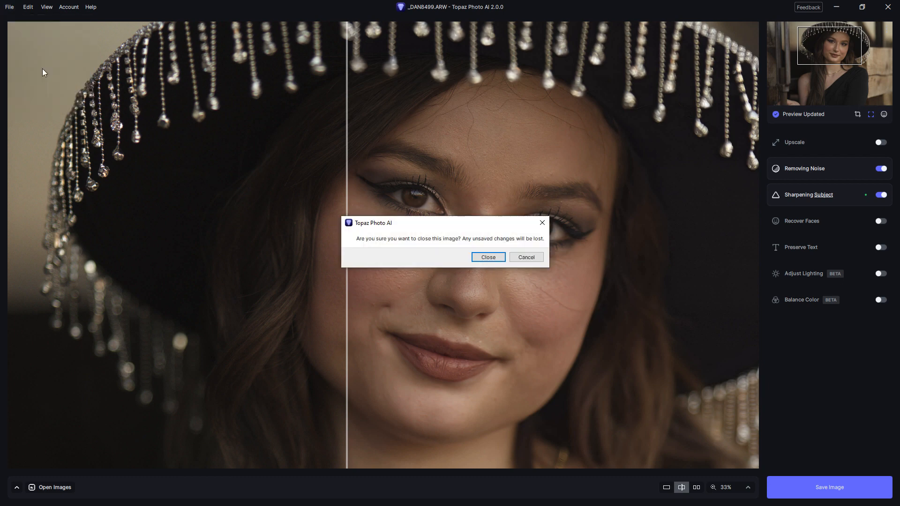
click(489, 257)
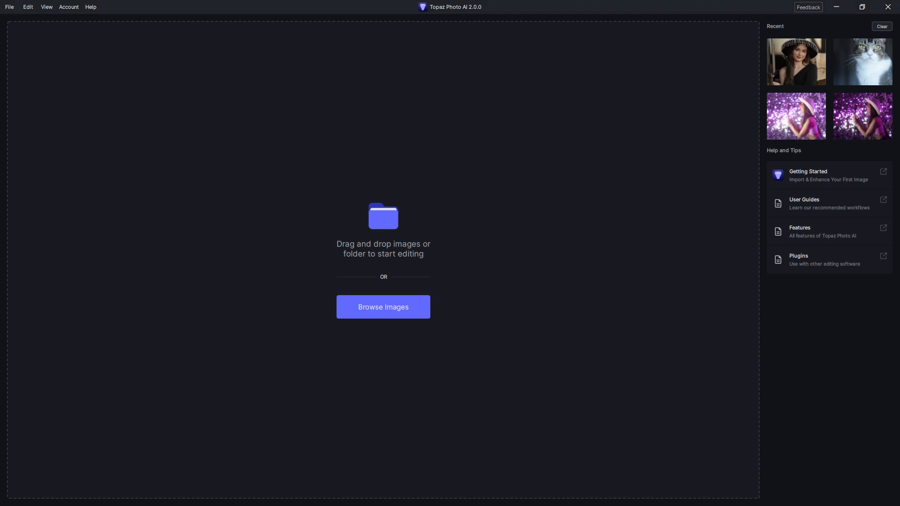
Load DAN01315.ARW from the Project Files folder into Topaz Photo AI for editing.
key(alt+Tab)
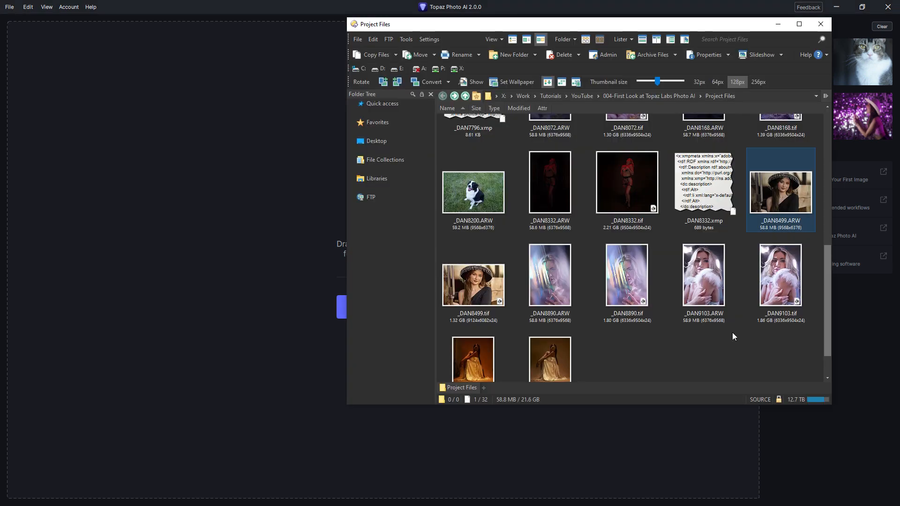
click(713, 347)
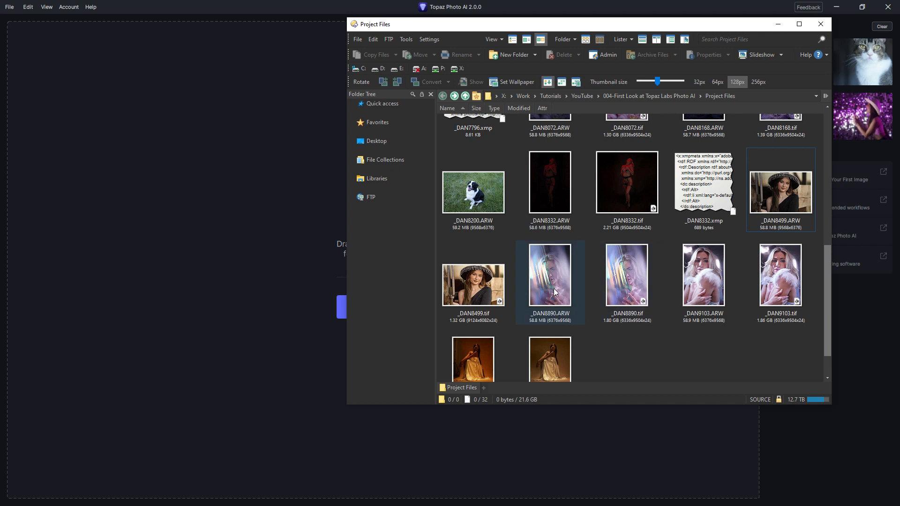
drag(826, 244, 823, 294)
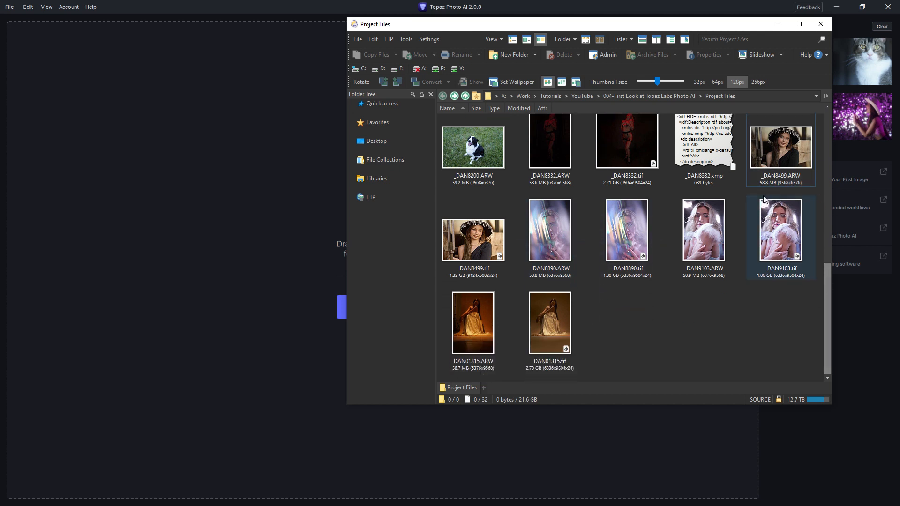
click(483, 333)
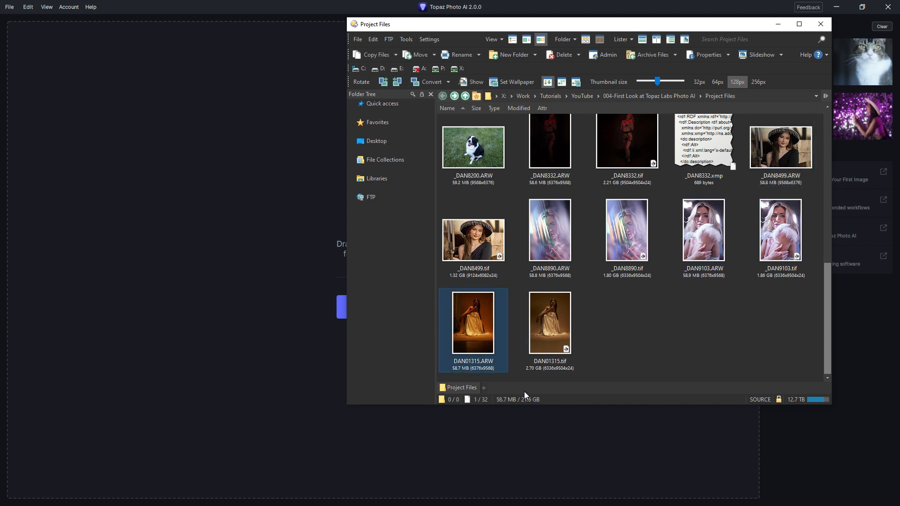
drag(476, 319, 235, 266)
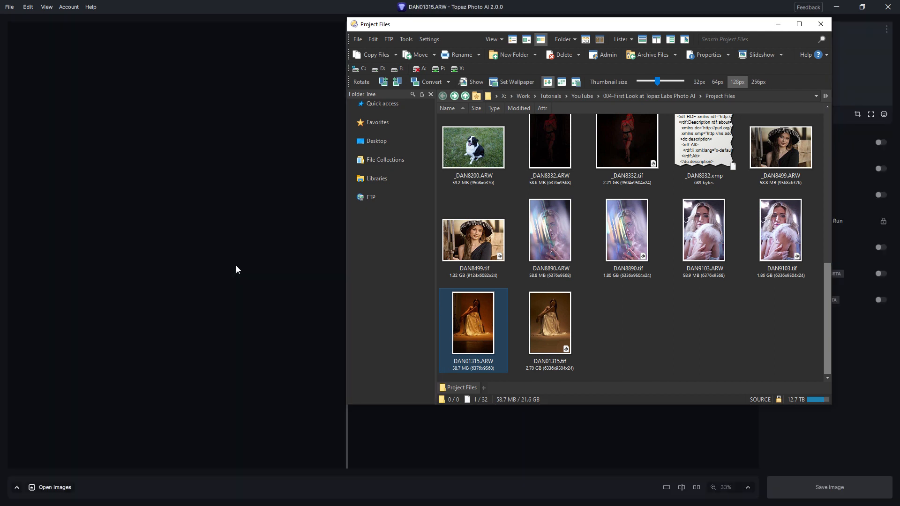
click(249, 14)
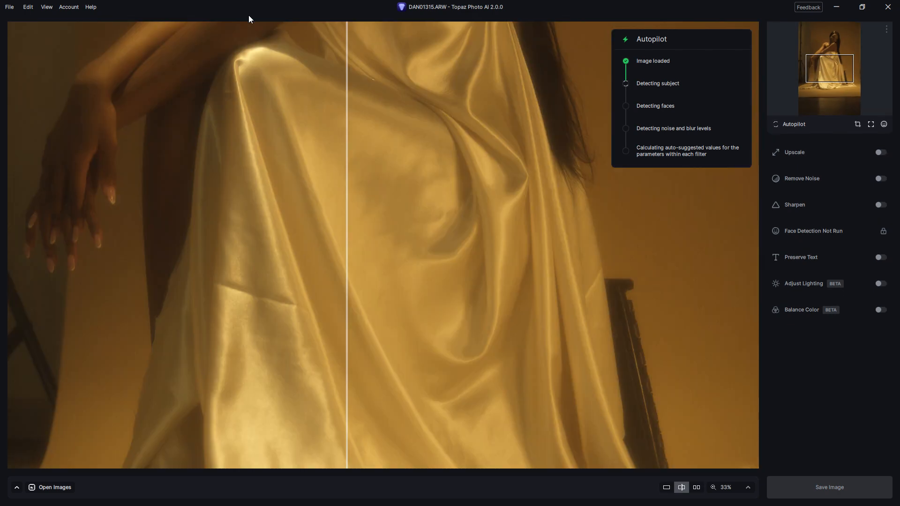
Examine the seated woman's face and shoulder with subject sharpening across the split divider at 33% and 50% zoom.
scroll(455, 183, up, 5)
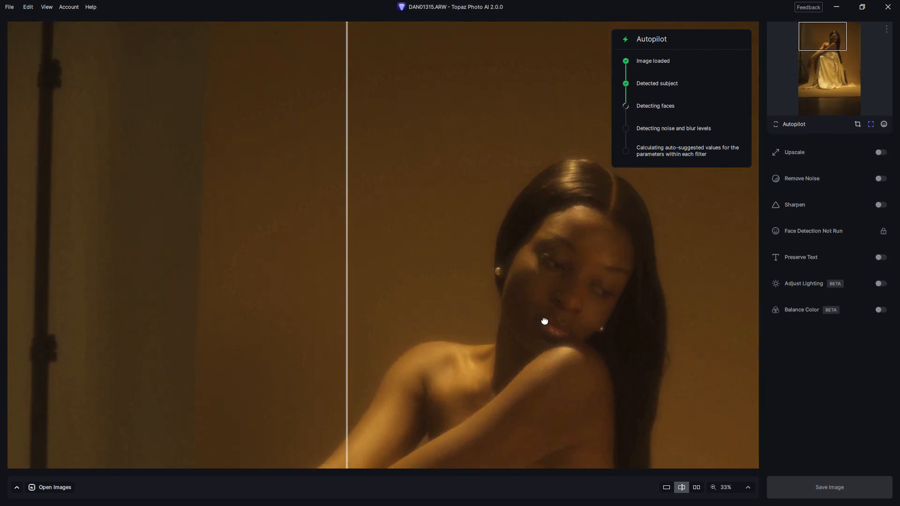
drag(528, 282, 522, 234)
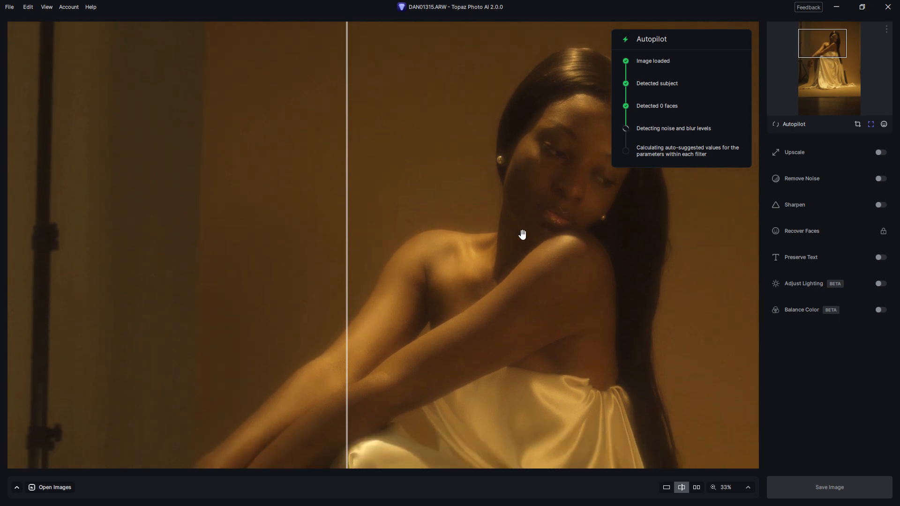
drag(490, 281, 341, 388)
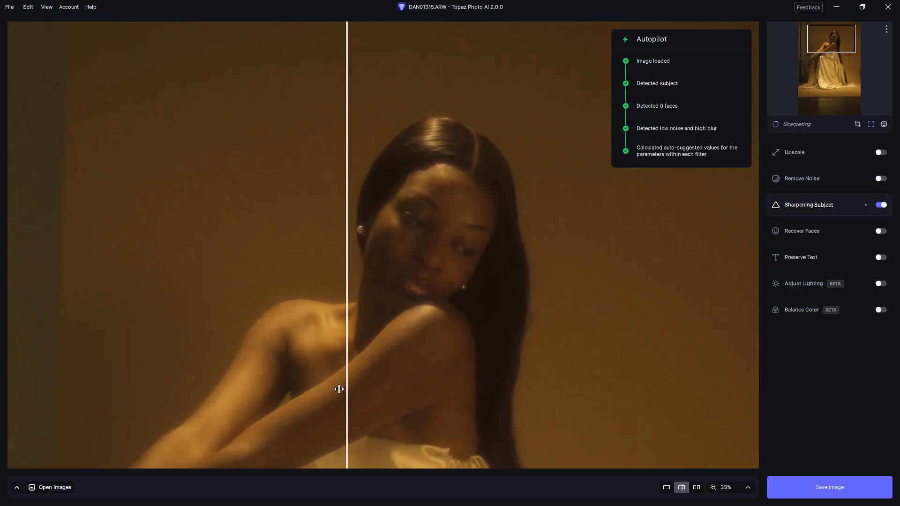
drag(344, 294, 300, 327)
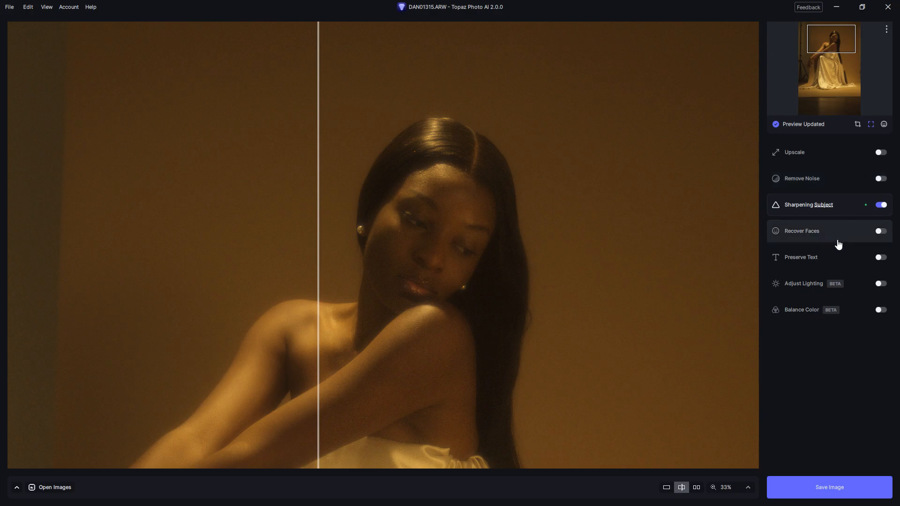
drag(316, 347, 229, 370)
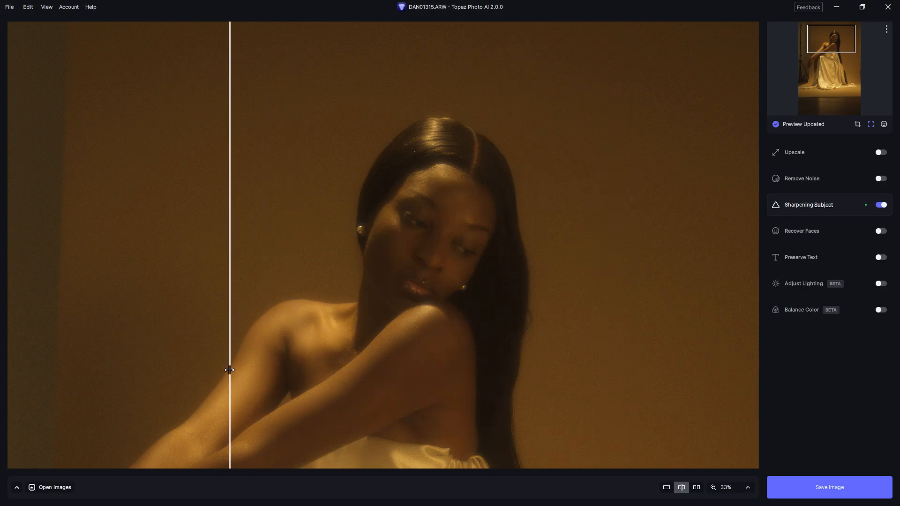
click(731, 490)
click(727, 421)
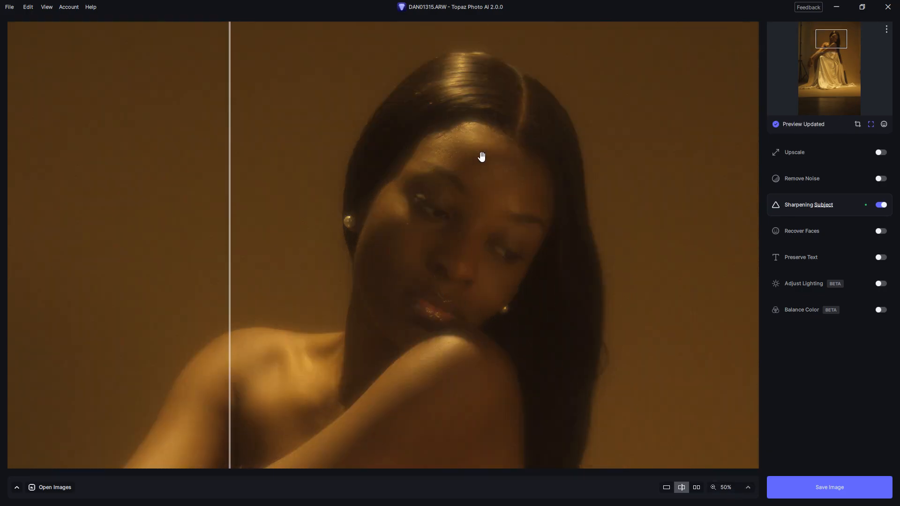
drag(229, 345, 169, 361)
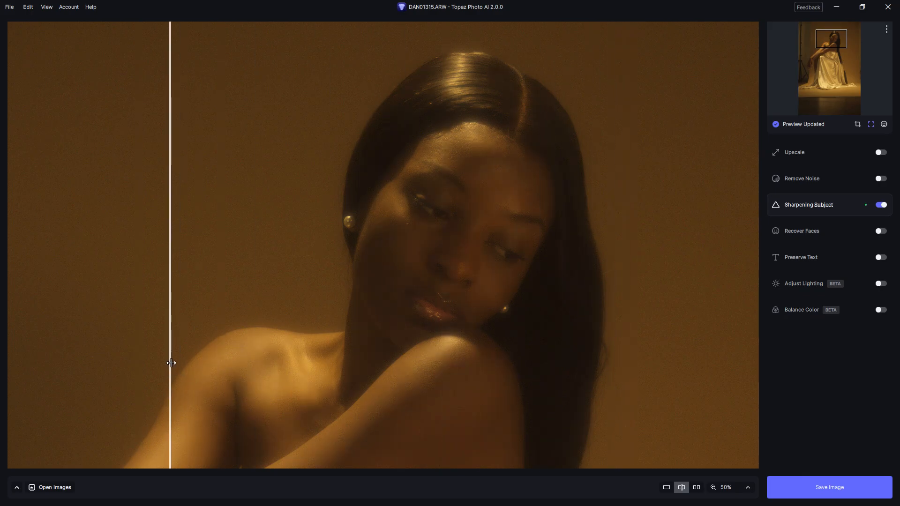
Try Recover Faces on the seated woman's face and switch it off again after comparing with the original.
click(829, 232)
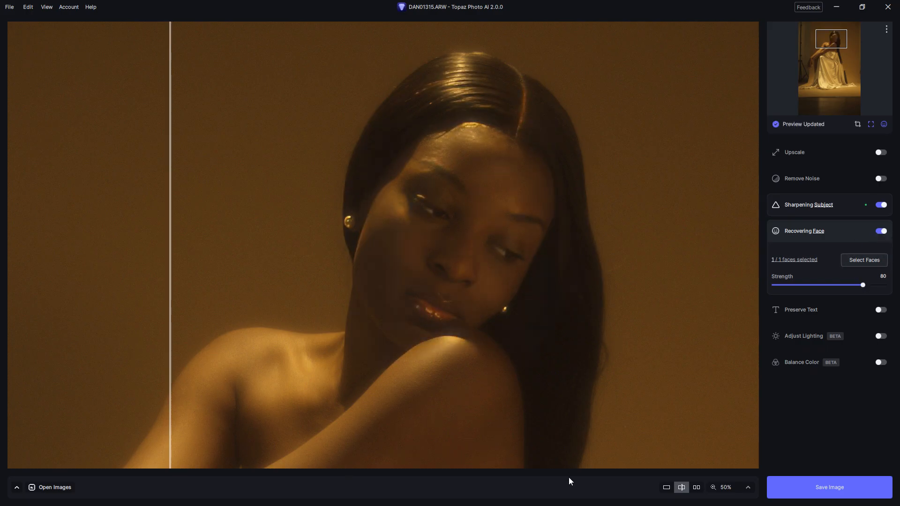
drag(170, 374, 205, 431)
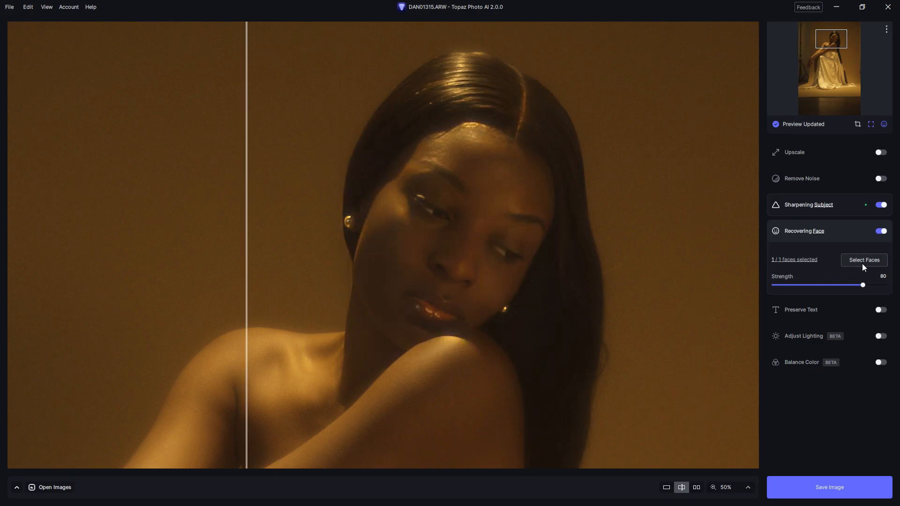
click(880, 232)
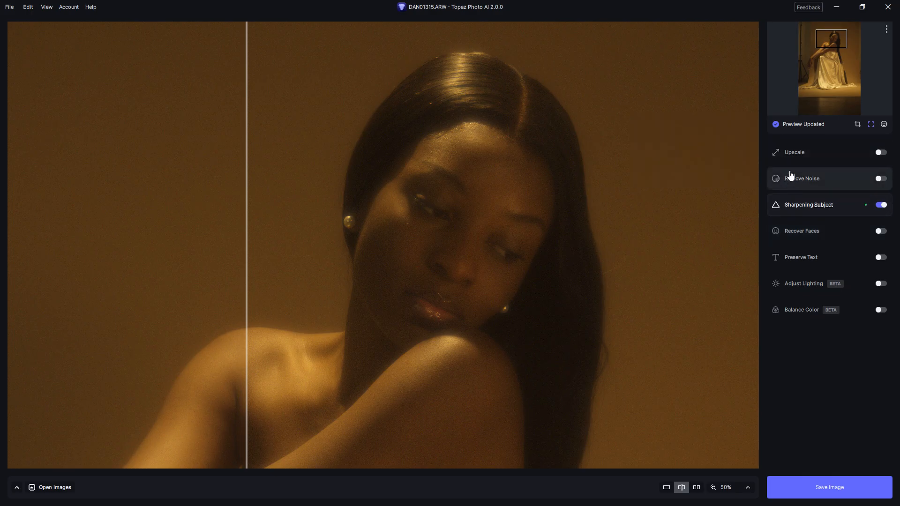
drag(247, 318, 220, 355)
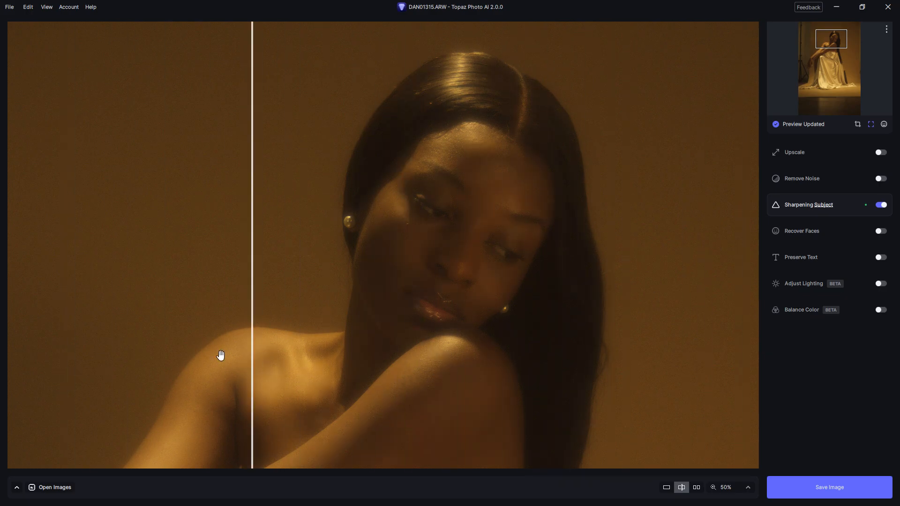
Enable noise removal with RAW Normal v2 at strength 17 and minor deblur 15, comparing the skin and background across the divider.
click(807, 182)
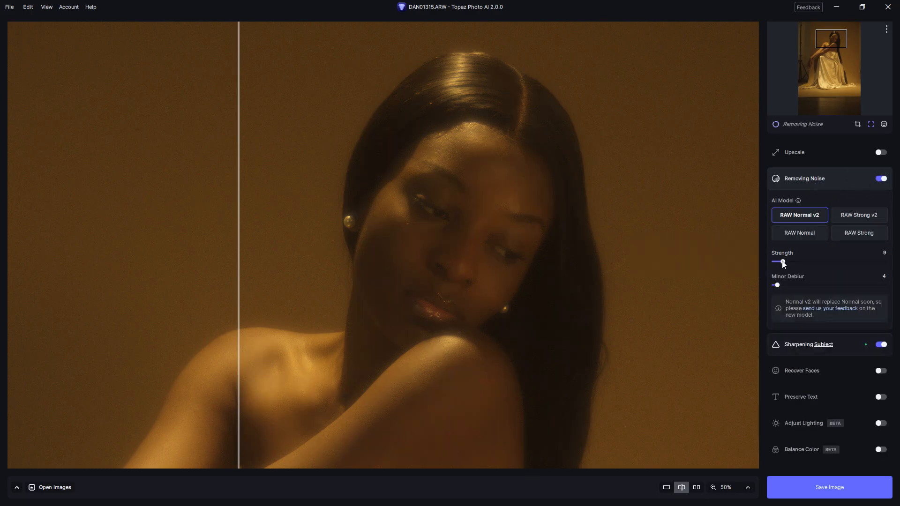
drag(783, 262, 792, 263)
click(788, 285)
drag(240, 340, 265, 401)
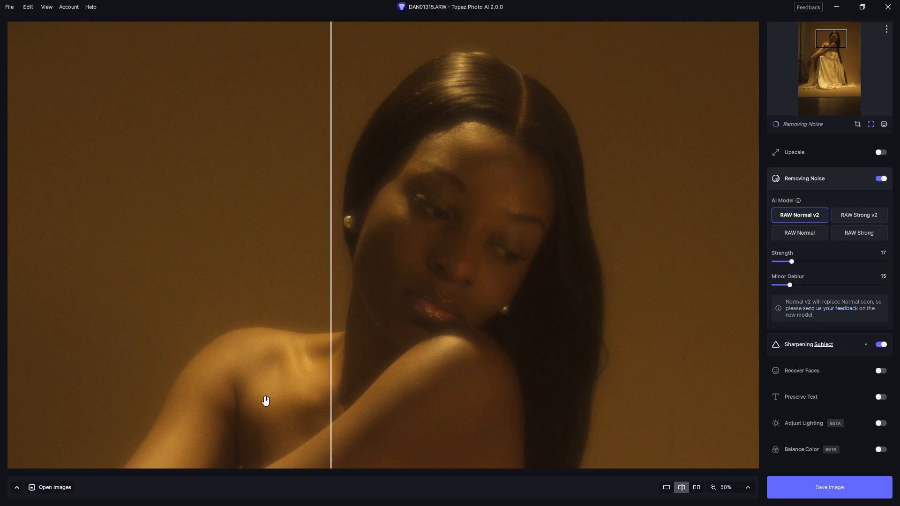
drag(328, 332, 225, 401)
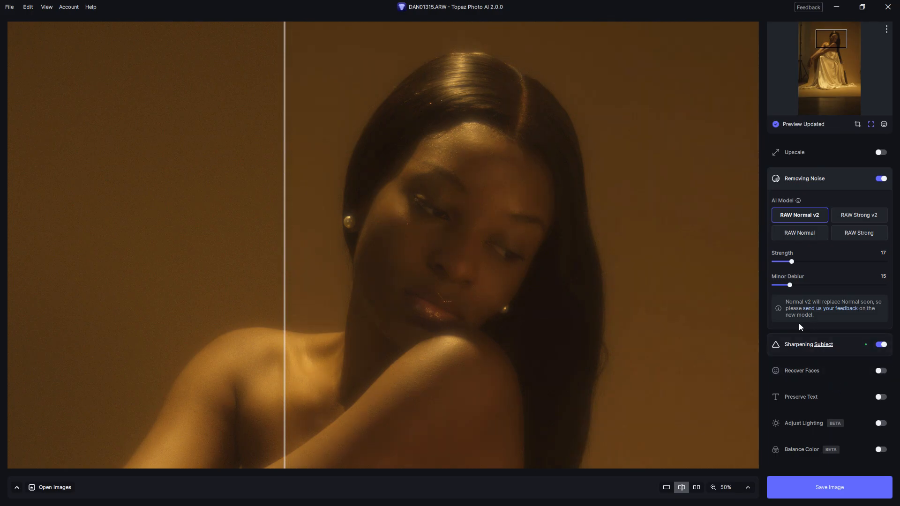
drag(282, 355, 81, 361)
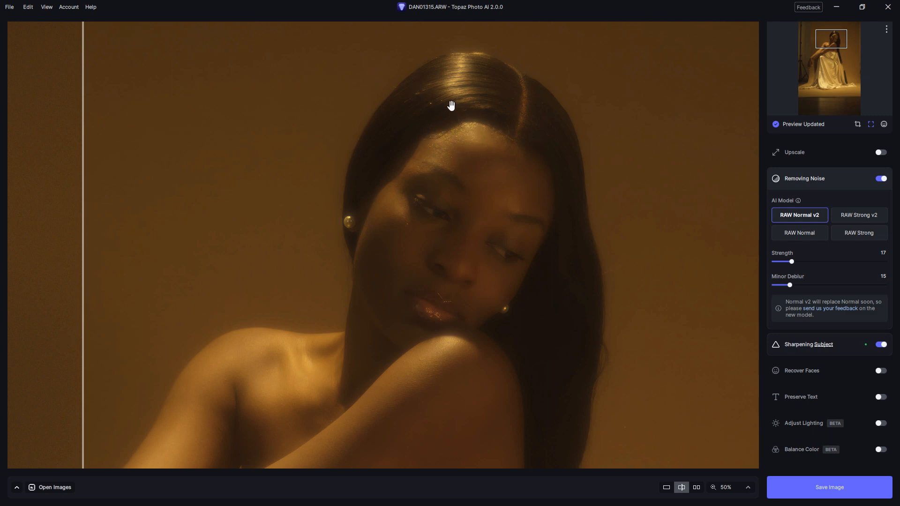
drag(83, 307, 206, 331)
Close the DAN01315.ARW image and discard its unsaved changes.
click(28, 7)
mouse_move(9, 7)
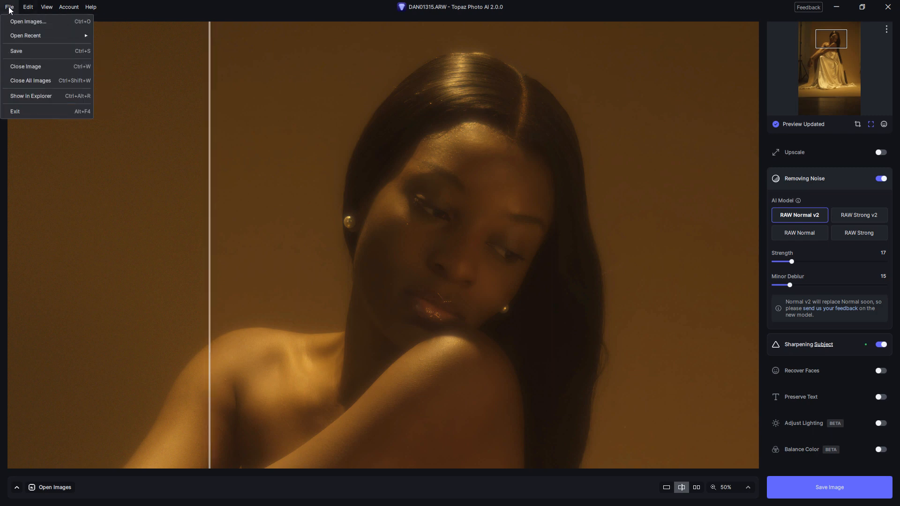
click(31, 54)
click(490, 258)
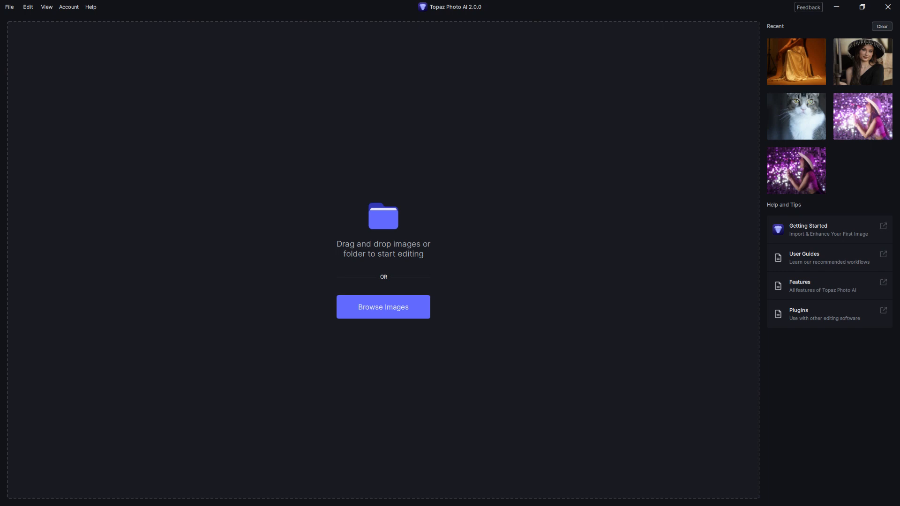
Open _DAN8168.ARW from the Project Files folder in Topaz Photo AI.
key(alt+Tab)
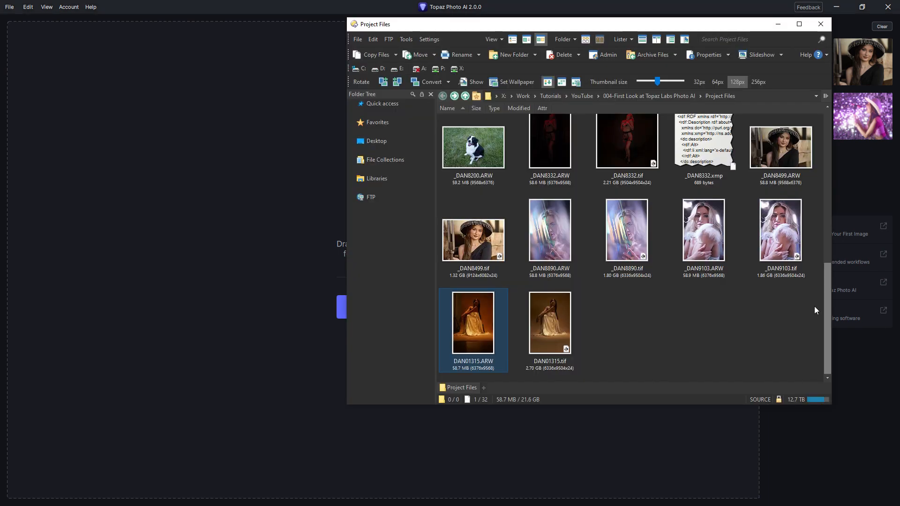
drag(825, 308, 828, 218)
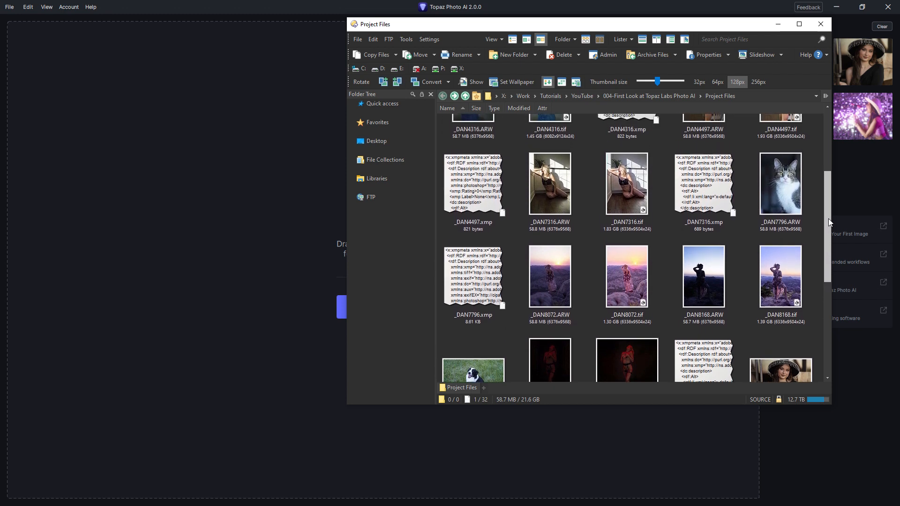
click(713, 285)
drag(713, 285, 204, 266)
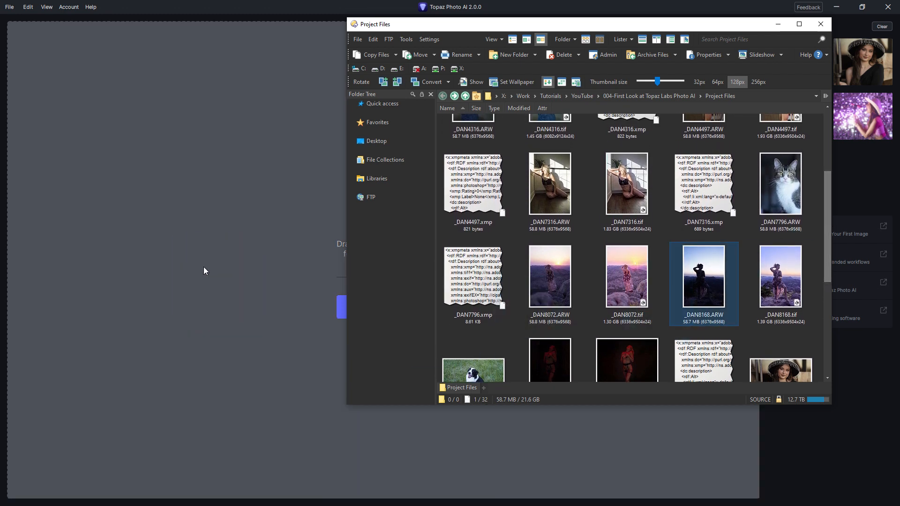
Open _DAN8168.tif from the Project Files folder with Adobe Photoshop.
click(787, 282)
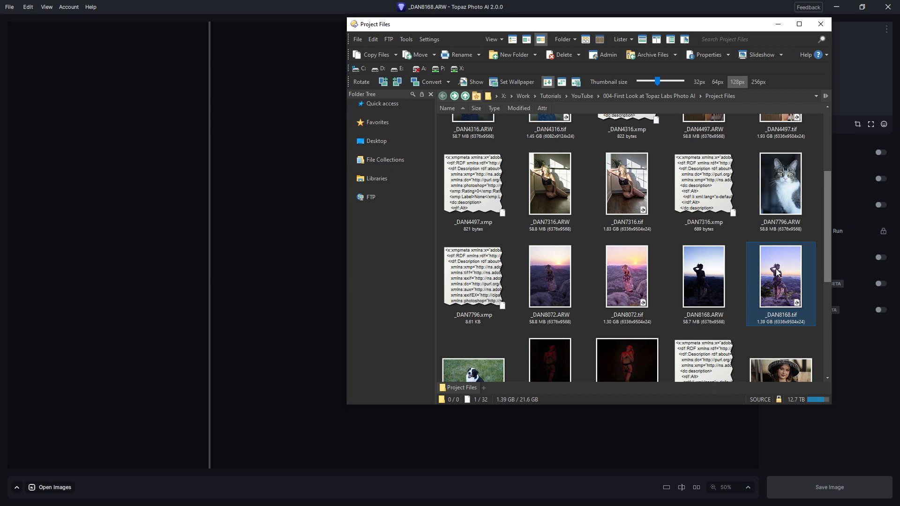
right_click(775, 268)
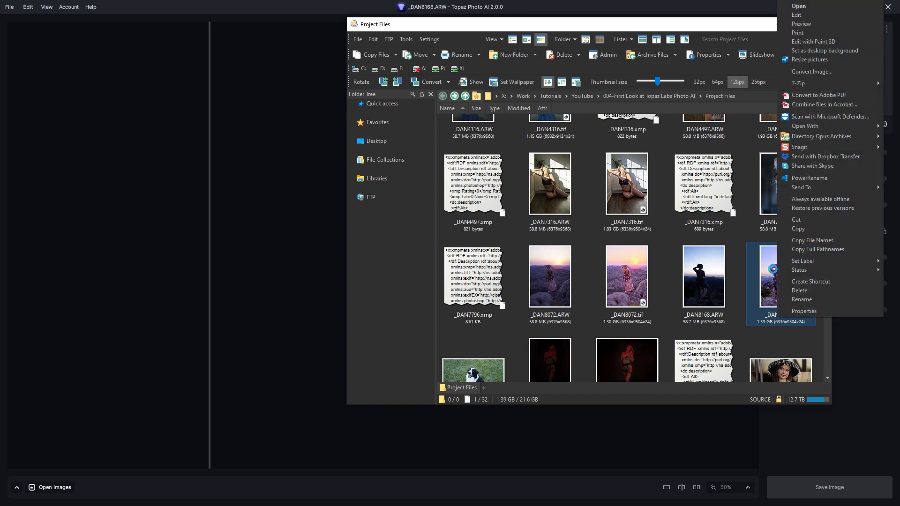
mouse_move(819, 128)
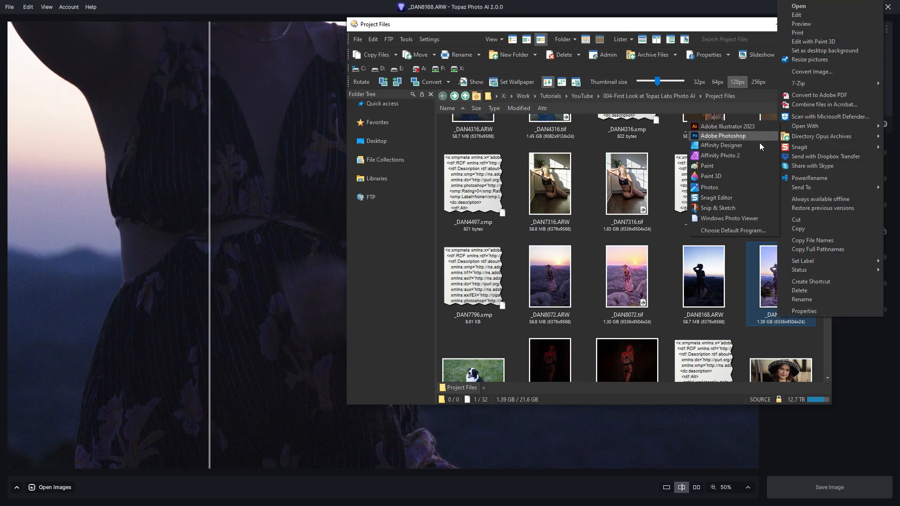
click(726, 127)
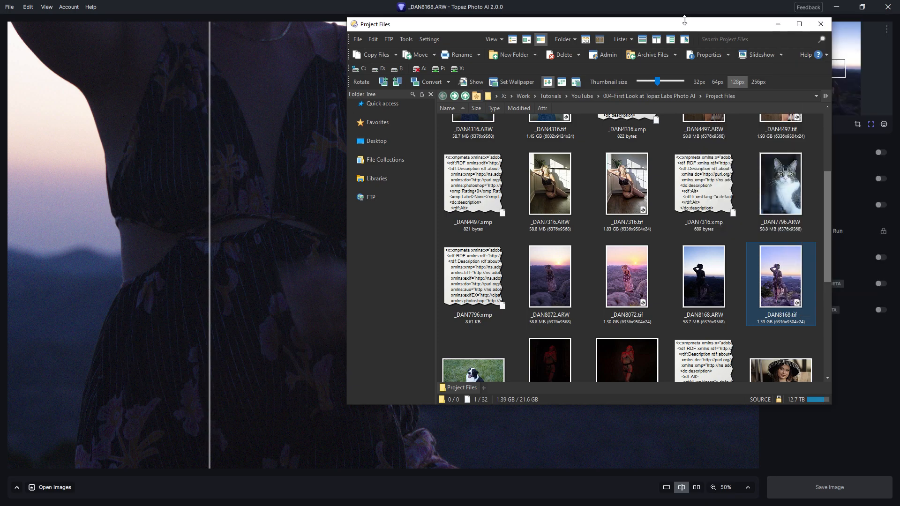
Add _DAN8168.tif to the images open in Topaz Photo AI and put the file window out of the way.
drag(780, 294, 256, 129)
drag(757, 28, 732, 114)
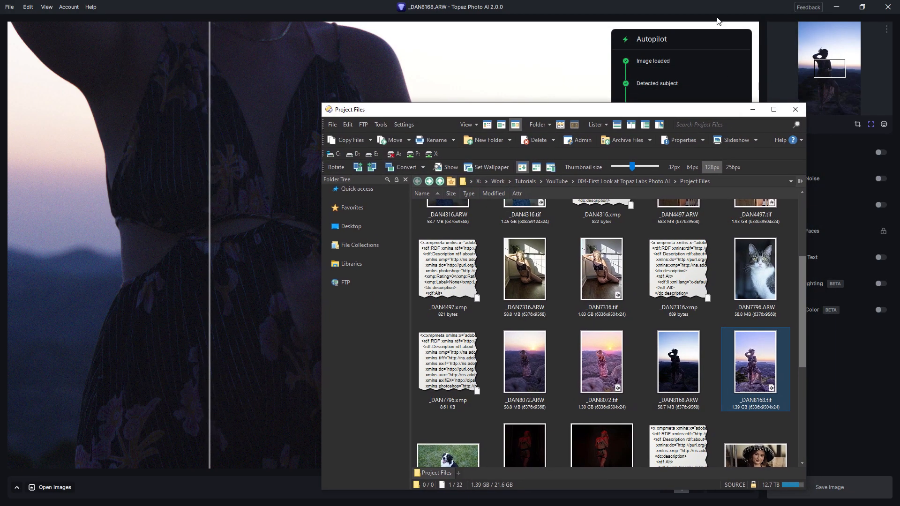
click(718, 20)
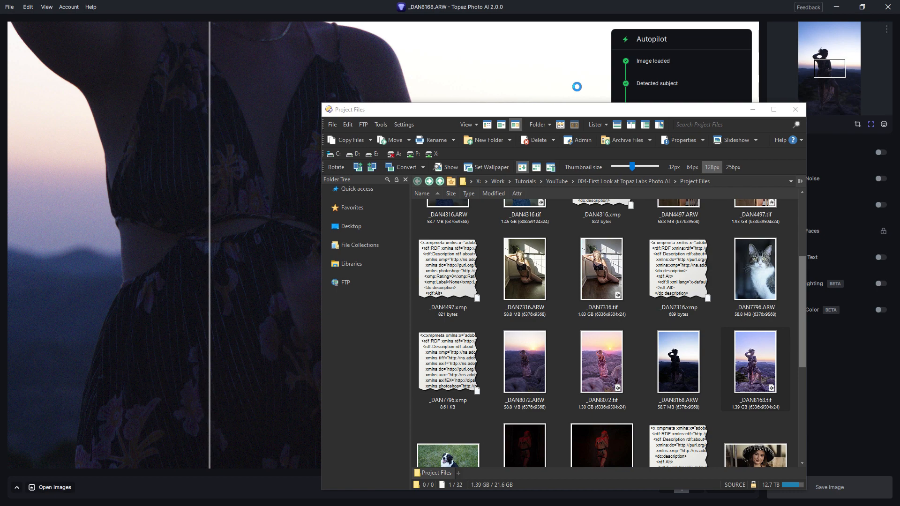
click(752, 111)
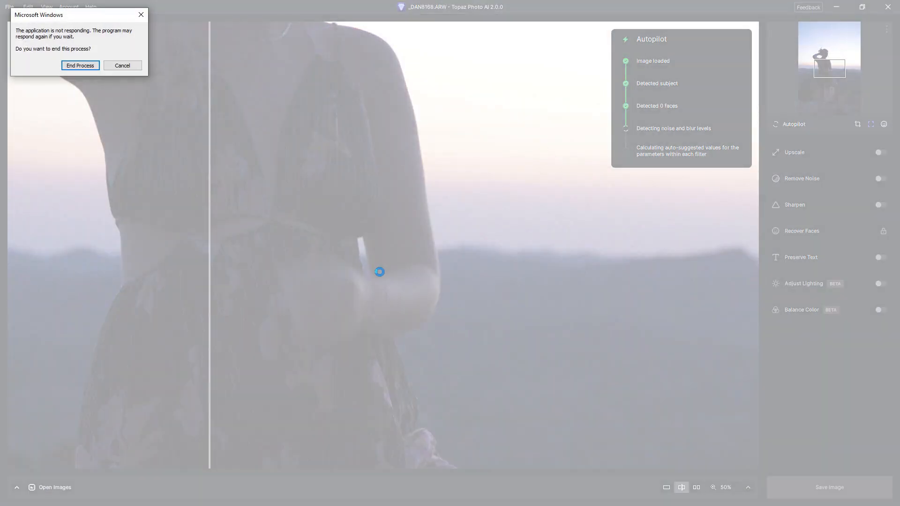
Keep the unresponsive process running and minimize Photoshop to return to Topaz Photo AI.
click(381, 273)
click(130, 65)
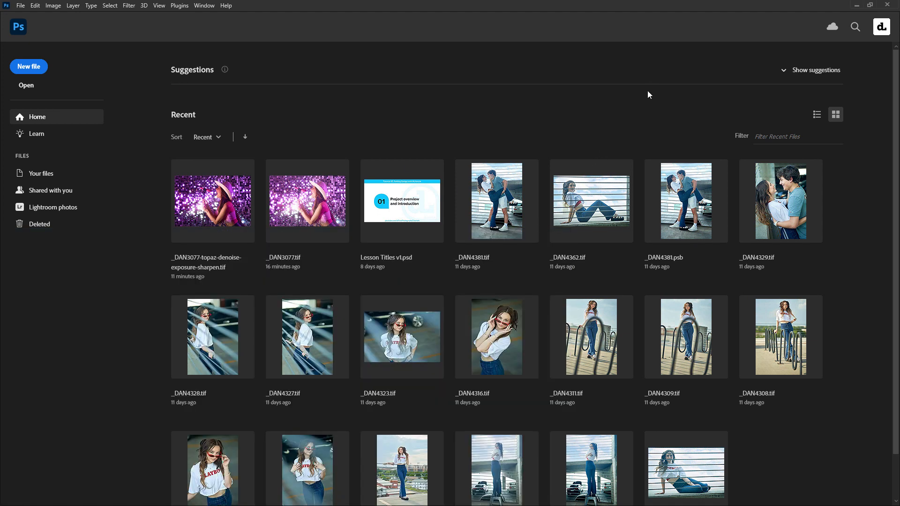
click(856, 6)
click(542, 235)
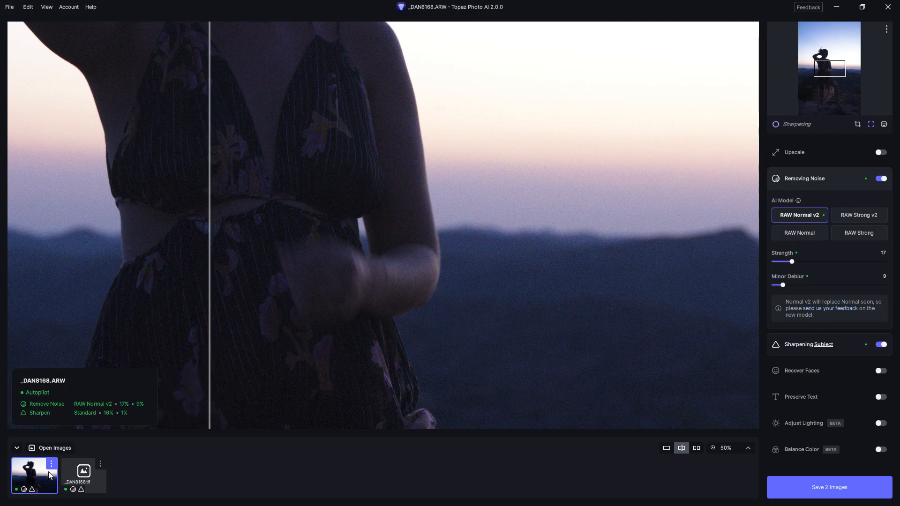
View _DAN8168.tif and _DAN8168.ARW in turn, and open the Autopilot preferences.
click(78, 479)
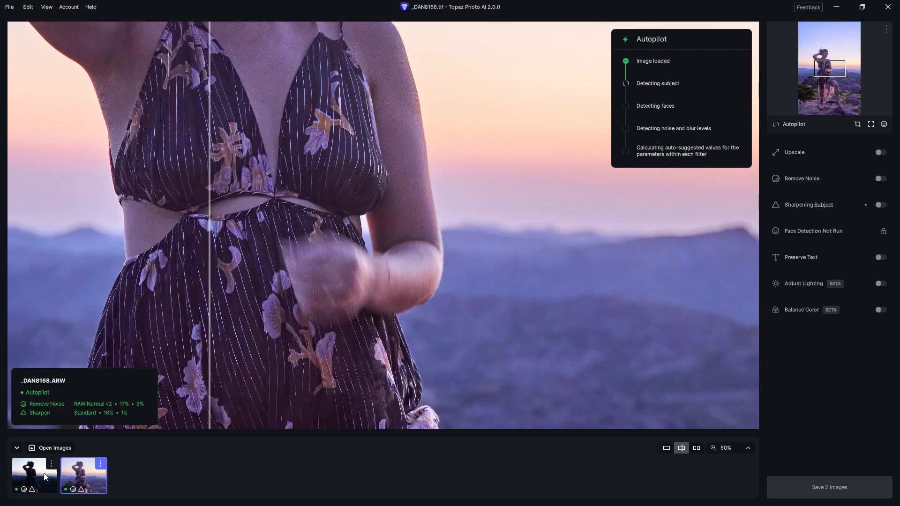
click(45, 474)
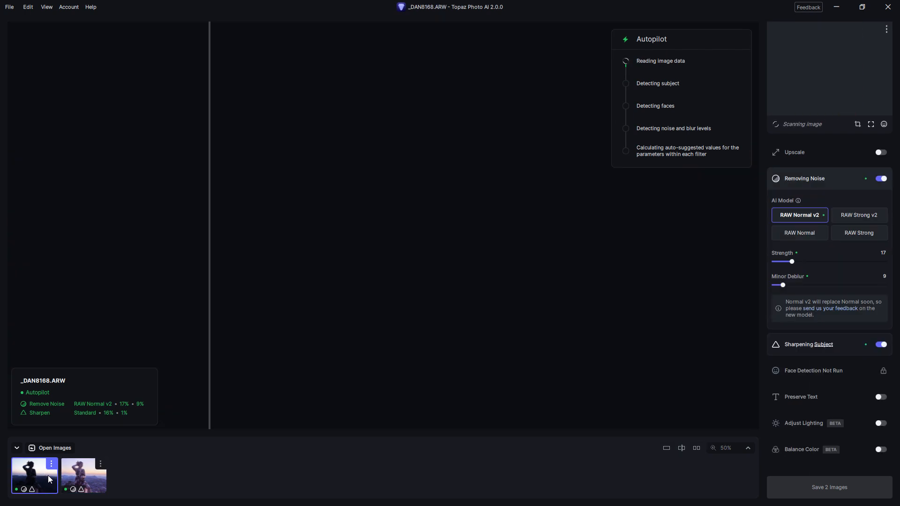
click(101, 464)
mouse_move(131, 420)
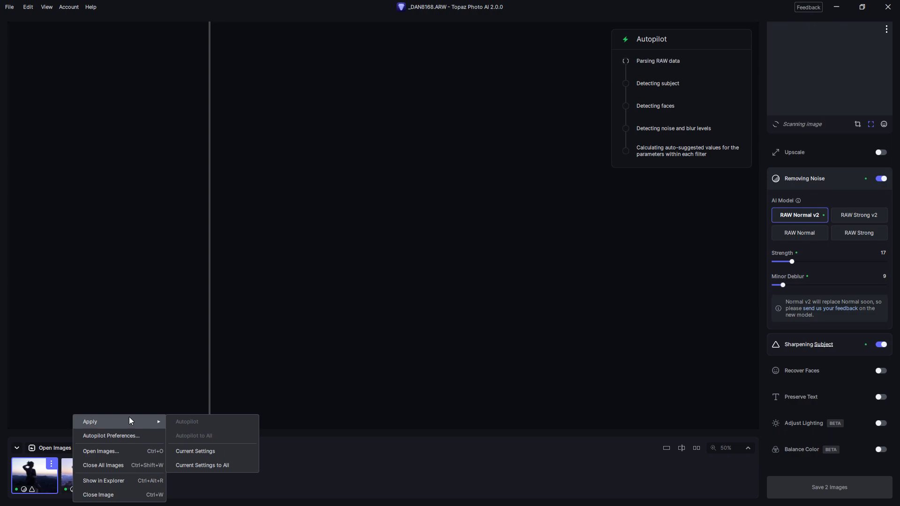
click(148, 435)
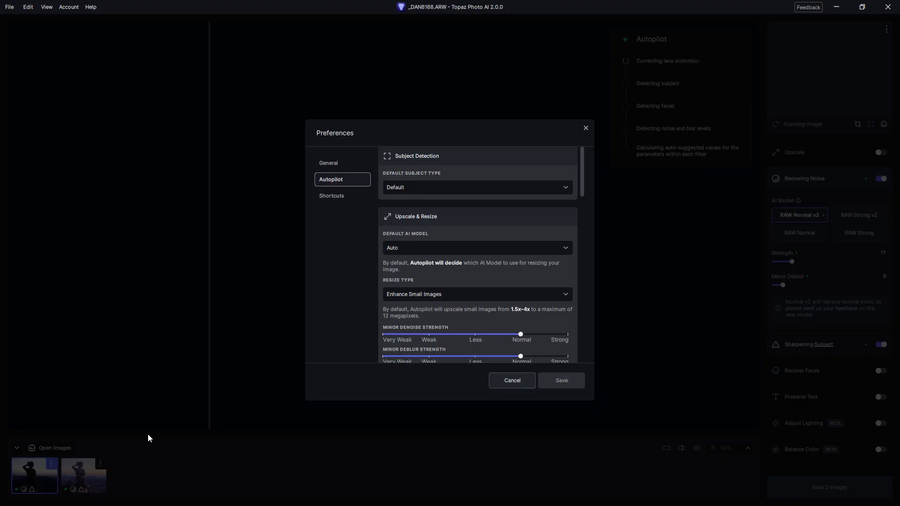
Review the default subject types available for Autopilot and leave the choice at Default.
click(563, 188)
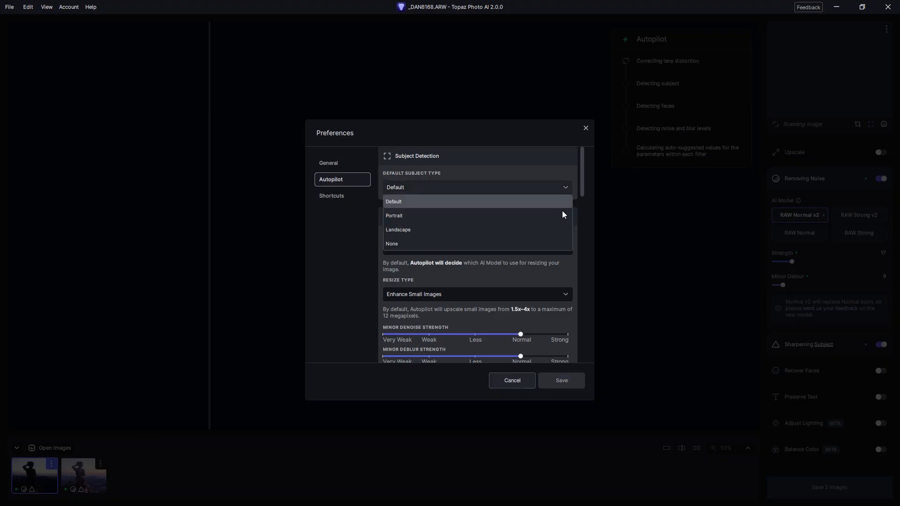
click(561, 186)
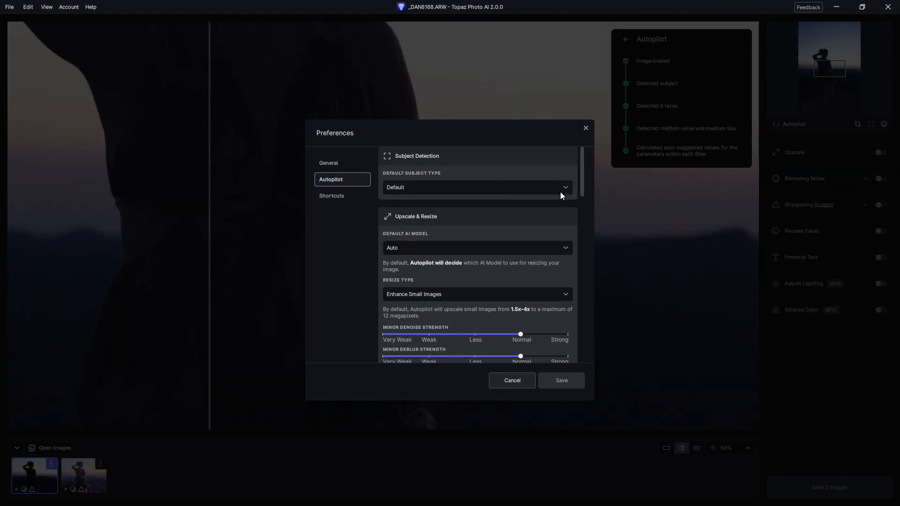
click(560, 190)
click(559, 190)
click(560, 190)
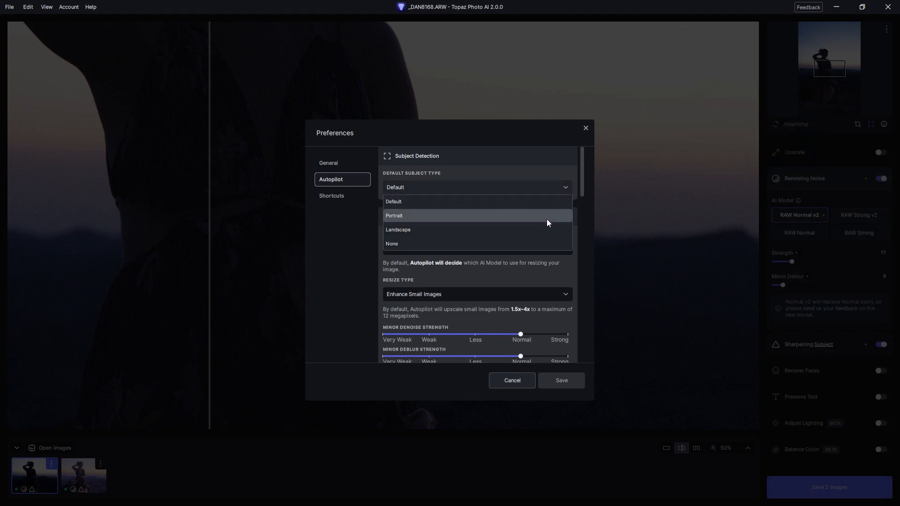
click(561, 184)
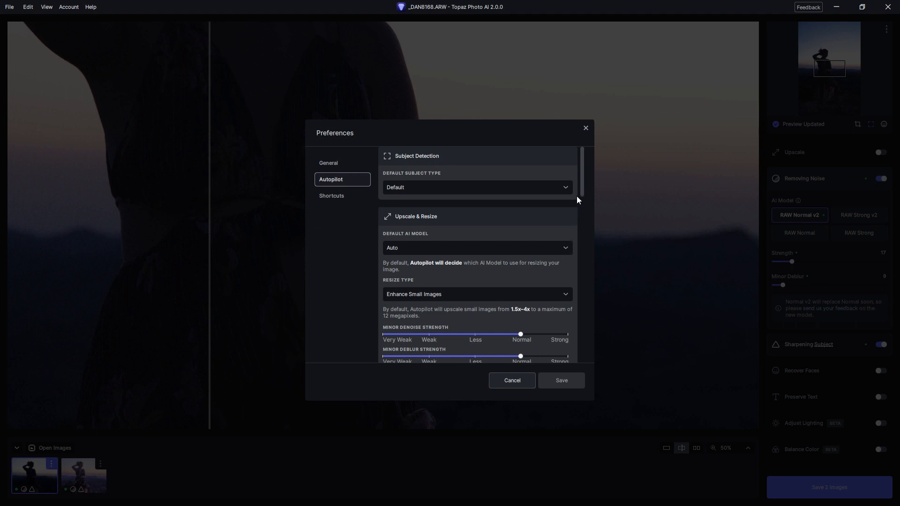
Set Autopilot's default face detection to None.
scroll(581, 195, down, 5)
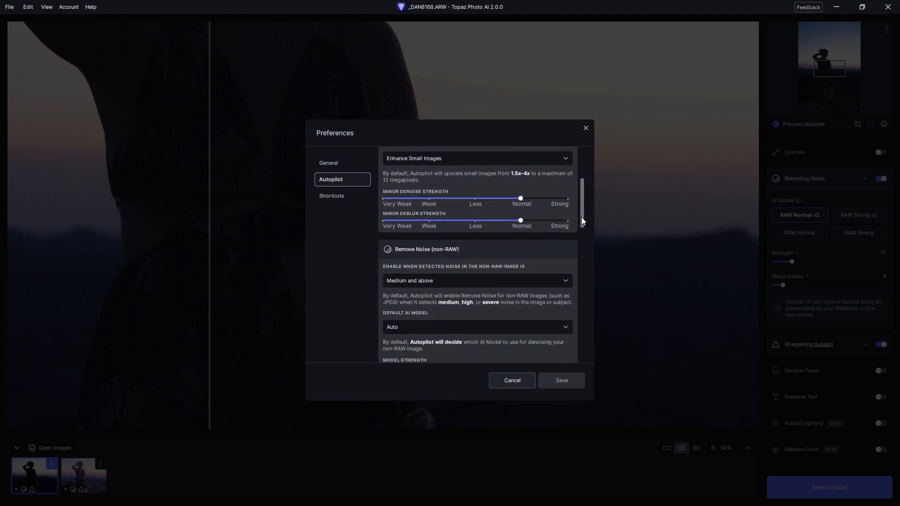
drag(582, 219, 583, 360)
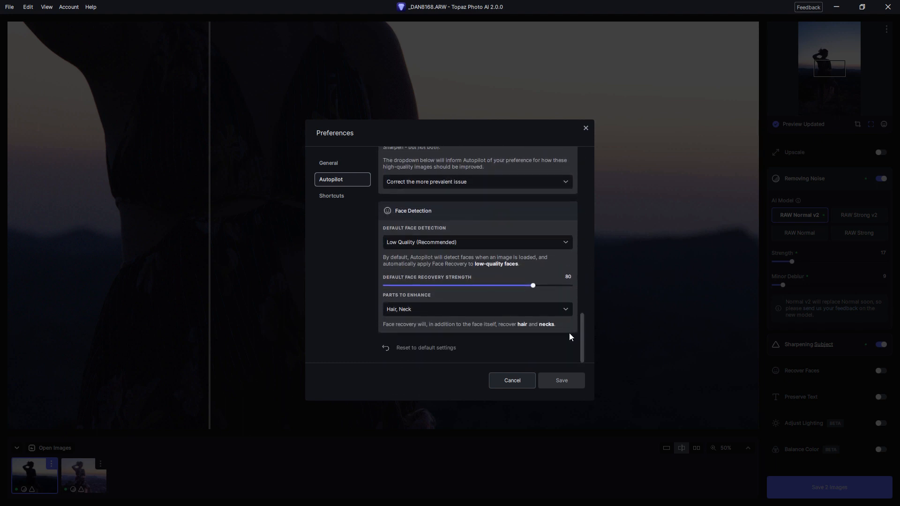
click(550, 243)
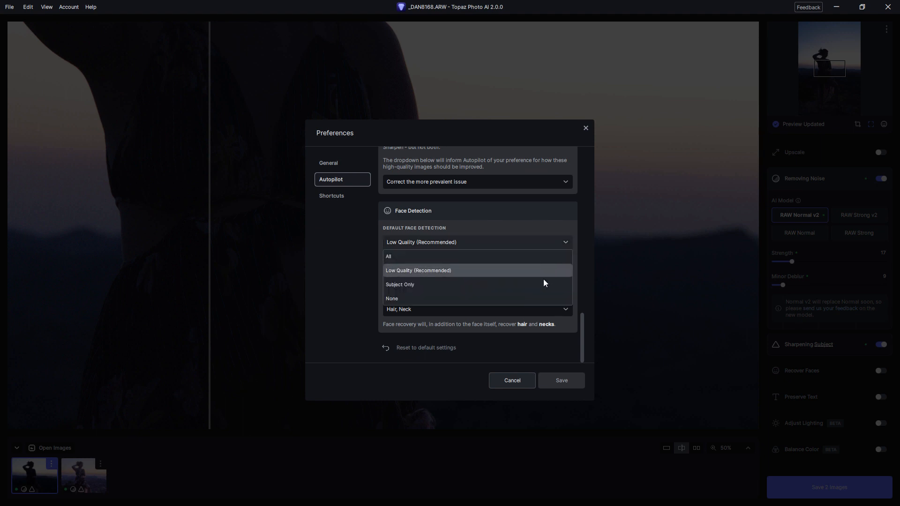
click(542, 299)
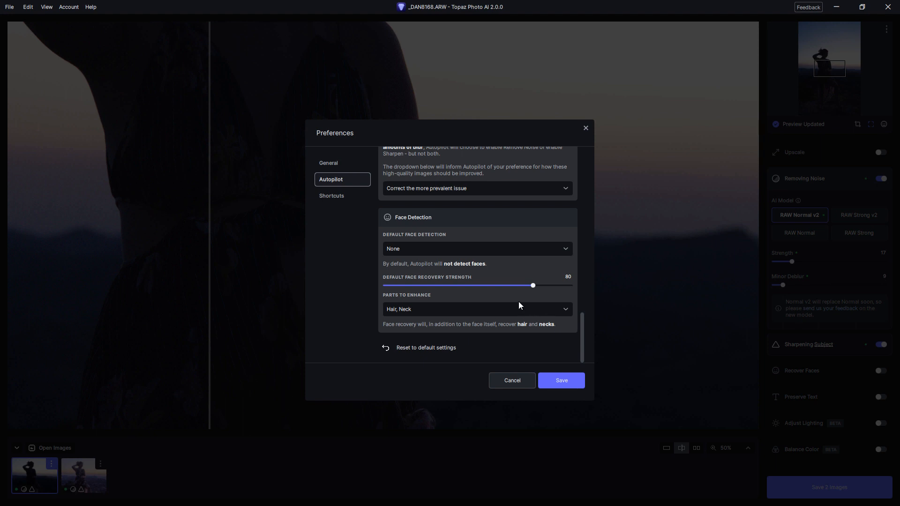
Review the default upscale AI models, leaving Auto selected, and save the Autopilot preferences.
drag(583, 319, 578, 189)
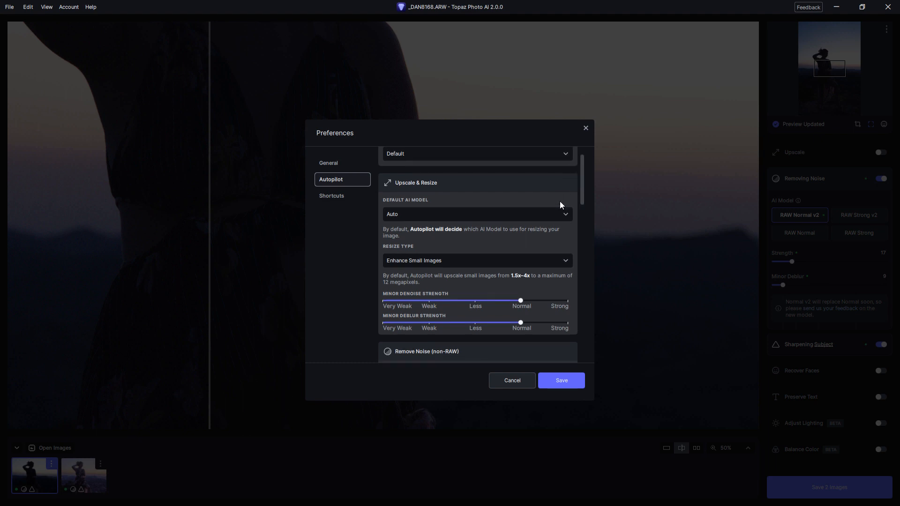
click(562, 214)
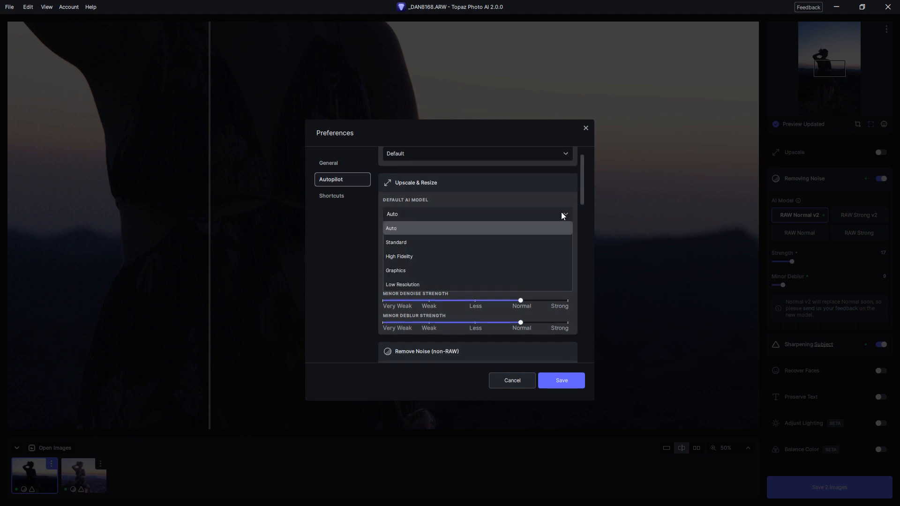
click(562, 213)
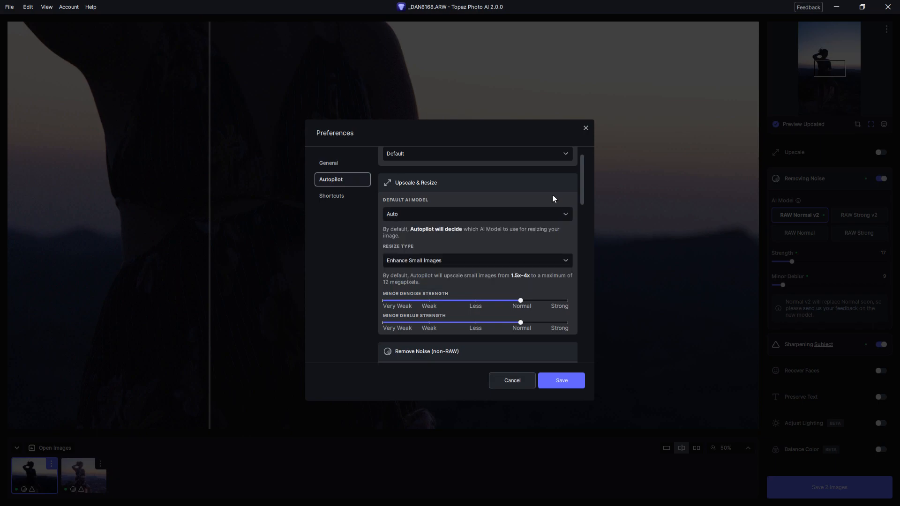
click(553, 381)
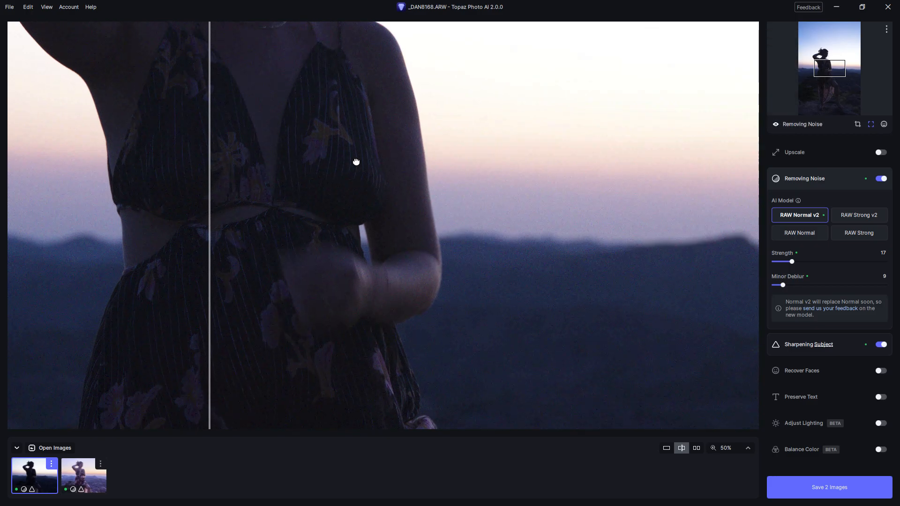
Enable Adjust Lighting at 70 on the backlit woman and compare her face and arm with the original across the split divider.
drag(356, 161, 387, 378)
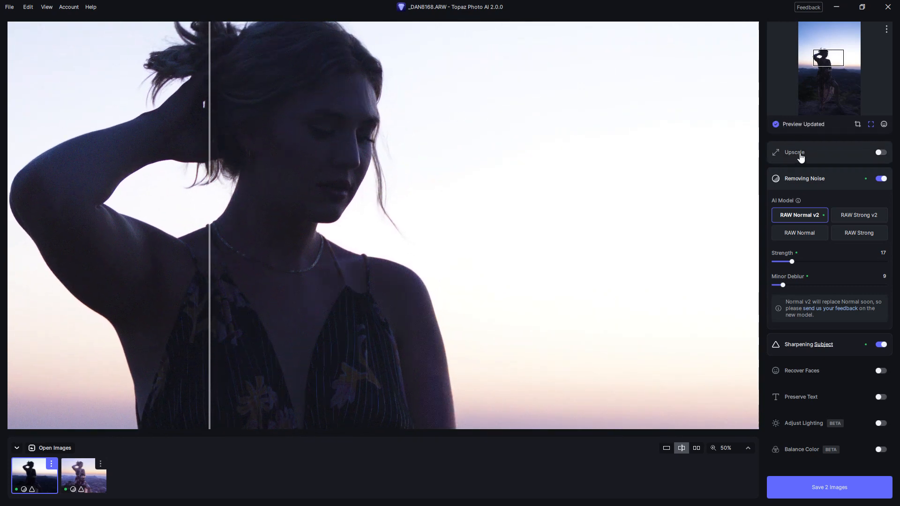
mouse_move(775, 154)
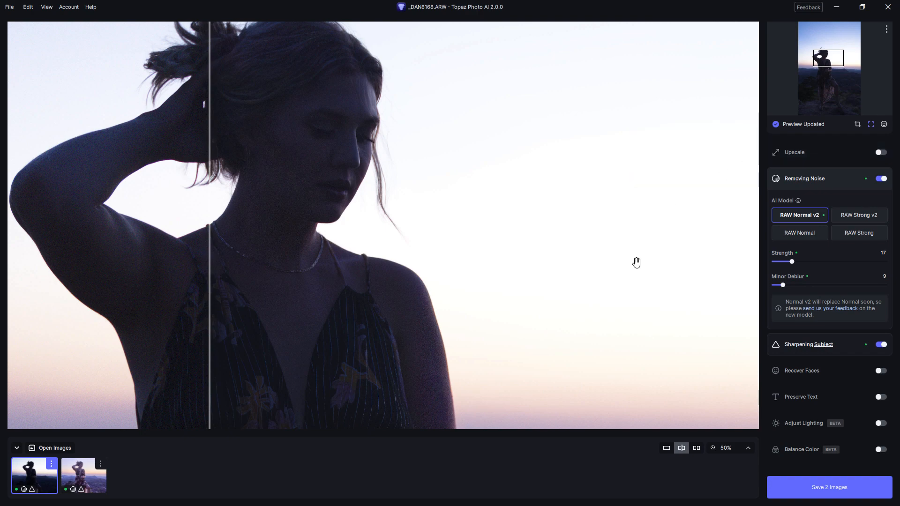
click(808, 424)
drag(835, 456, 879, 460)
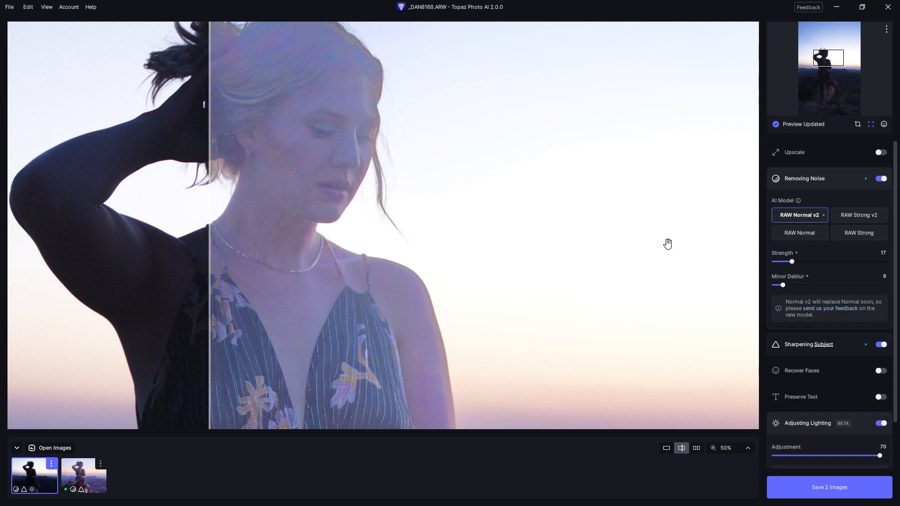
drag(209, 239, 118, 350)
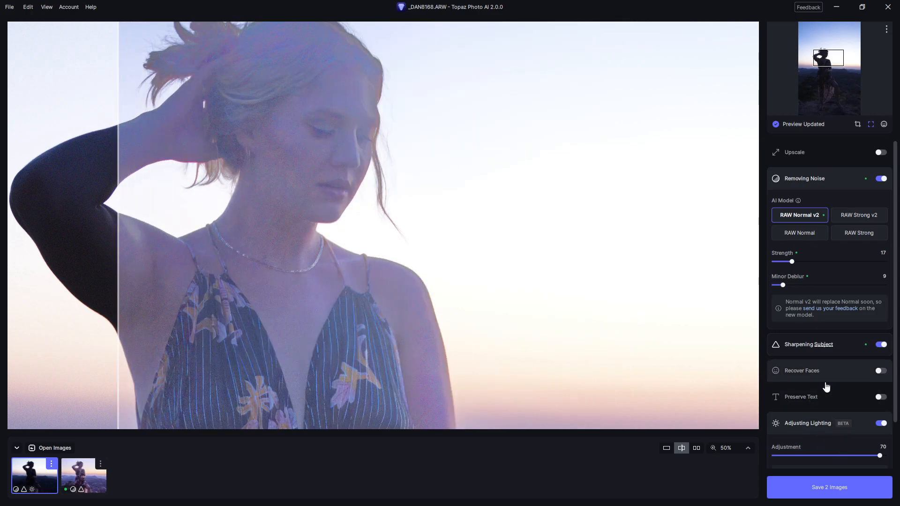
Open _DAN8168.tif, inspect the woman's upper body in the split comparison, and fit the whole image in view.
mouse_move(82, 476)
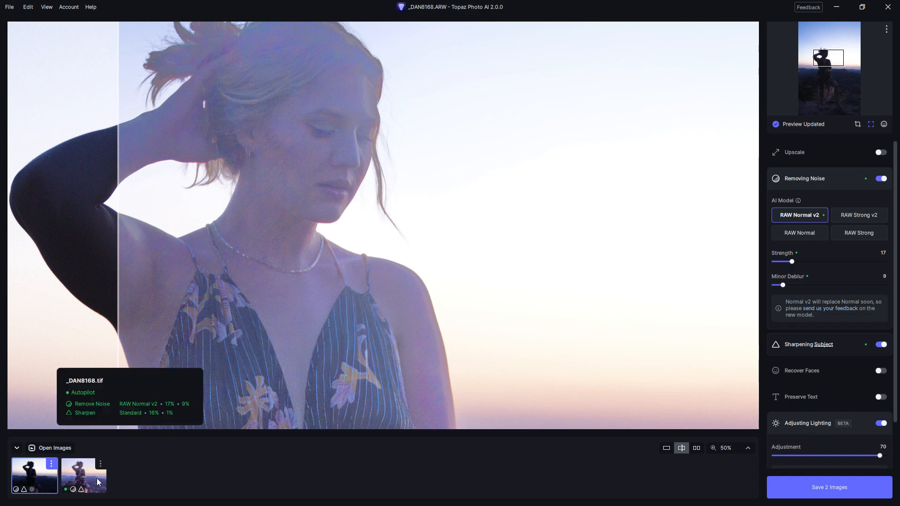
click(86, 468)
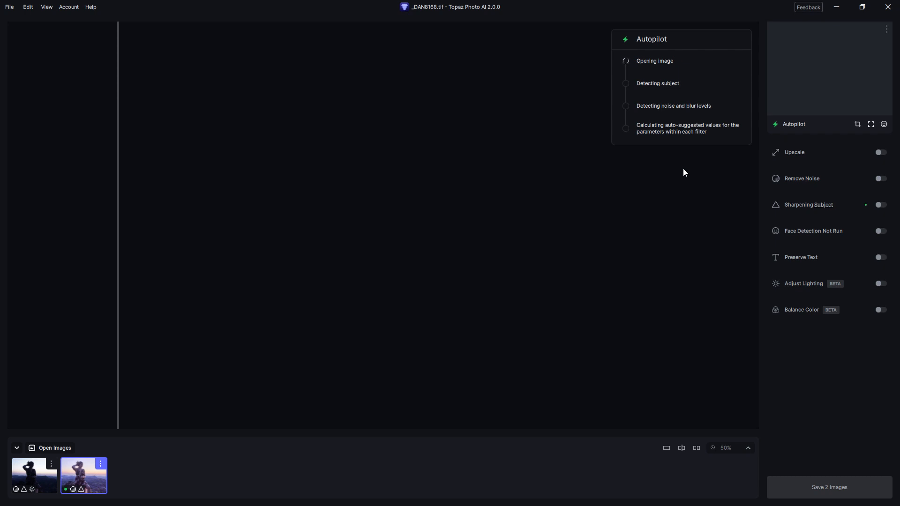
mouse_move(84, 474)
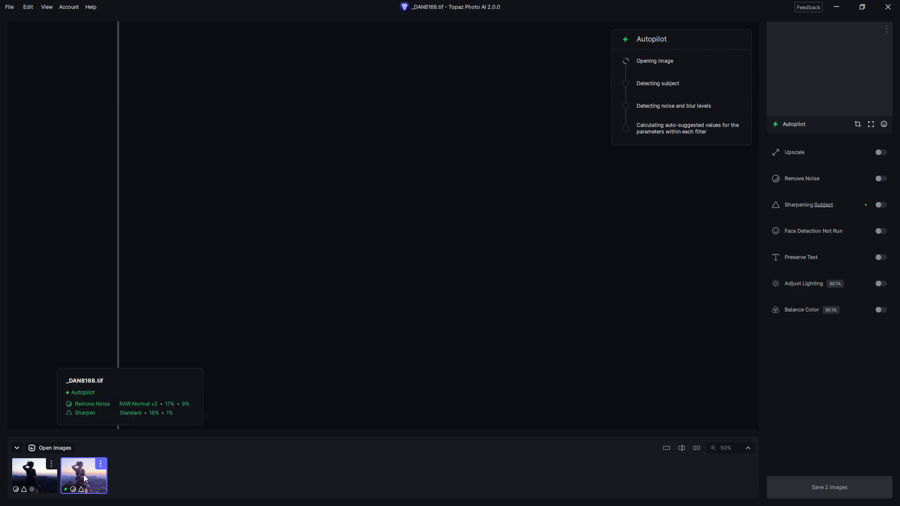
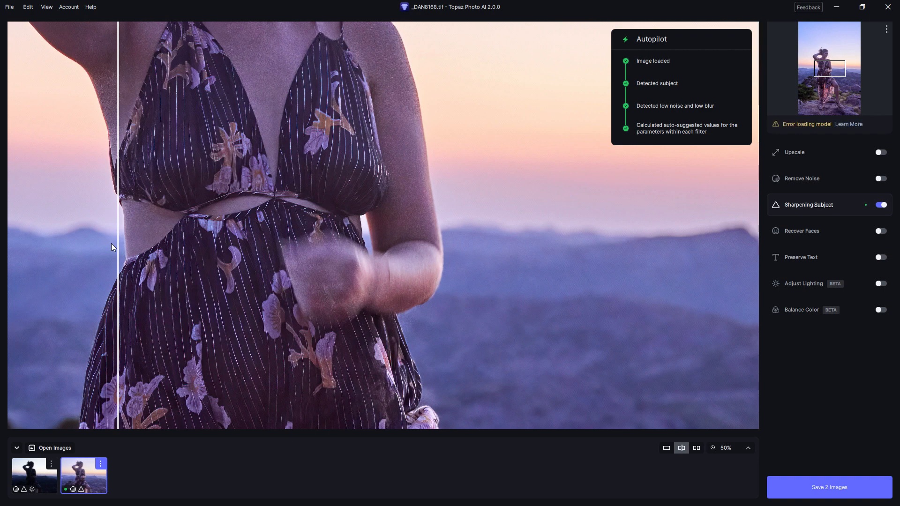
drag(357, 86, 437, 357)
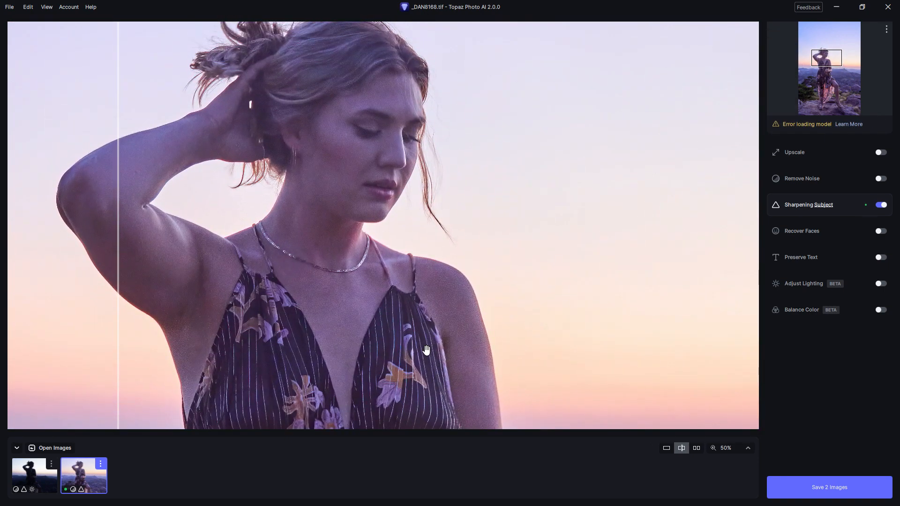
drag(119, 257, 136, 294)
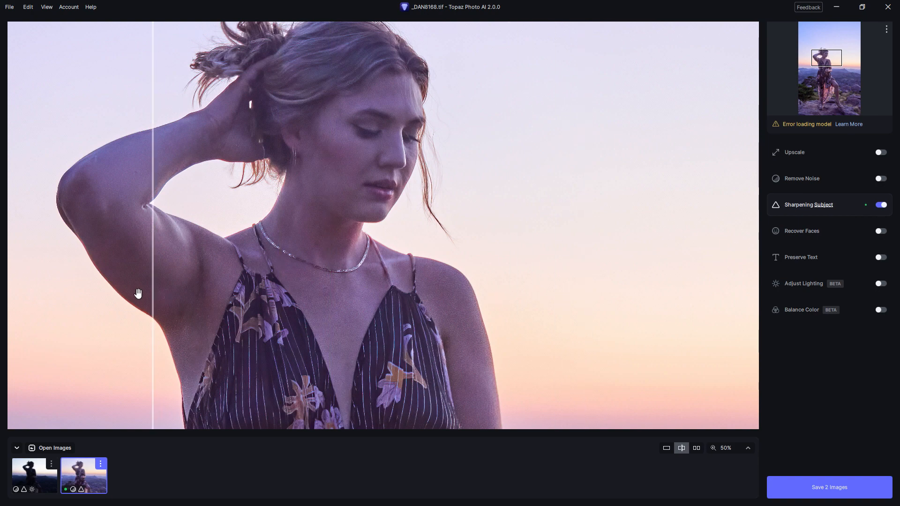
click(737, 449)
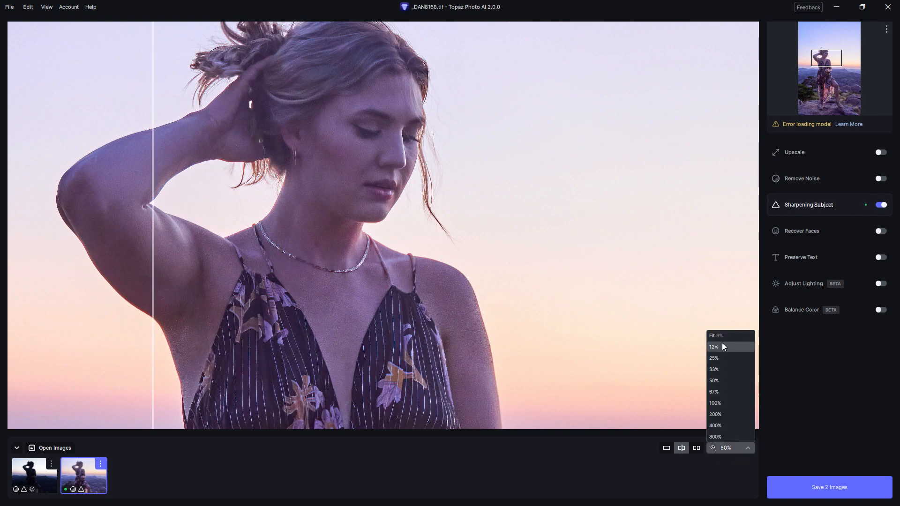
click(722, 341)
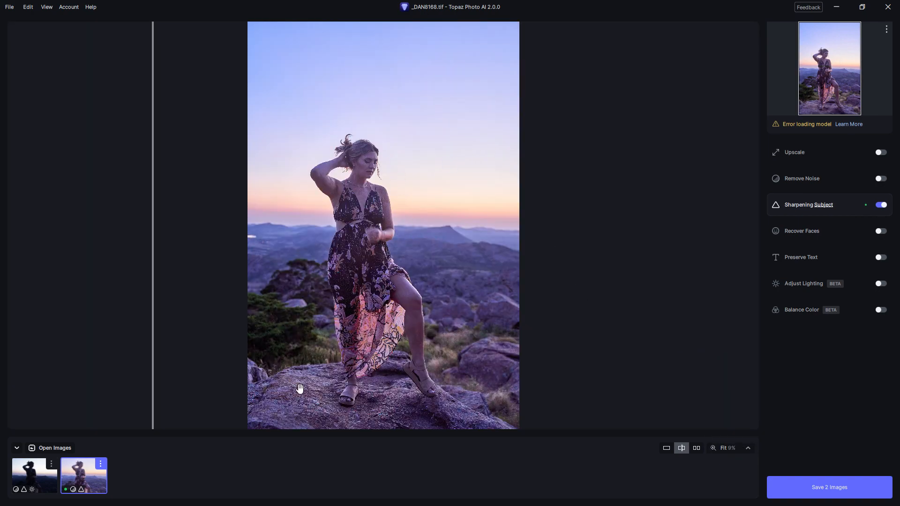
Switch to _DAN8168.ARW and back to _DAN8168.tif to compare the two versions.
mouse_move(40, 478)
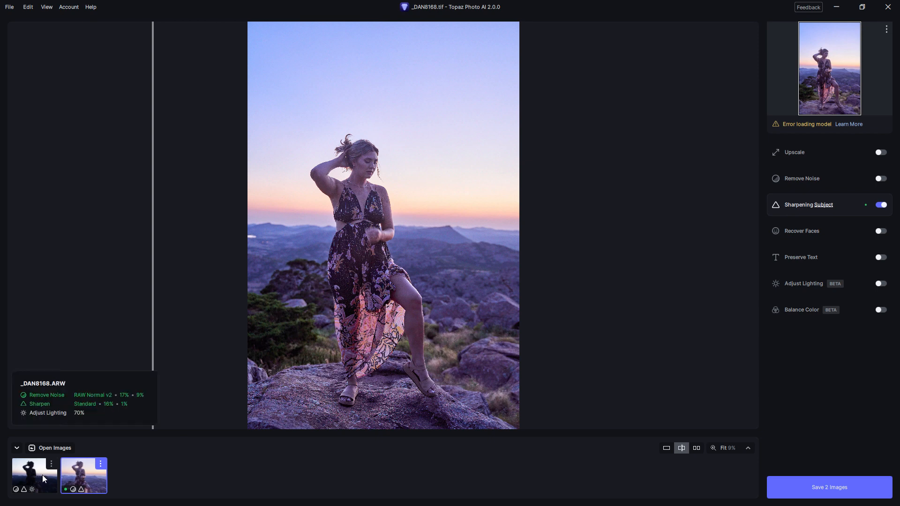
click(42, 477)
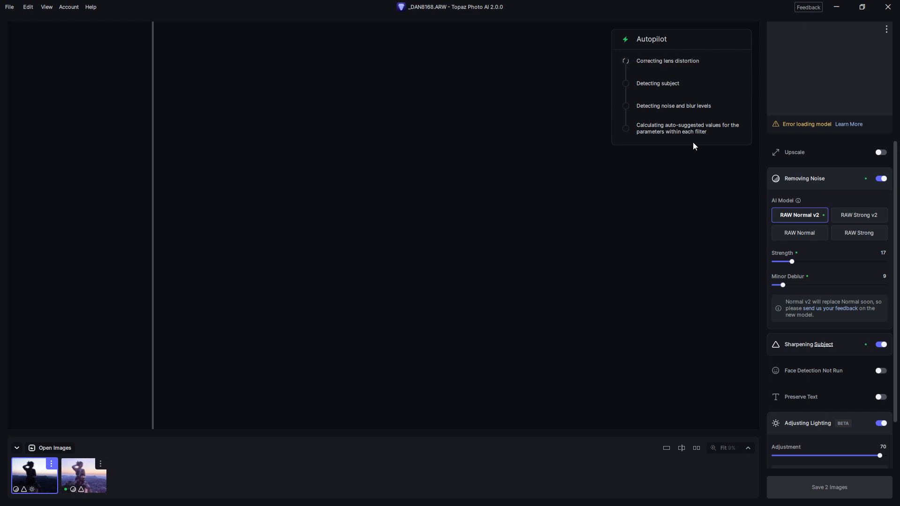
click(82, 478)
mouse_move(52, 474)
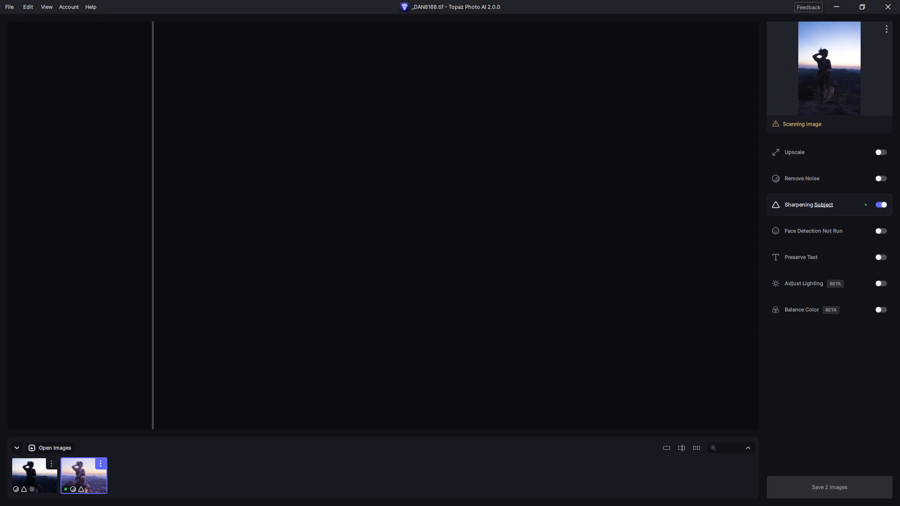
Add _DAN8890.ARW, _DAN7316.ARW, _DAN4232.ARW, _DAN4497.ARW and _DAN4316.ARW from the Project Files folder in the file manager to the open images.
key(alt+Tab)
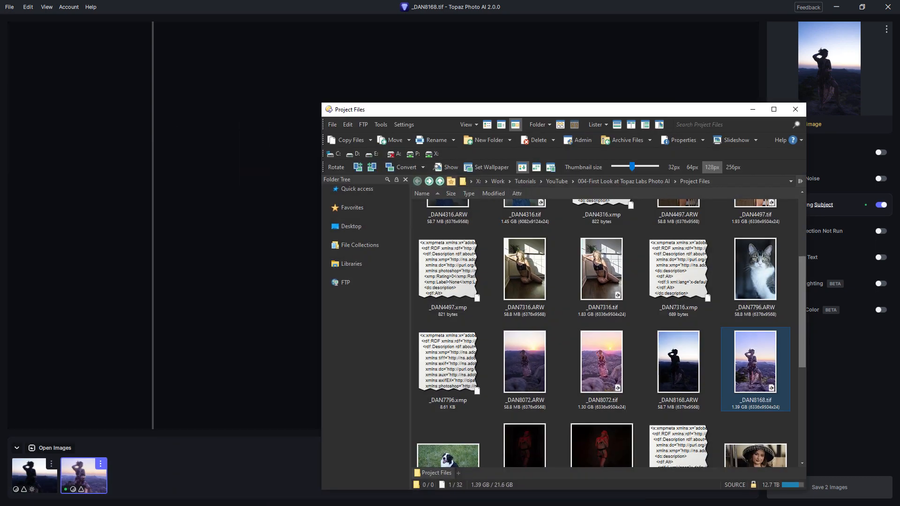
drag(799, 274, 800, 204)
click(550, 368)
ctrl+click(538, 266)
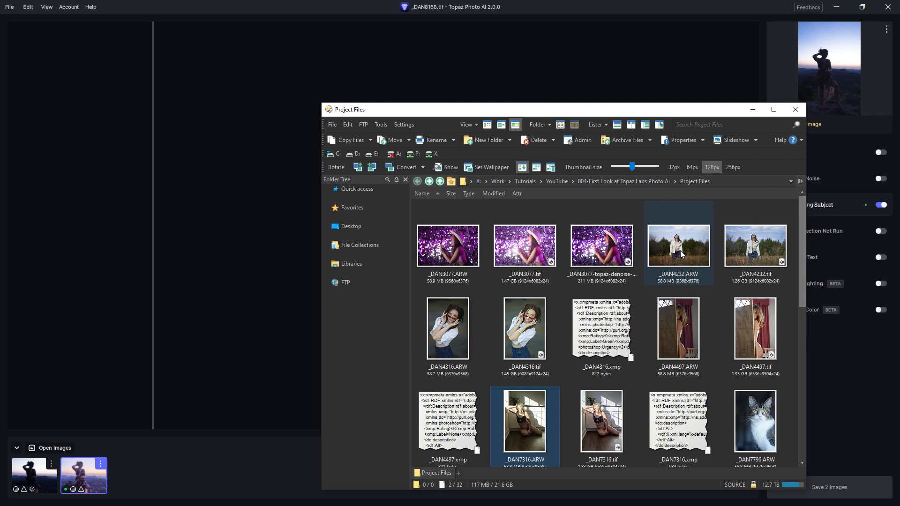
ctrl+click(681, 253)
ctrl+click(648, 331)
ctrl+click(453, 345)
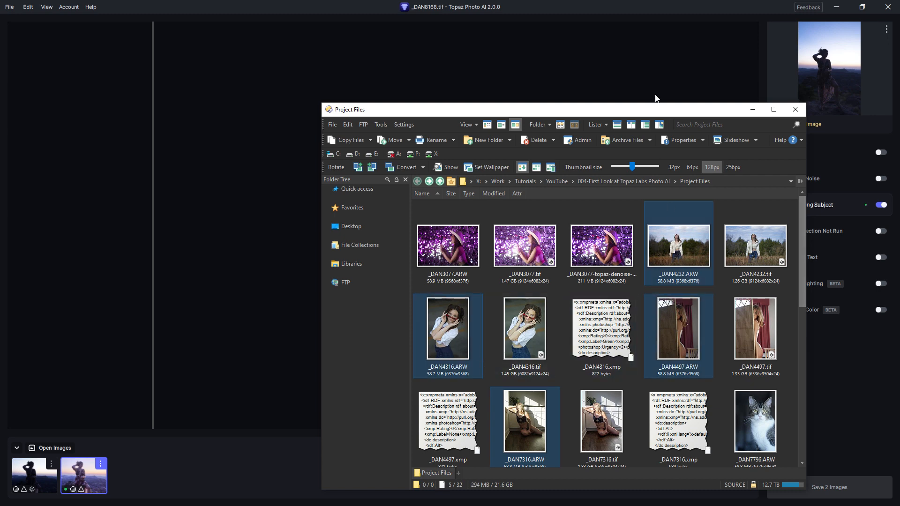
click(660, 17)
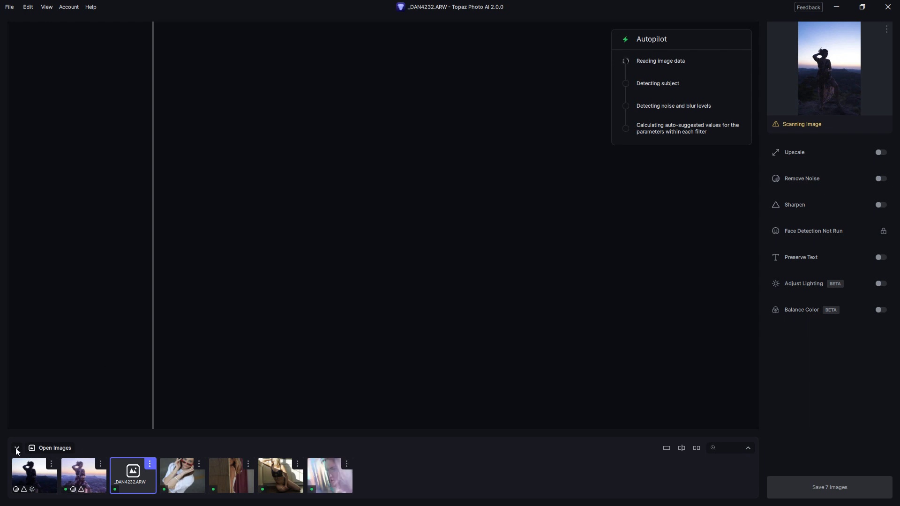
Go through the newly added images and load _DAN8890.ARW for an Autopilot preview.
click(184, 478)
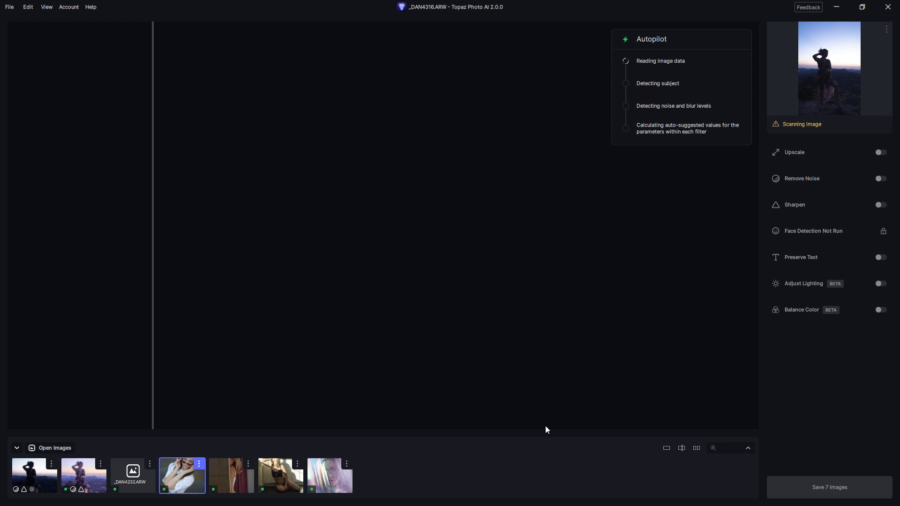
click(225, 482)
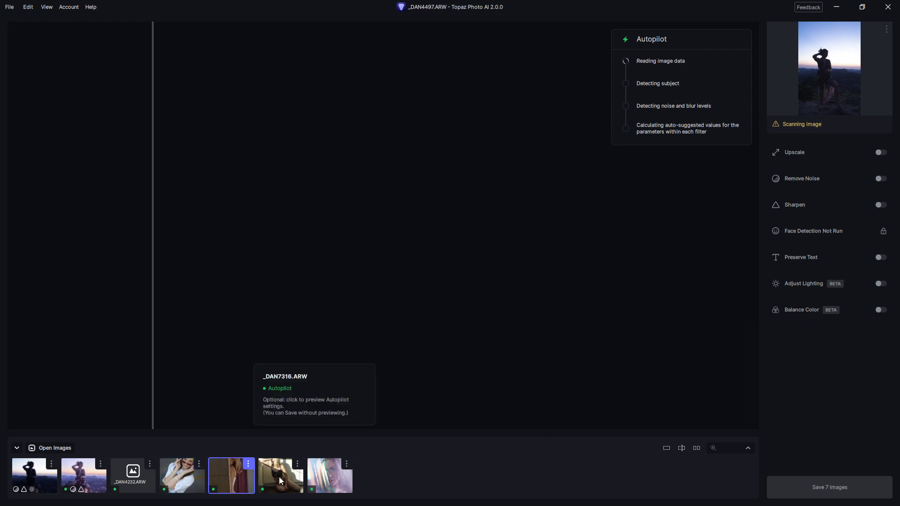
click(328, 474)
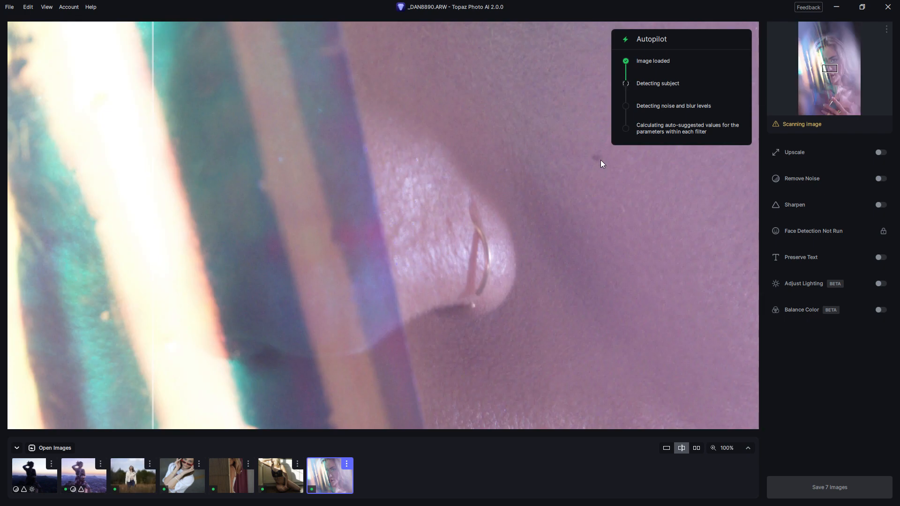
Try the Fit and 12% views of _DAN8890.ARW and zoom to 25% to inspect the face.
click(740, 447)
click(731, 343)
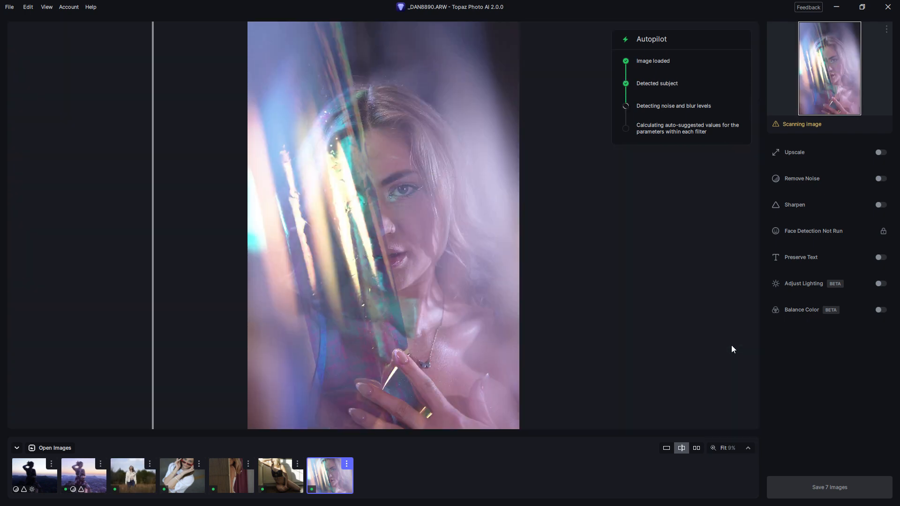
click(728, 446)
click(726, 346)
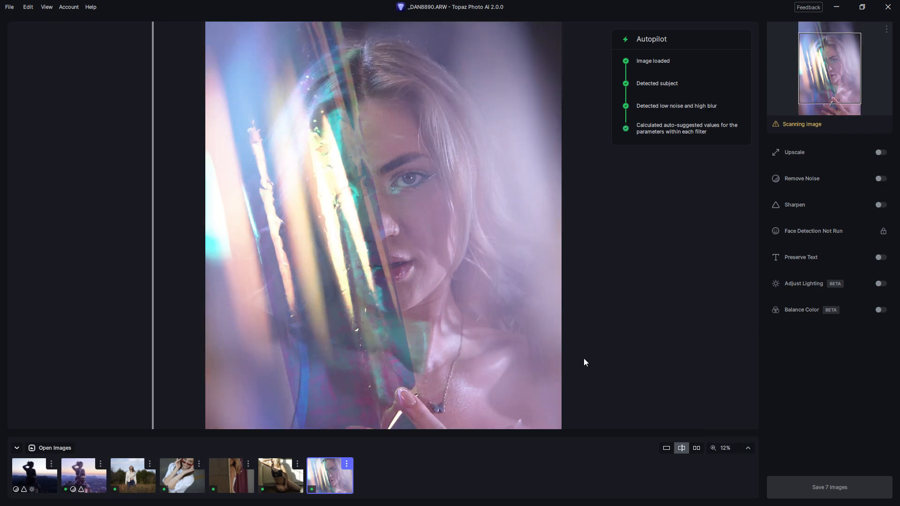
click(731, 446)
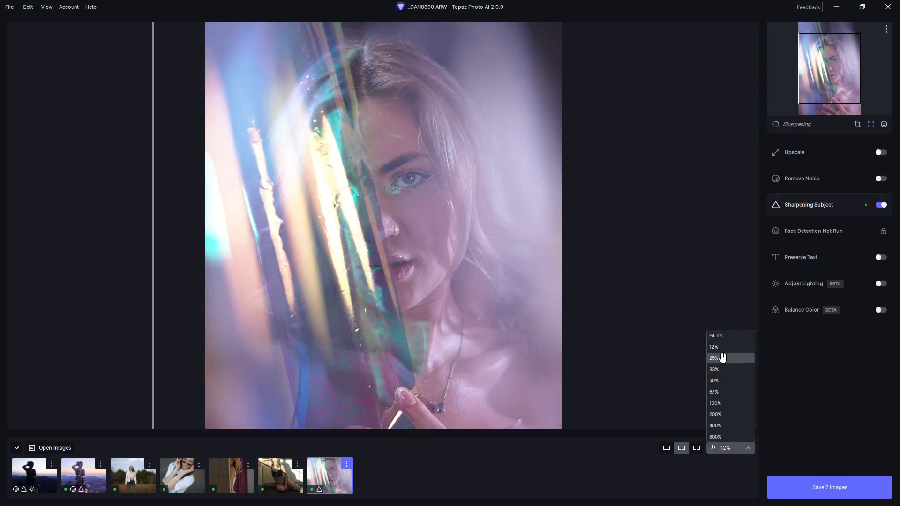
click(719, 357)
drag(658, 289, 656, 313)
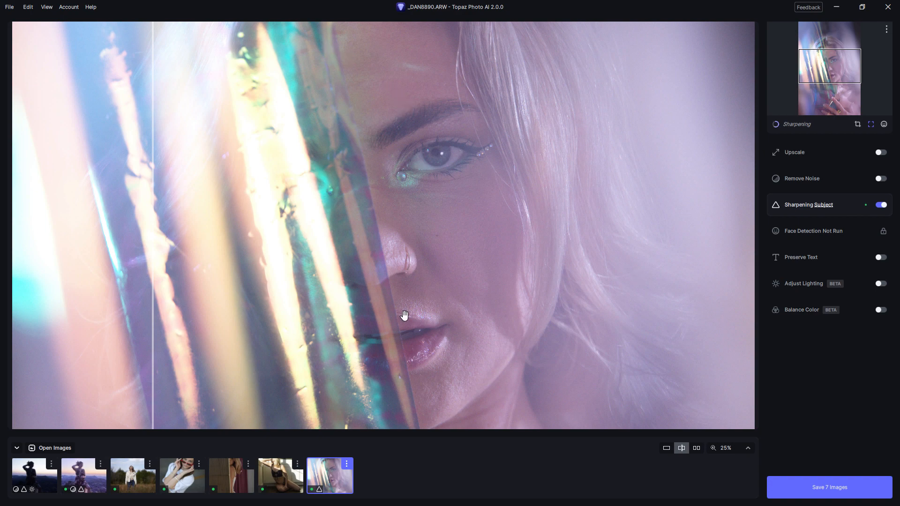
mouse_move(859, 235)
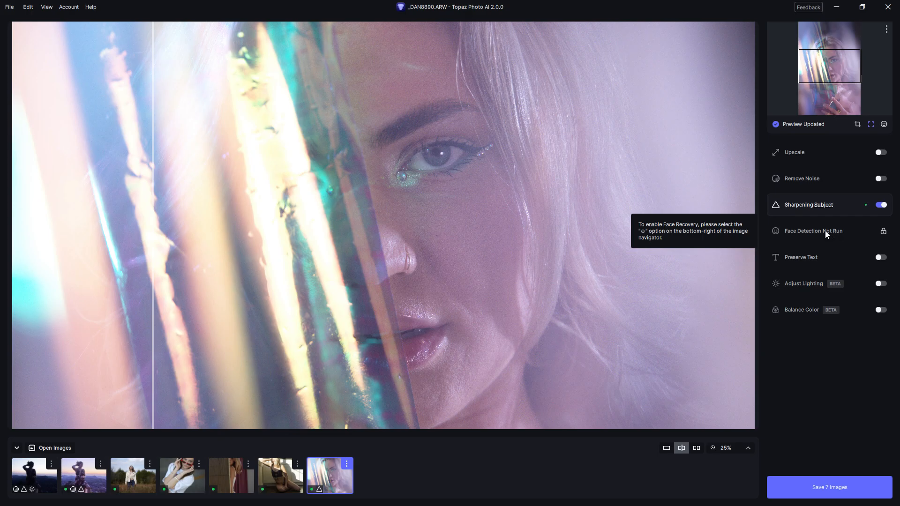
Open the Autopilot preferences from the current image and set the default subject type to None.
click(346, 464)
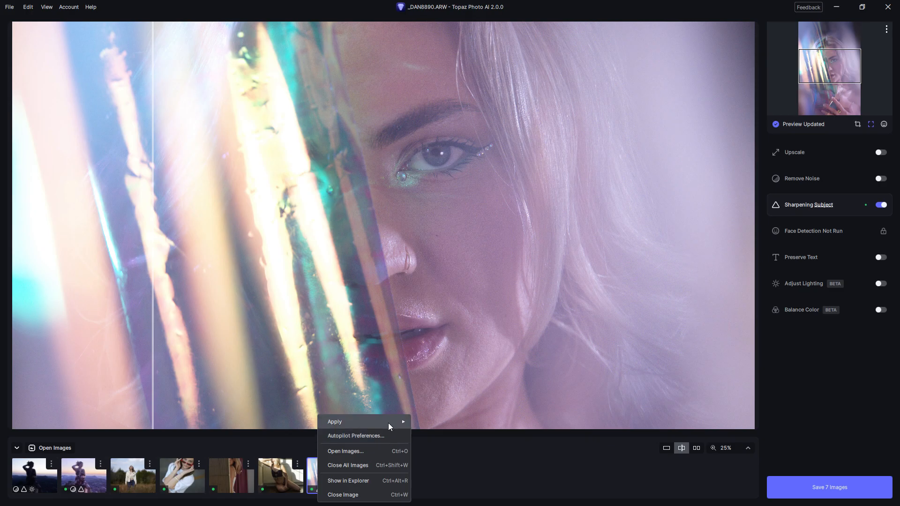
mouse_move(388, 422)
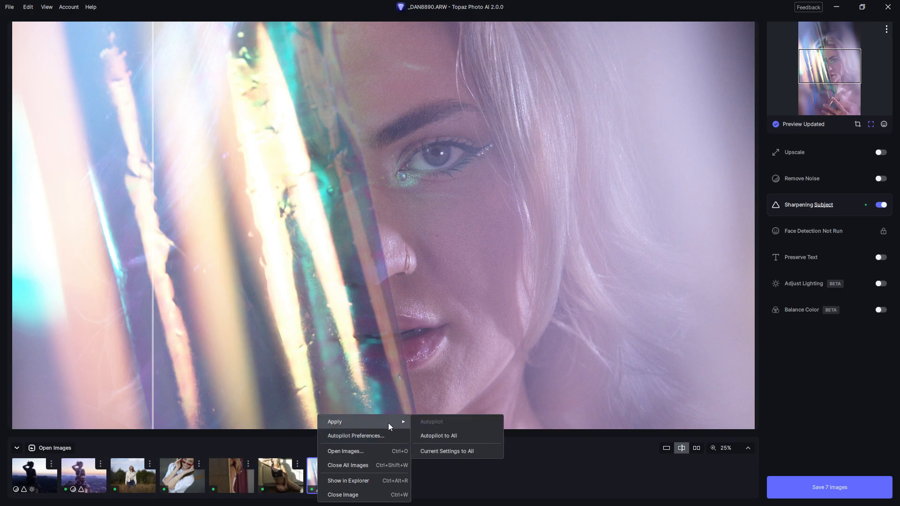
click(385, 434)
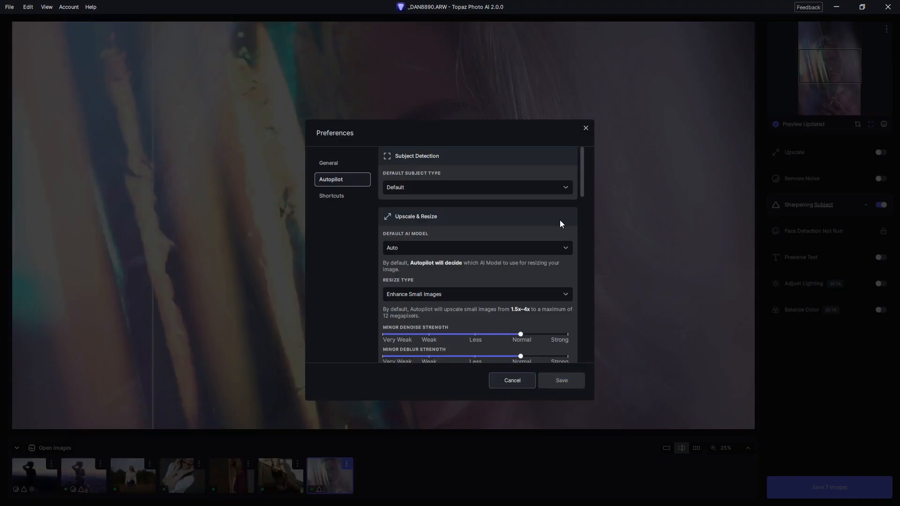
mouse_move(579, 197)
mouse_down()
mouse_move(581, 207)
mouse_move(580, 184)
mouse_up()
click(558, 187)
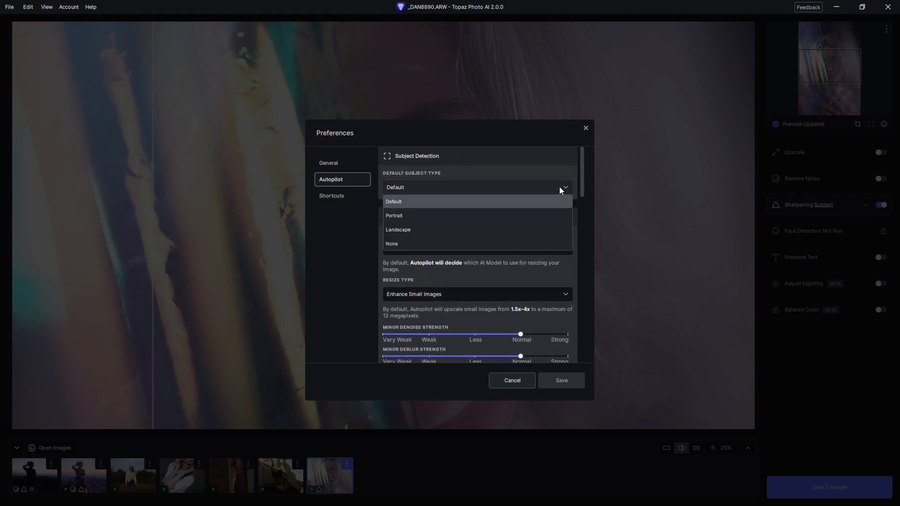
click(560, 187)
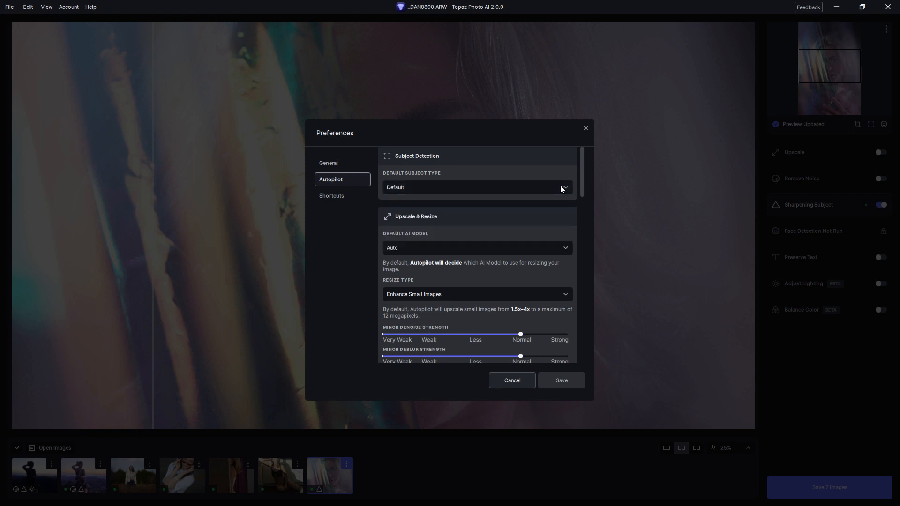
click(559, 183)
click(534, 244)
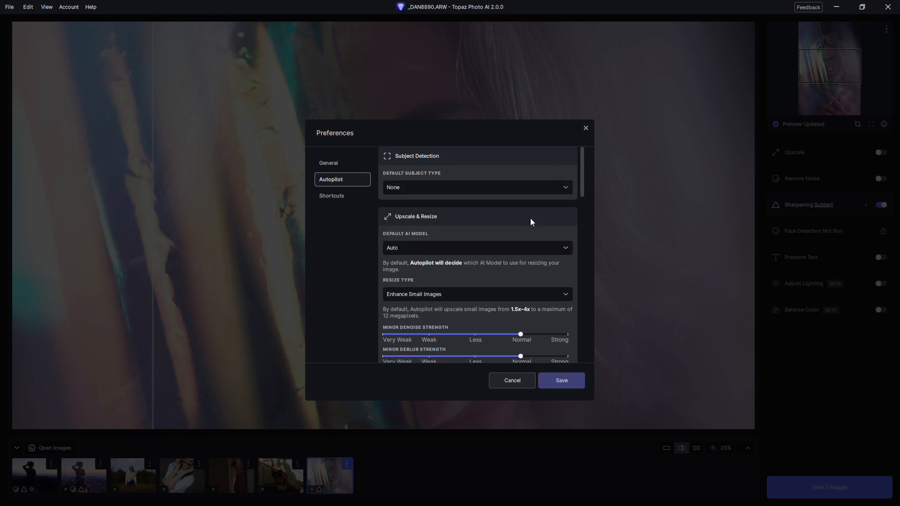
Keep the default upscaling AI model on Auto, review the Remove Noise settings, and save the Autopilot preferences.
click(555, 248)
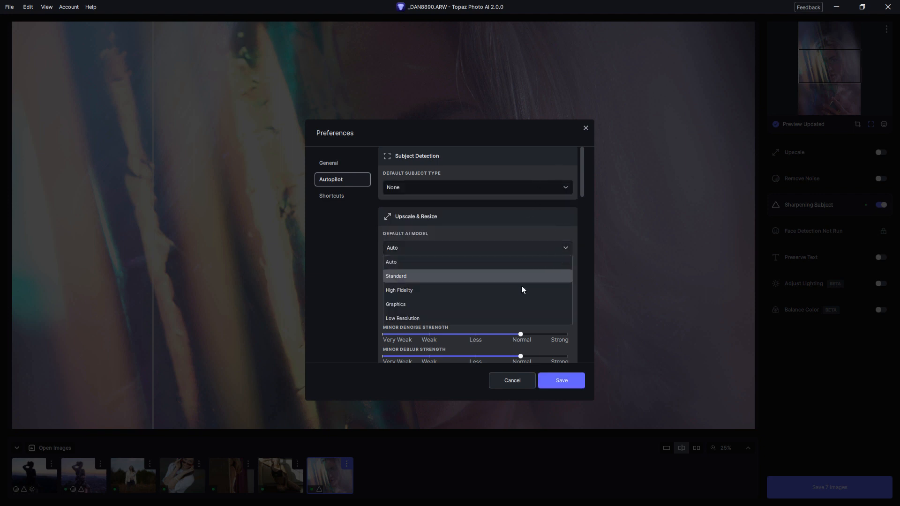
click(557, 261)
scroll(581, 187, down, 3)
scroll(579, 184, up, 3)
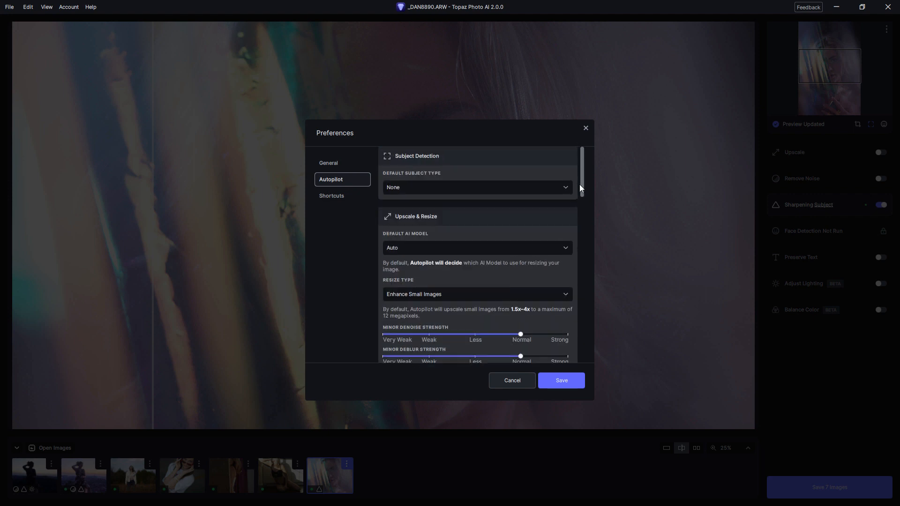
scroll(579, 184, down, 3)
scroll(580, 215, down, 2)
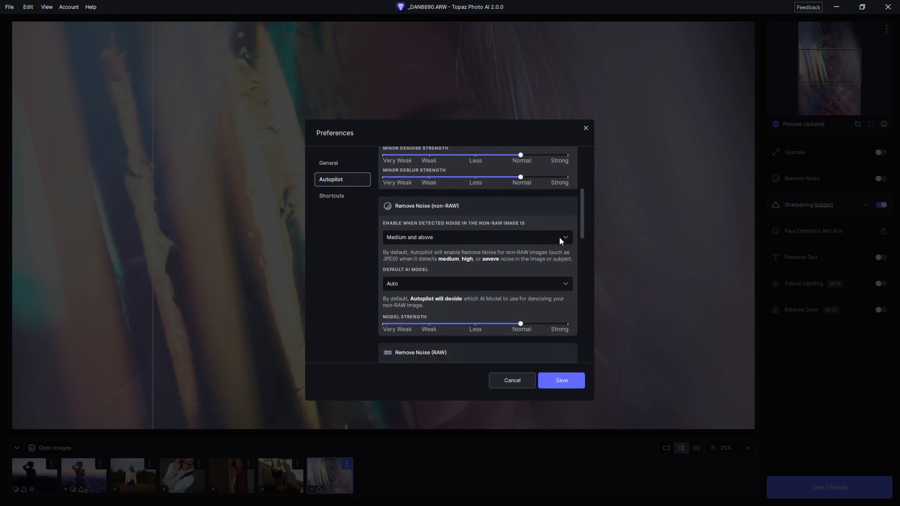
click(561, 238)
scroll(581, 235, down, 2)
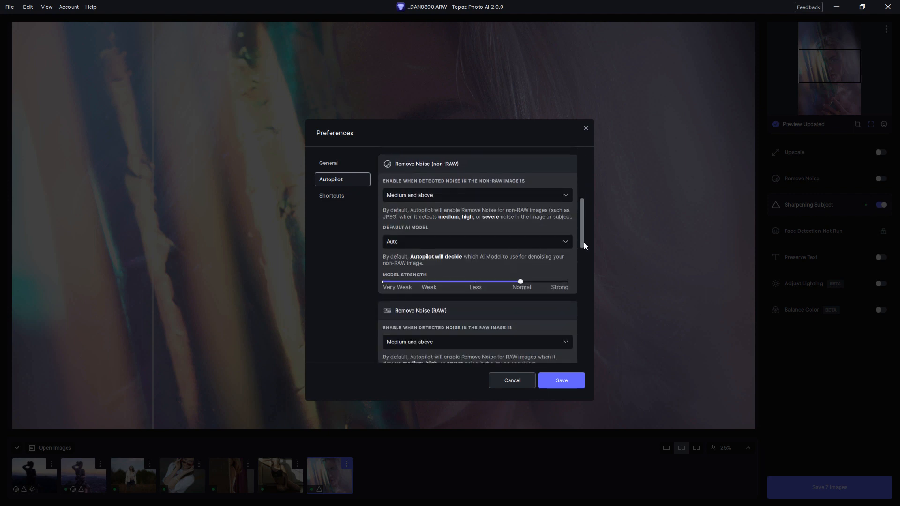
click(545, 383)
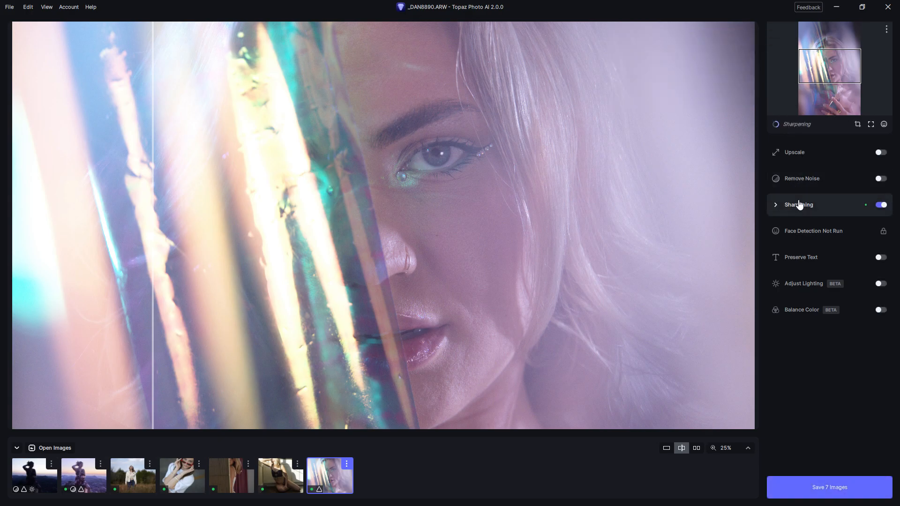
Open the sharpening subject selection for _DAN8890.ARW, detect a Portrait subject, and try a small AI Brush addition beside the hair.
click(779, 205)
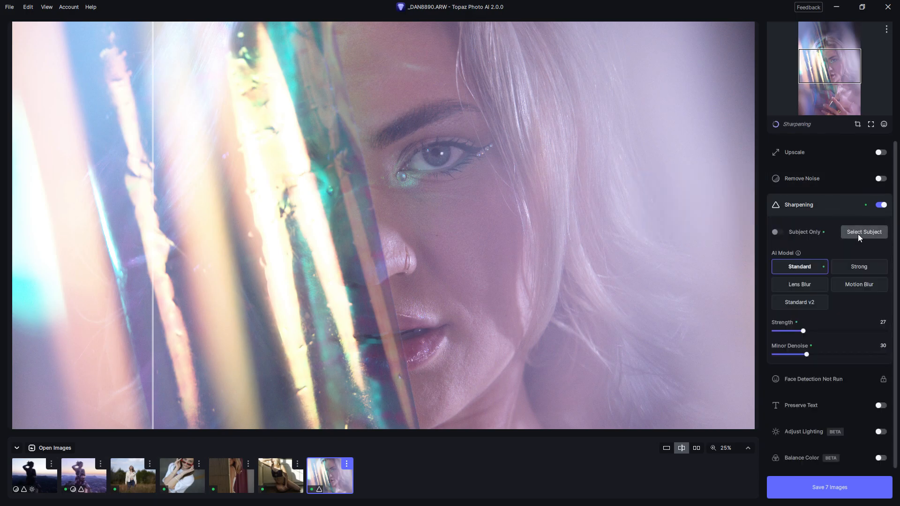
click(796, 231)
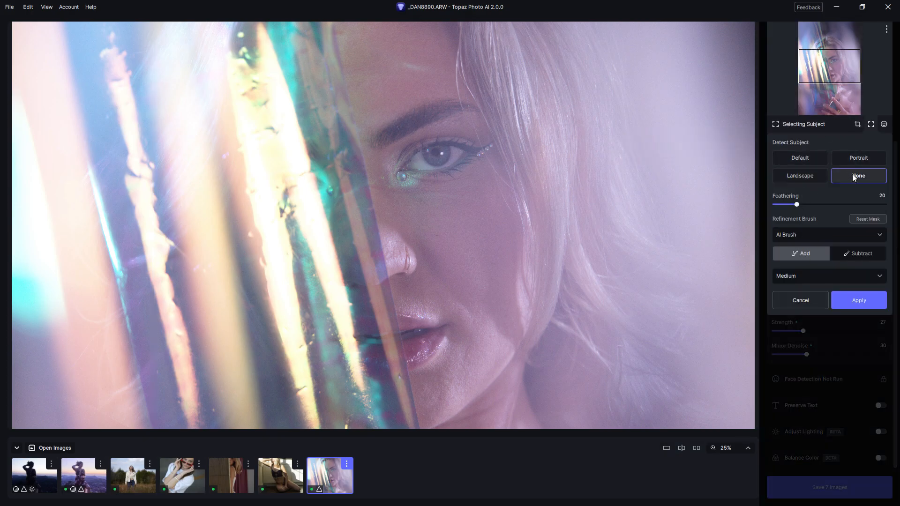
click(862, 162)
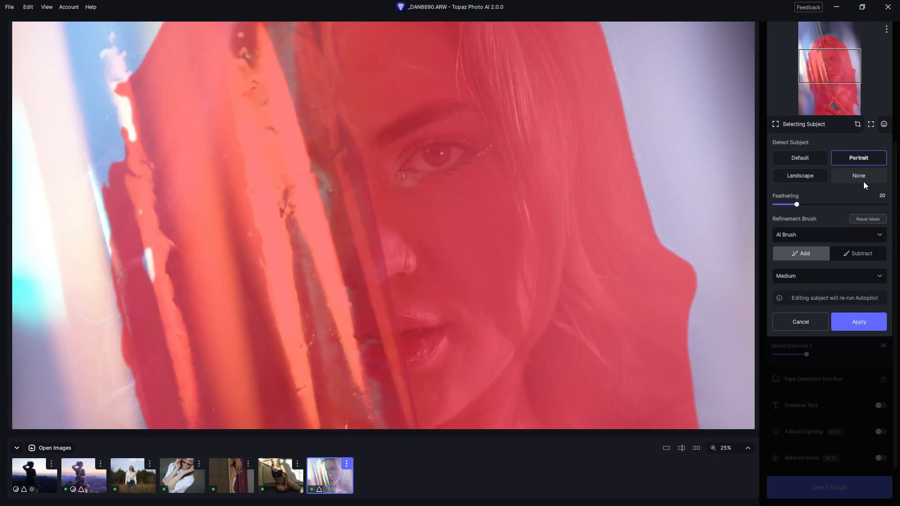
drag(721, 261, 721, 261)
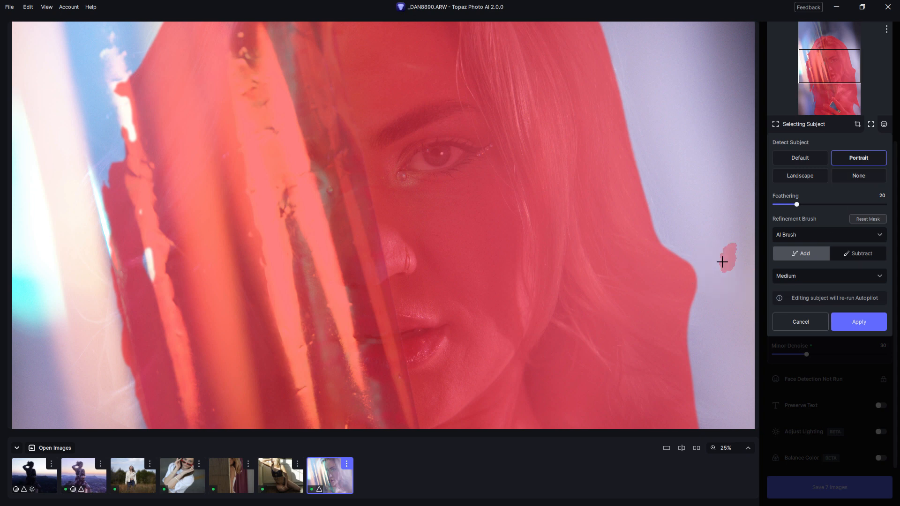
click(738, 451)
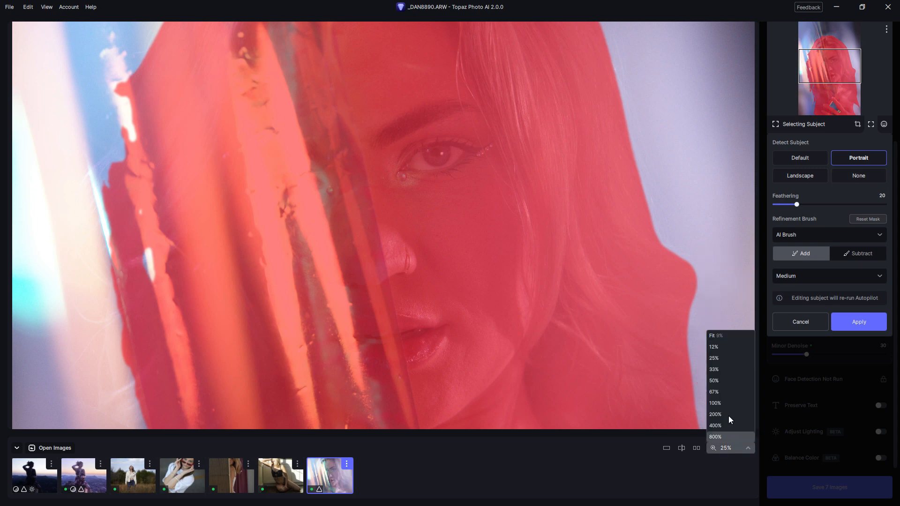
click(729, 335)
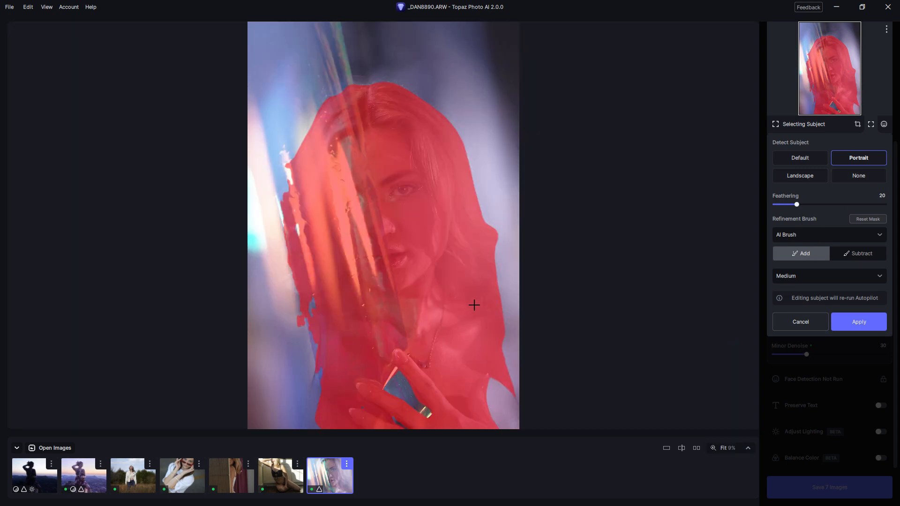
Subtract patches of the iridescent foil over the woman's face and hair from the subject mask with the Medium and Large AI Brush.
click(837, 254)
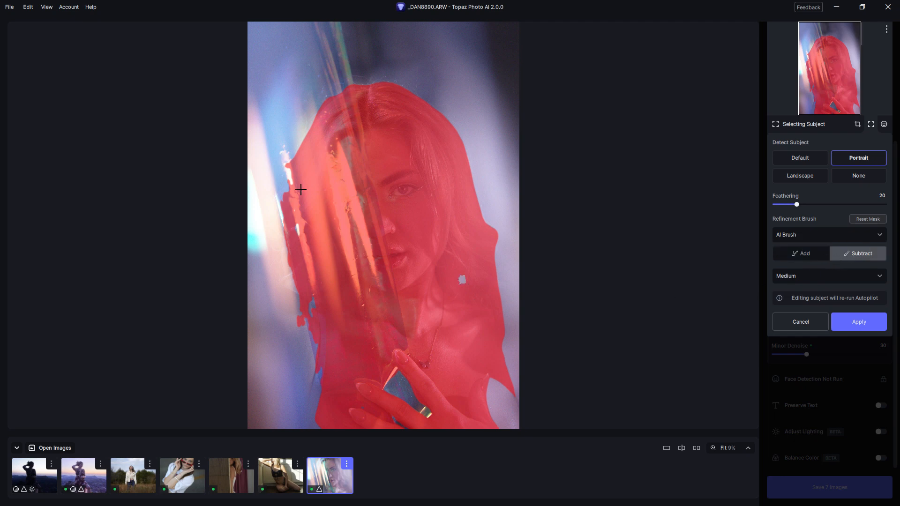
mouse_move(289, 161)
mouse_down()
mouse_move(302, 203)
mouse_move(310, 143)
mouse_move(324, 195)
mouse_move(315, 142)
mouse_move(324, 104)
mouse_move(386, 368)
mouse_move(377, 367)
mouse_move(383, 380)
mouse_move(336, 371)
mouse_move(311, 406)
mouse_up()
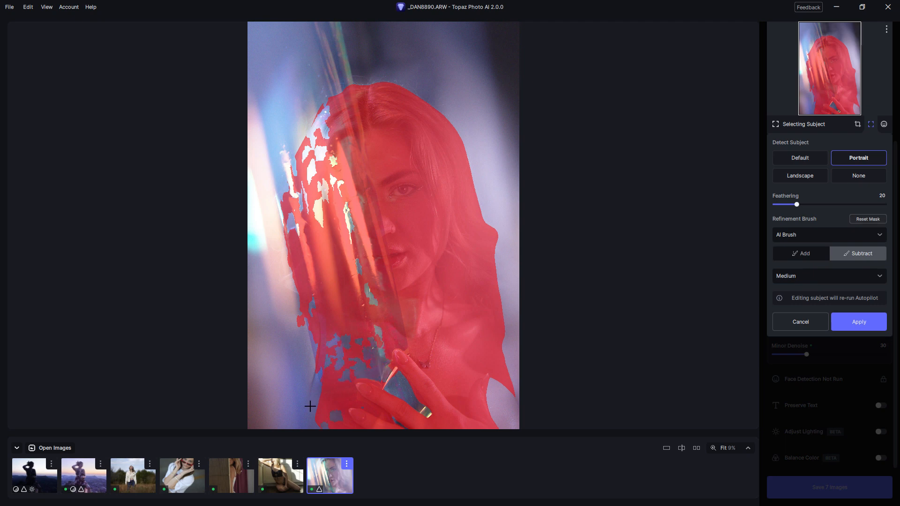
mouse_move(344, 258)
mouse_down()
mouse_move(331, 285)
mouse_move(309, 263)
mouse_move(316, 227)
mouse_move(338, 310)
mouse_move(330, 276)
mouse_move(334, 286)
mouse_move(347, 284)
mouse_move(331, 193)
mouse_move(346, 279)
mouse_up()
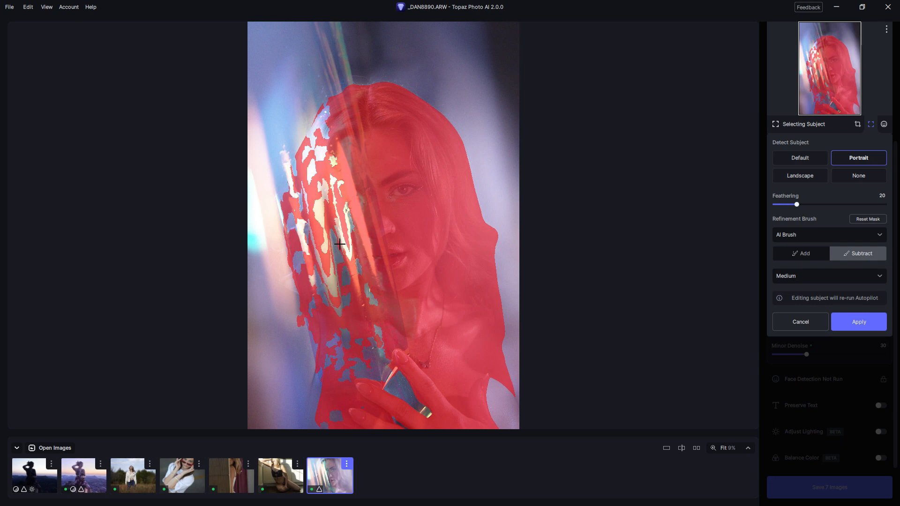
key(bracketright)
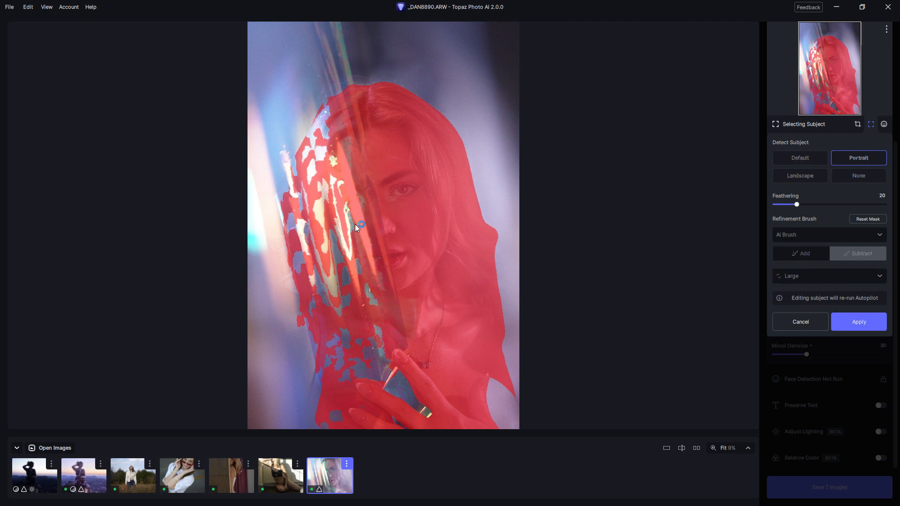
mouse_move(360, 232)
mouse_down()
mouse_move(366, 258)
mouse_move(340, 165)
mouse_move(347, 176)
mouse_move(319, 171)
mouse_move(329, 162)
mouse_move(313, 193)
mouse_move(318, 209)
mouse_move(343, 207)
mouse_up()
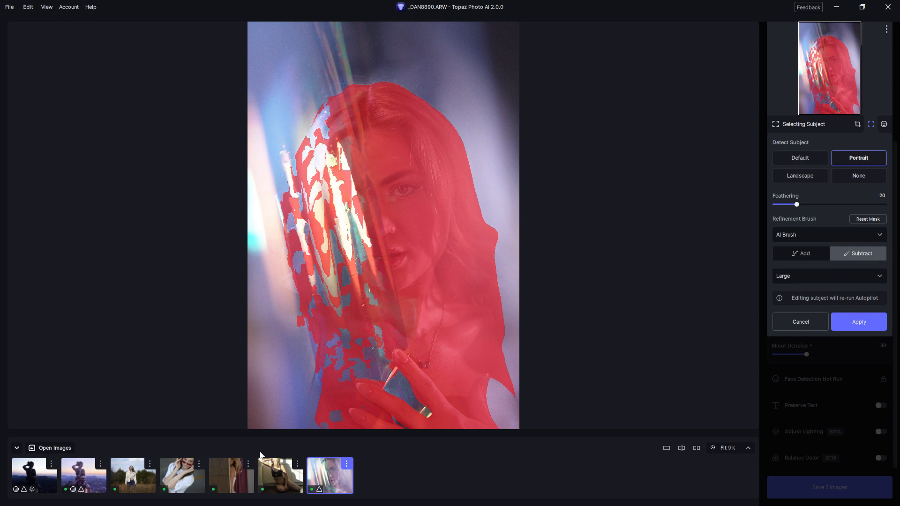
Subtract the remaining foil area from the subject mask with a 680 px Regular Brush and apply the mask.
click(852, 239)
click(850, 260)
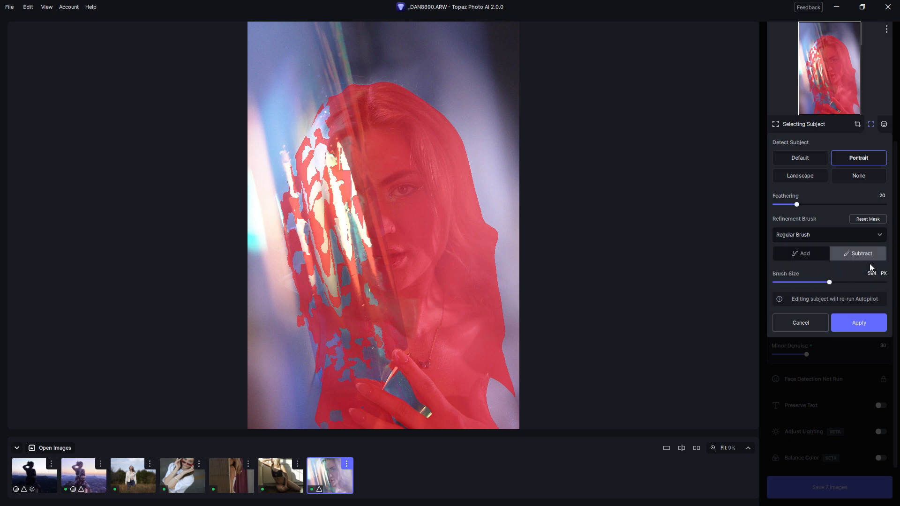
key(])
mouse_move(332, 273)
mouse_down()
mouse_move(293, 152)
mouse_move(295, 247)
mouse_move(294, 238)
mouse_move(339, 382)
mouse_move(324, 419)
mouse_move(301, 305)
mouse_move(324, 346)
mouse_move(334, 288)
mouse_move(366, 357)
mouse_move(351, 277)
mouse_move(359, 281)
mouse_move(312, 116)
mouse_move(319, 98)
mouse_move(330, 154)
mouse_move(328, 92)
mouse_move(384, 336)
mouse_move(364, 374)
mouse_move(354, 370)
mouse_move(316, 427)
mouse_up()
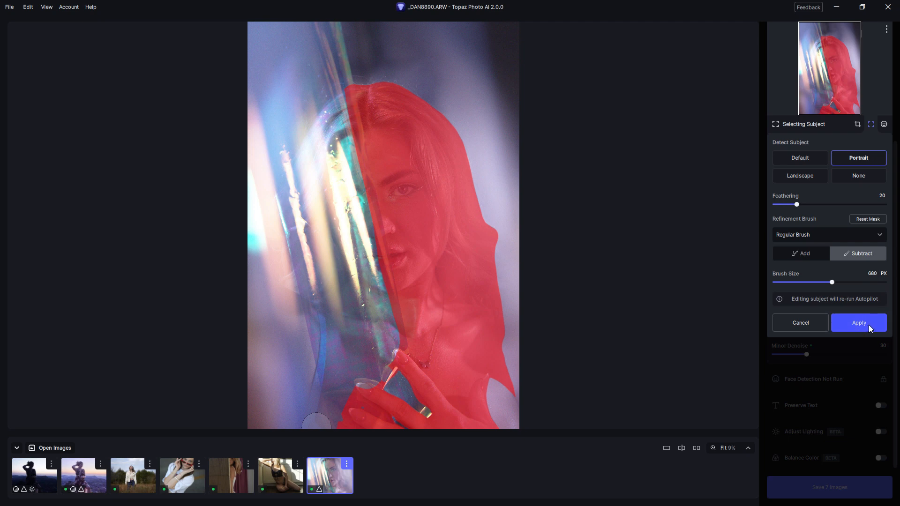
click(853, 327)
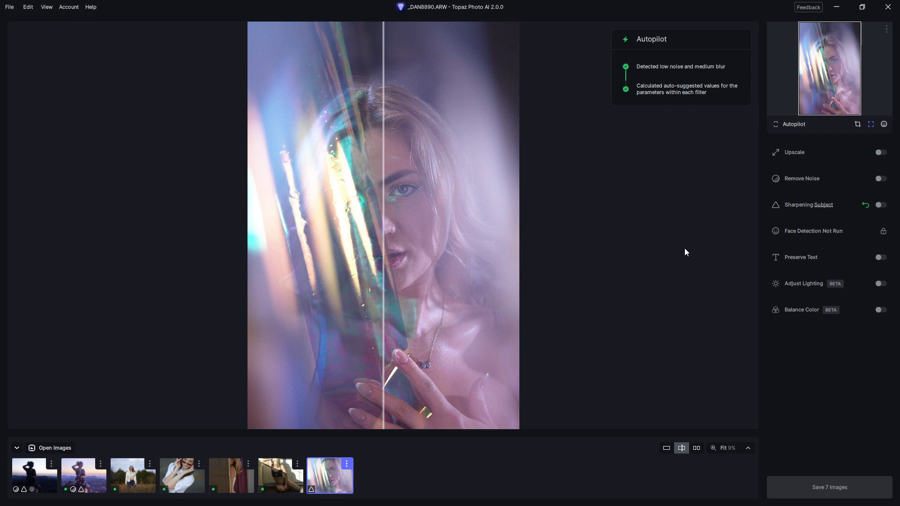
Switch the subject sharpening to the Standard v2 model, compare the face at Strength 60, and set Strength to 36.
click(735, 439)
click(733, 357)
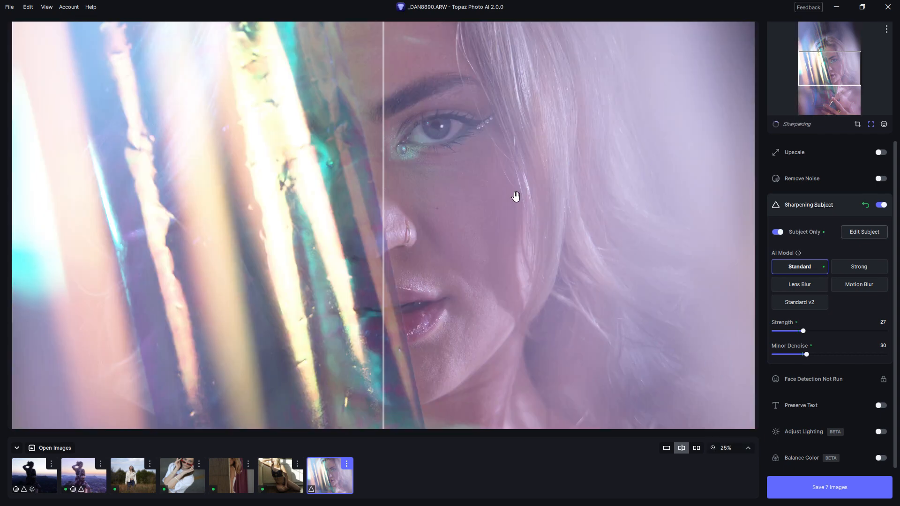
drag(387, 205, 534, 225)
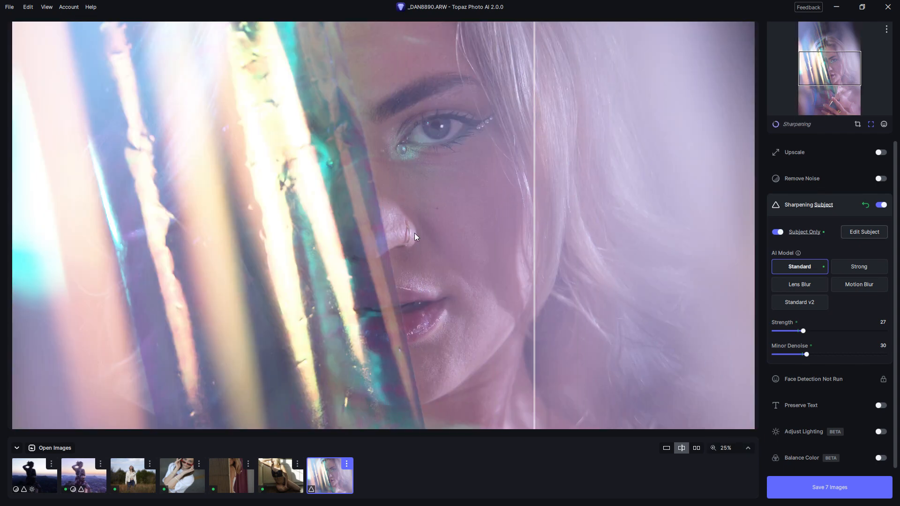
drag(414, 237, 360, 215)
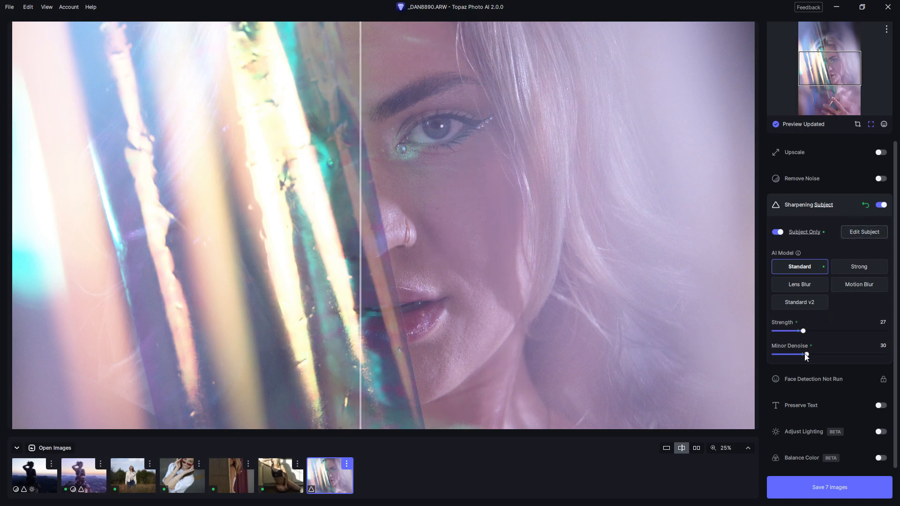
mouse_move(797, 253)
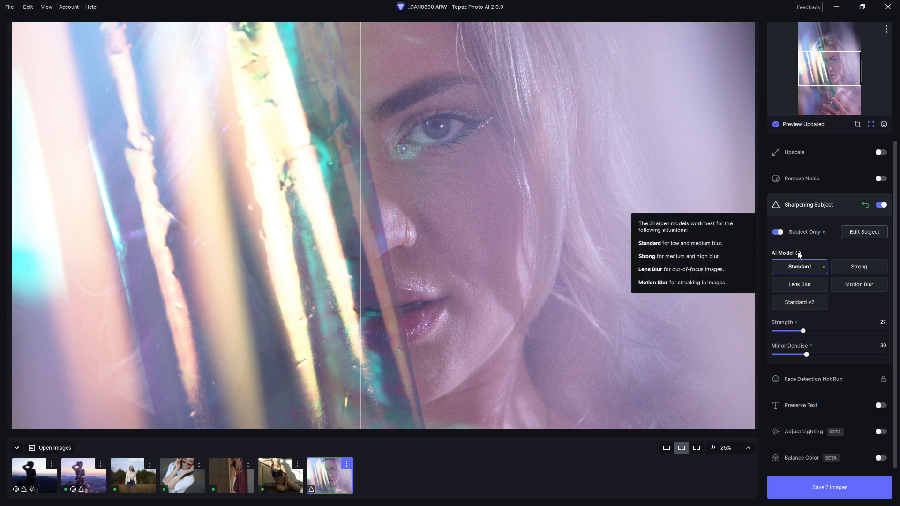
click(802, 304)
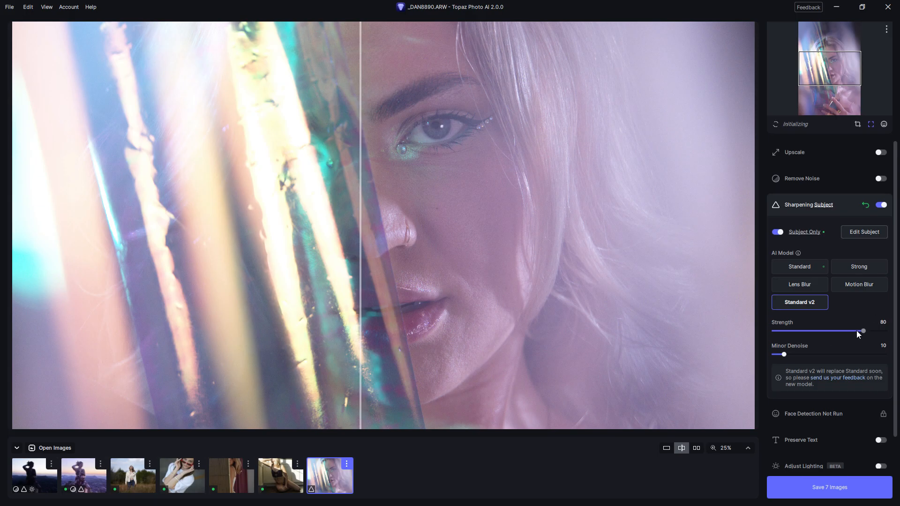
drag(839, 347, 840, 347)
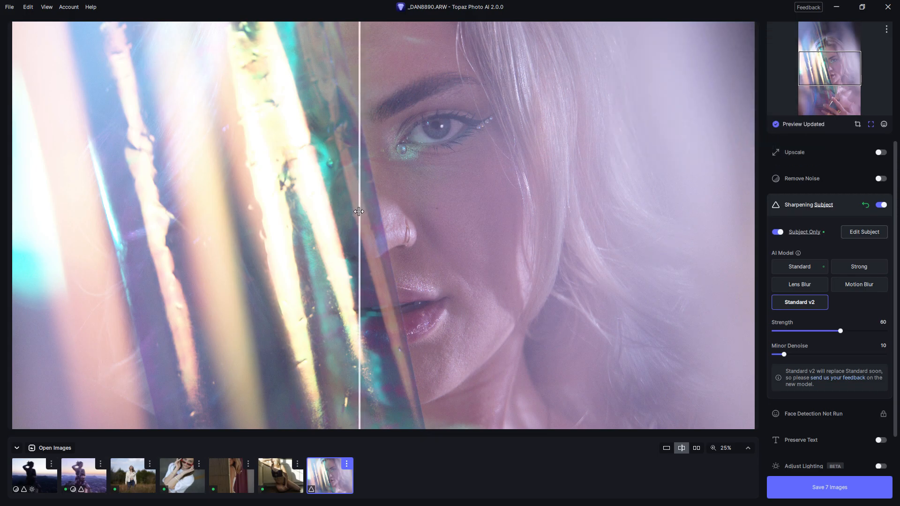
drag(361, 208, 301, 390)
click(813, 333)
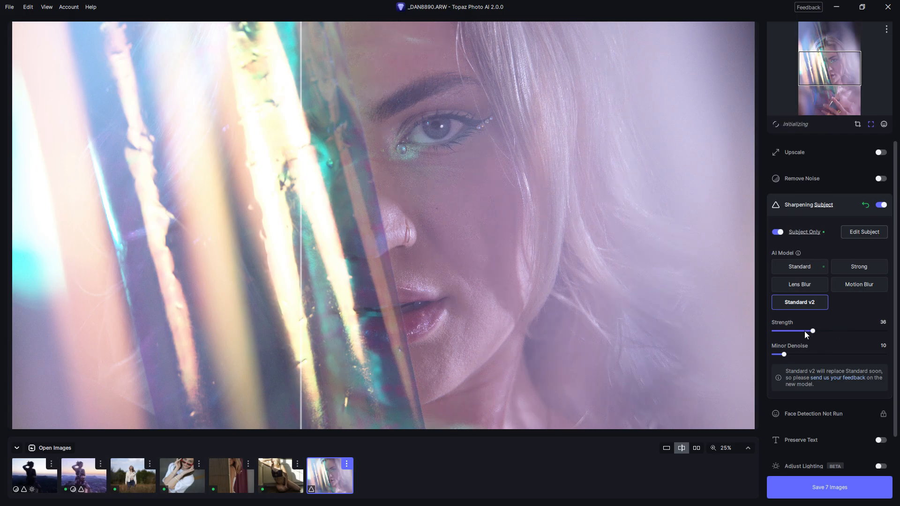
Load _DAN7316.ARW for an Autopilot preview and review the Apply options offered for the images.
click(287, 482)
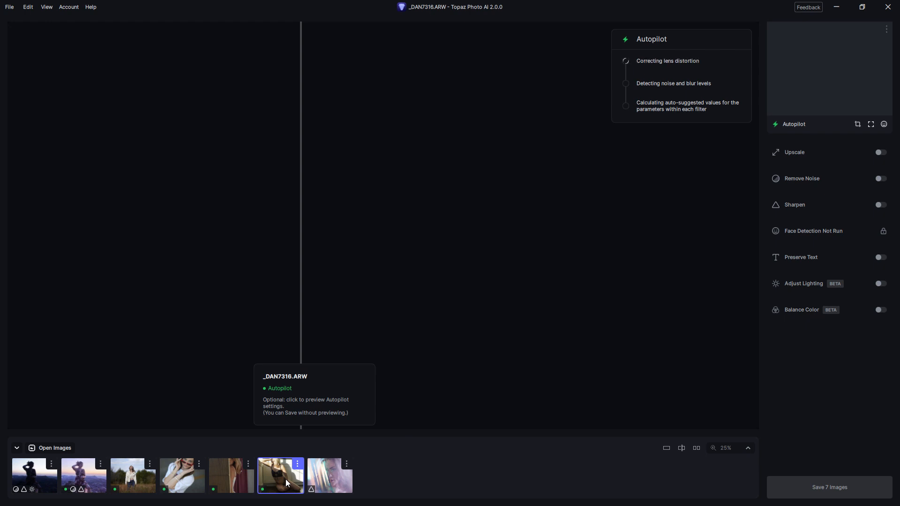
click(347, 464)
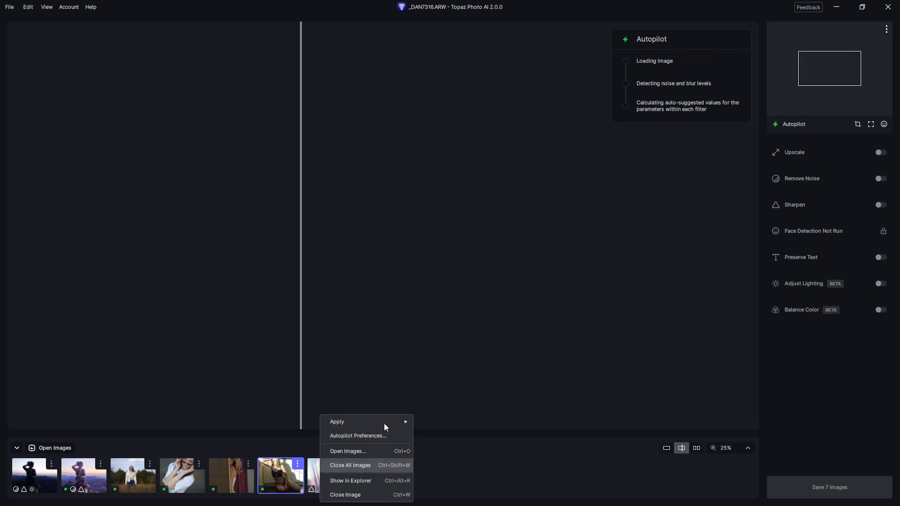
mouse_move(392, 425)
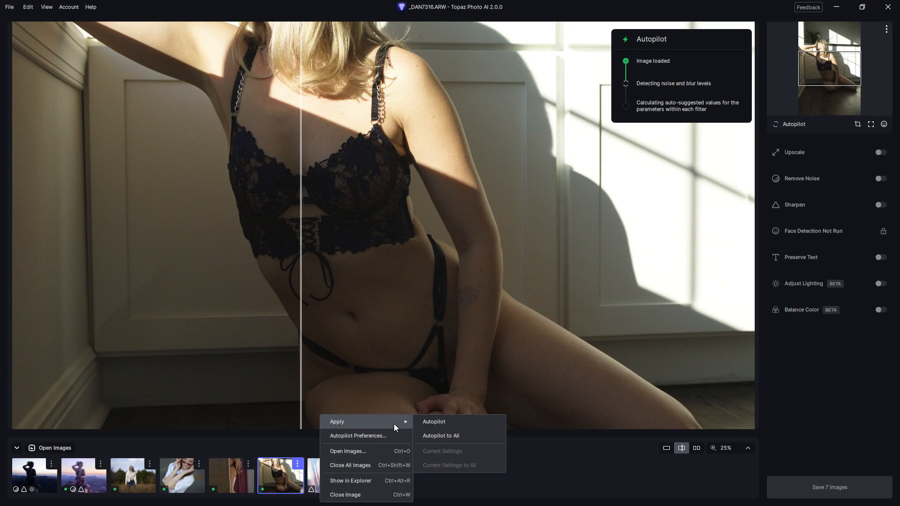
click(299, 448)
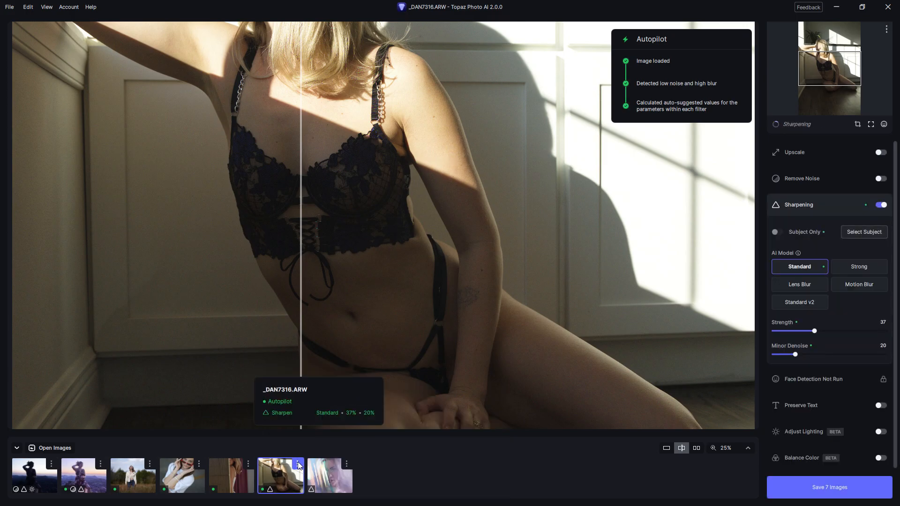
click(300, 465)
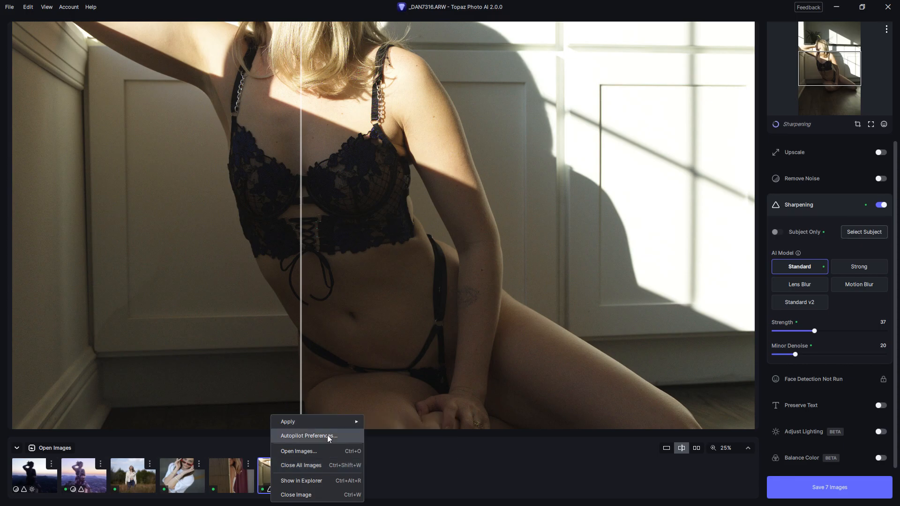
mouse_move(329, 422)
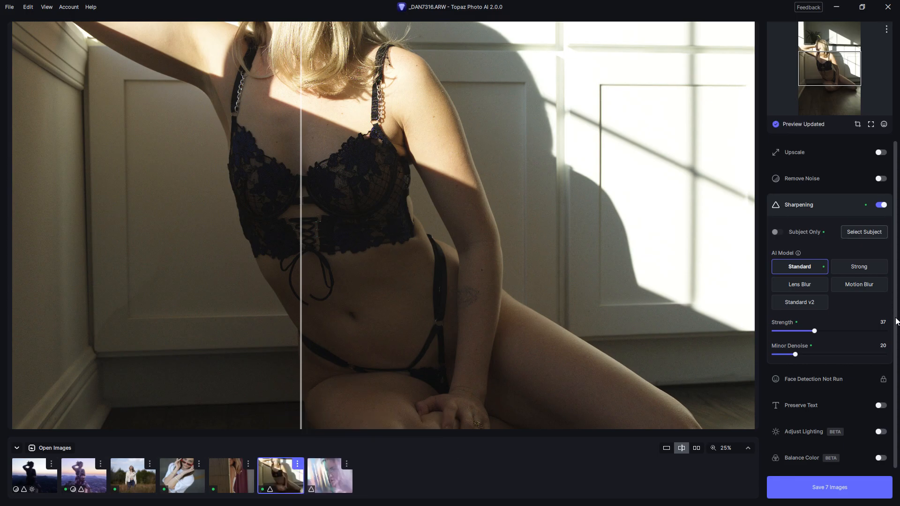
Turn on Adjust Lighting for _DAN7316.ARW, set its Adjustment to 42, and inspect the face and upper body at 25%.
click(880, 433)
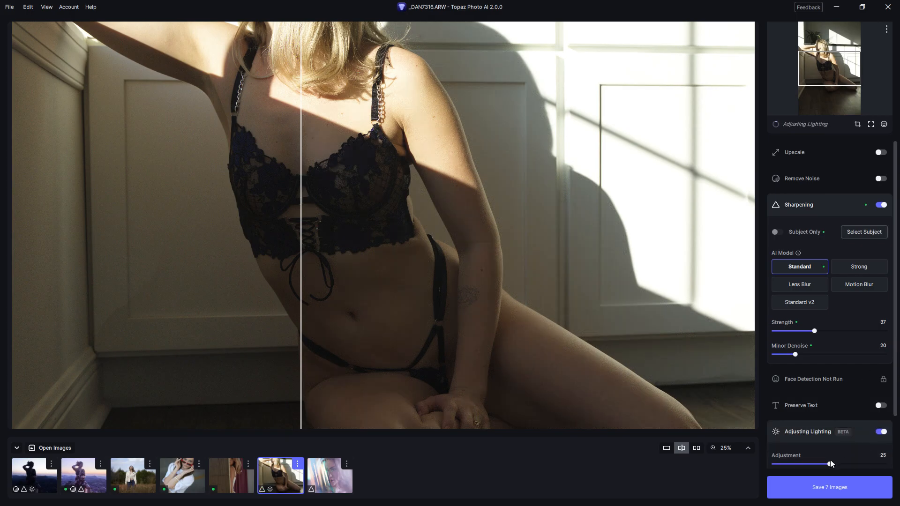
drag(840, 465, 847, 464)
click(739, 448)
click(733, 347)
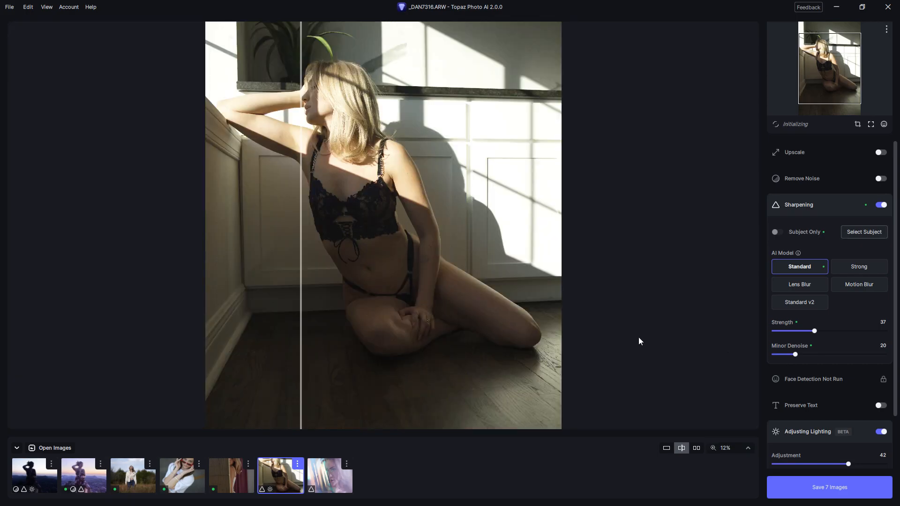
click(743, 449)
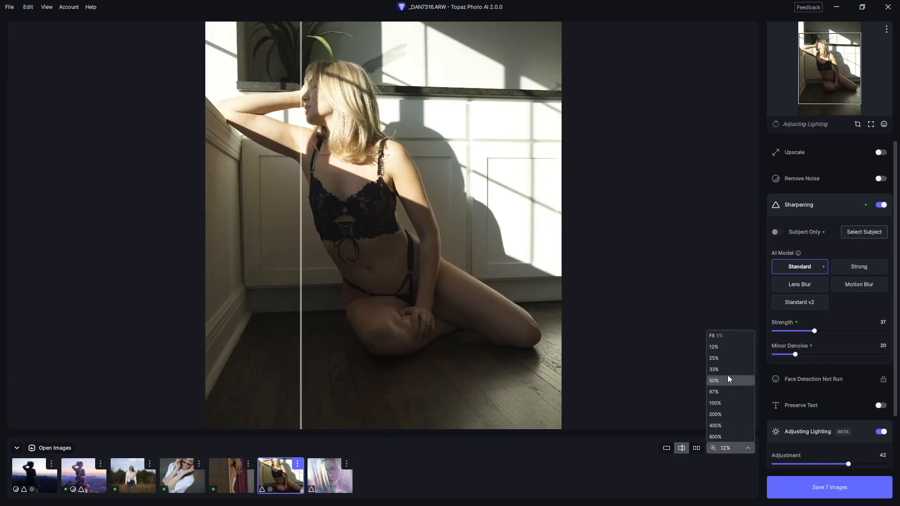
click(726, 357)
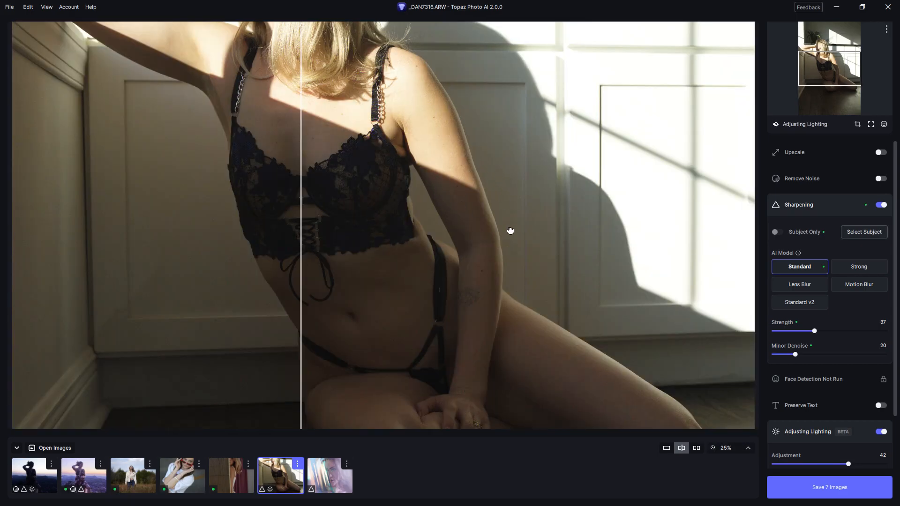
drag(508, 231, 539, 390)
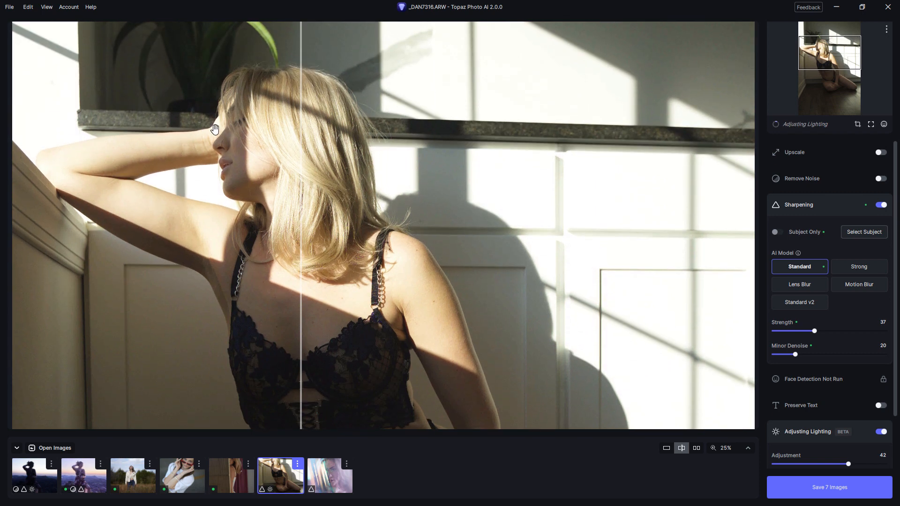
drag(403, 306, 396, 245)
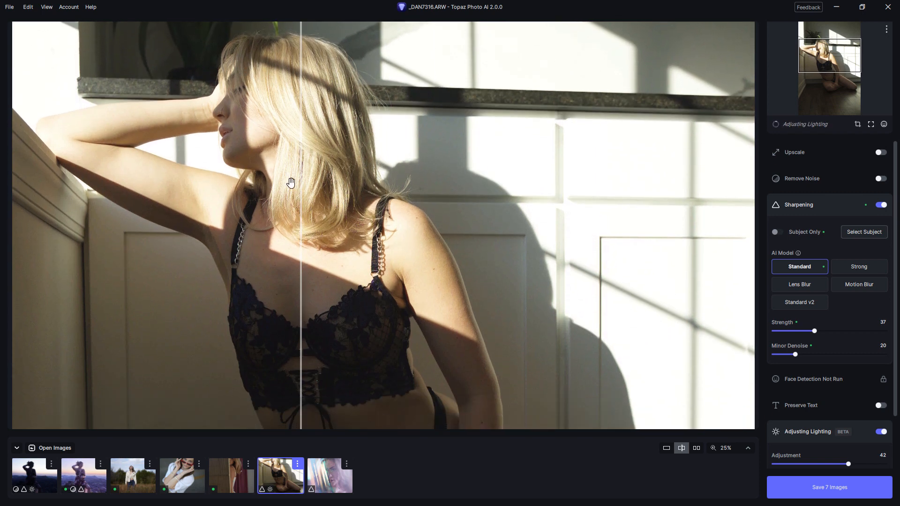
Set the sharpening Strength to 55 and turn on Remove Noise with RAW Normal v2 at Strength 14.
drag(821, 331, 833, 351)
click(861, 183)
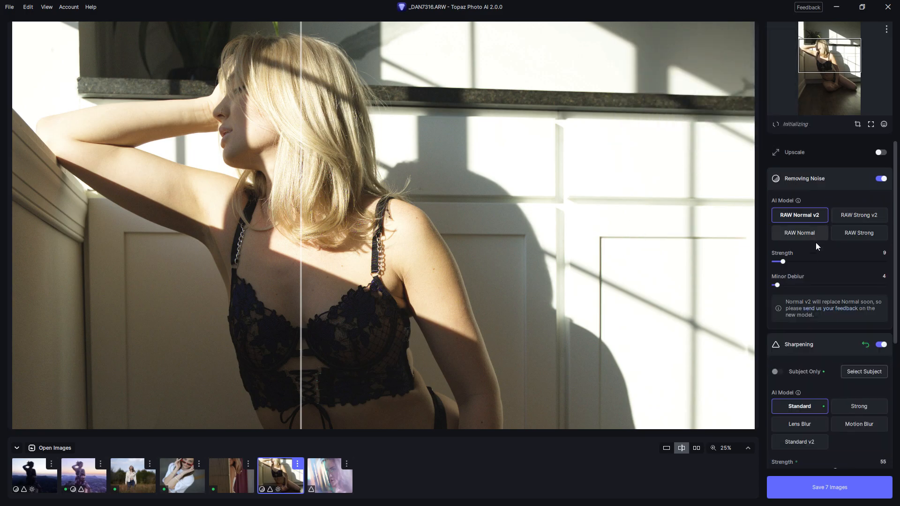
drag(785, 262, 788, 262)
mouse_move(796, 126)
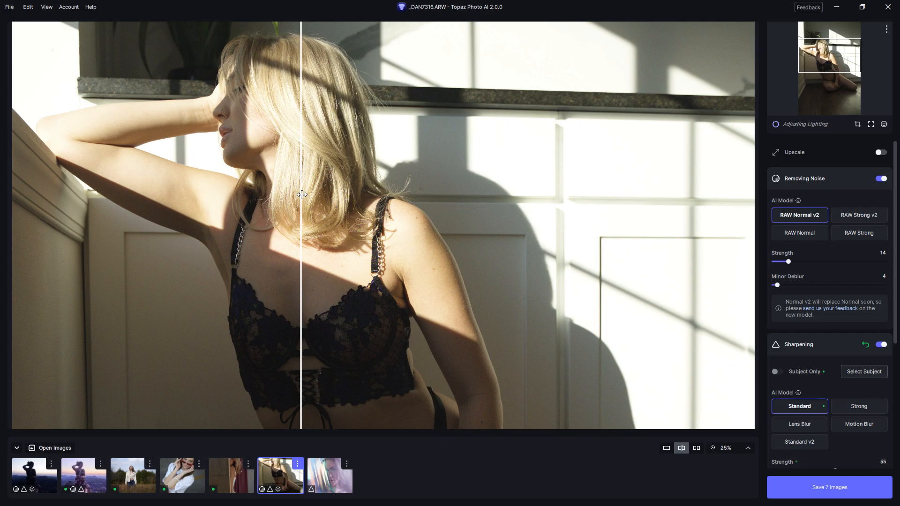
Compare the original and processed versions of _DAN7316.ARW across the upper body at 25% and the face and hair at 100%.
drag(303, 195, 354, 188)
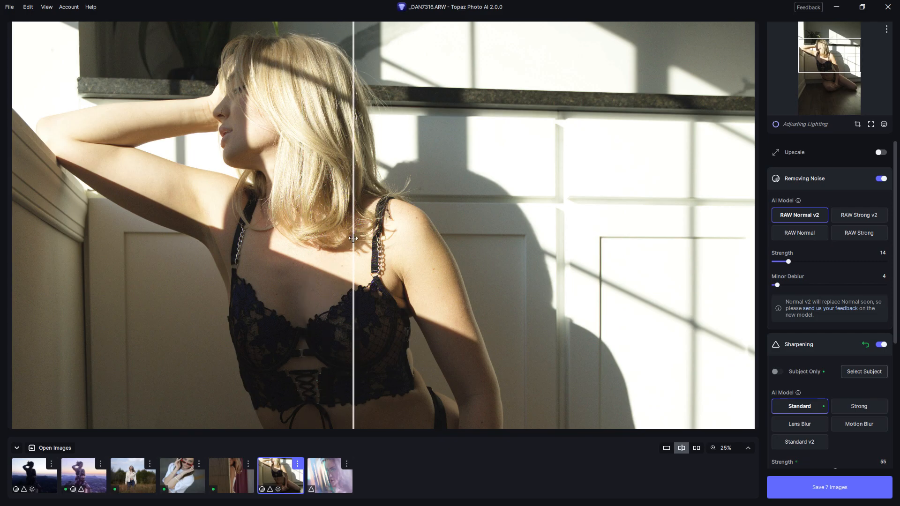
drag(354, 239, 173, 314)
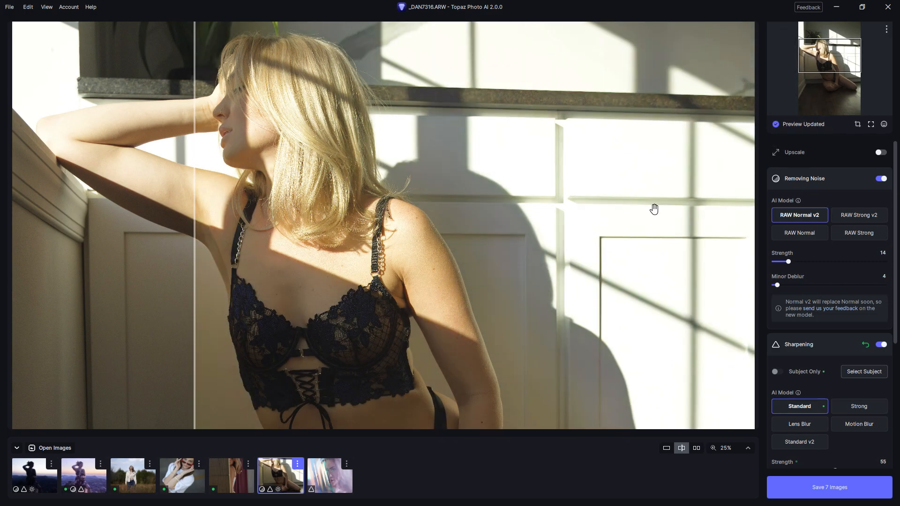
drag(194, 281, 122, 366)
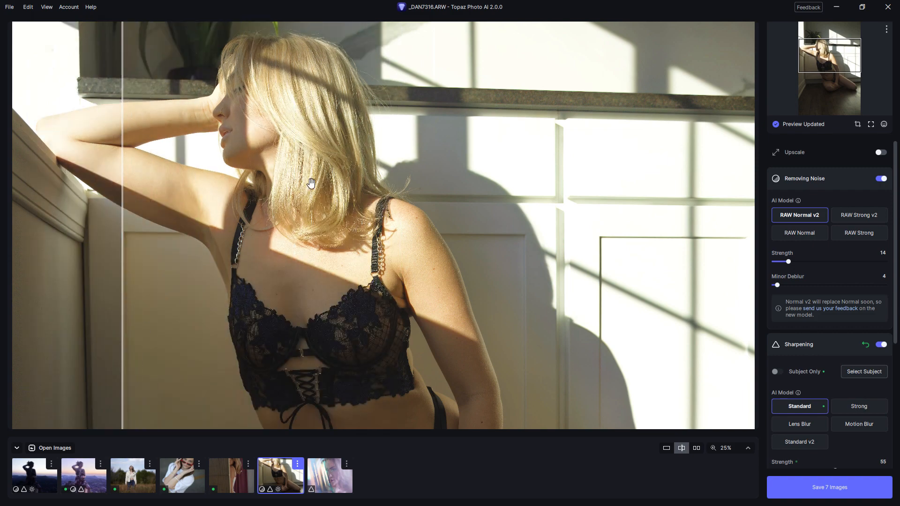
click(727, 450)
click(717, 402)
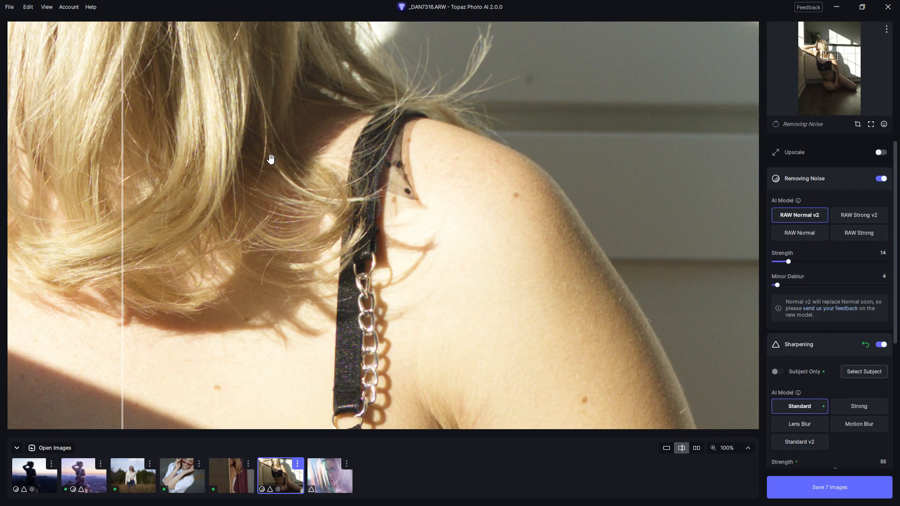
drag(354, 240, 594, 361)
drag(444, 141, 529, 312)
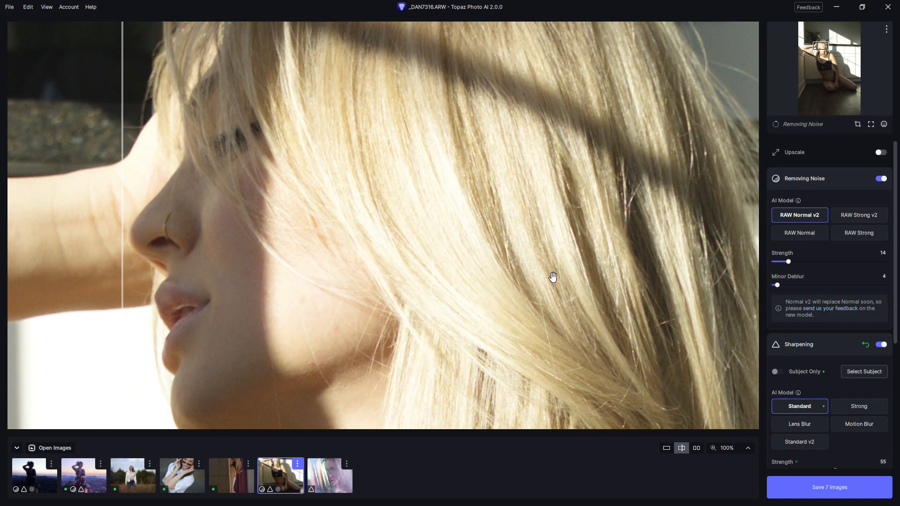
drag(701, 271, 675, 207)
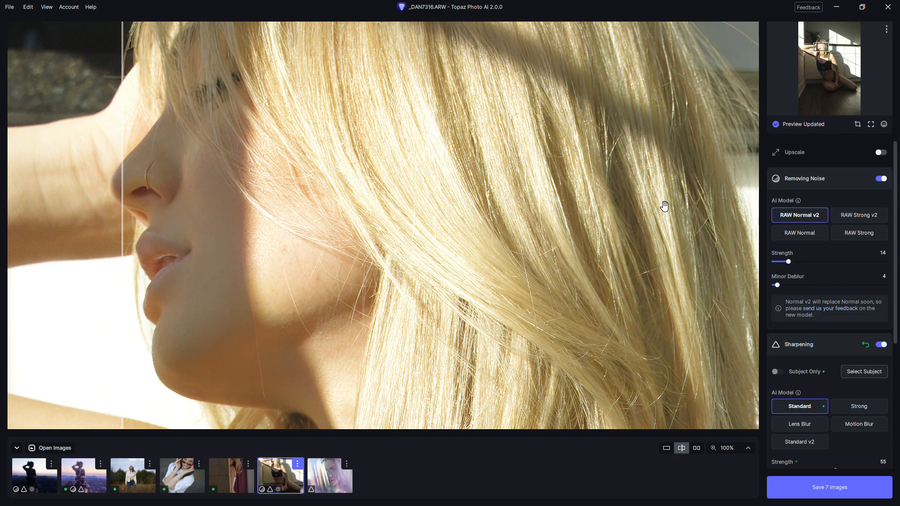
drag(120, 271, 162, 281)
drag(516, 208, 541, 287)
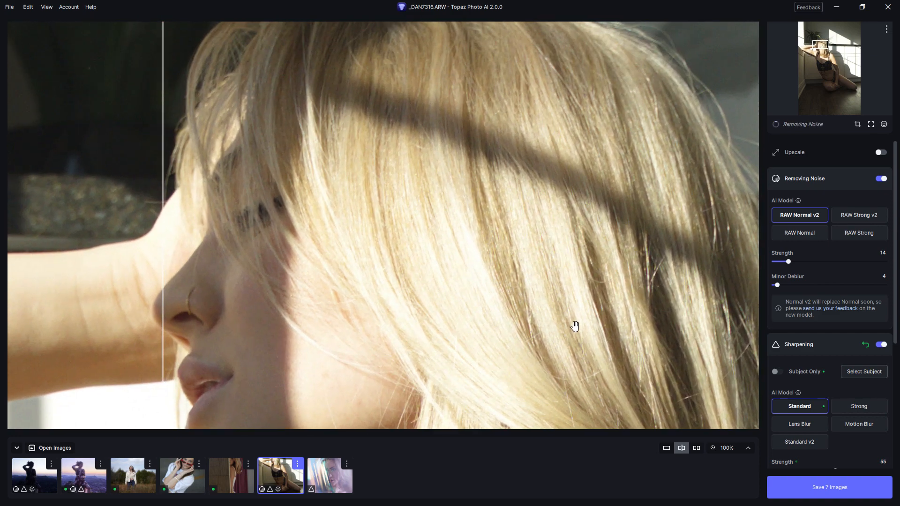
drag(162, 255, 302, 265)
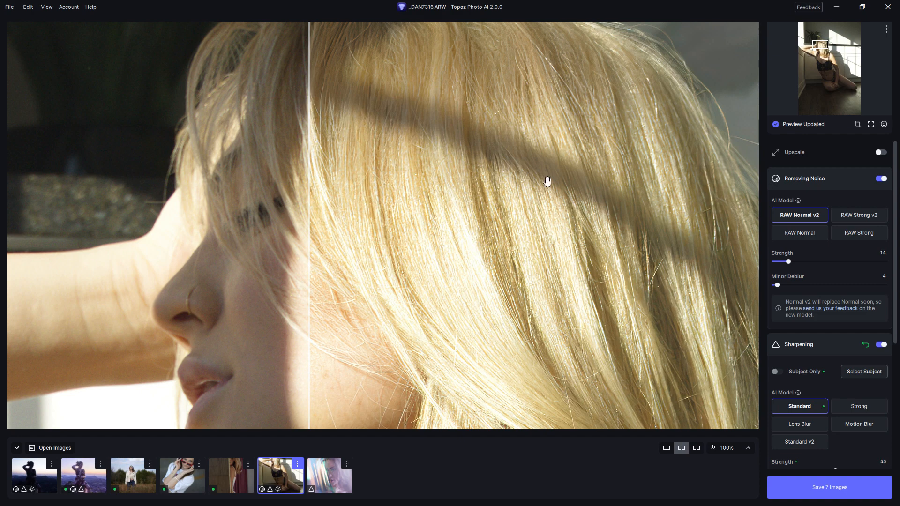
Switch the sharpening of _DAN7316.ARW to the Standard v2 model, set its Strength to 10, and compare the face and hair.
click(812, 438)
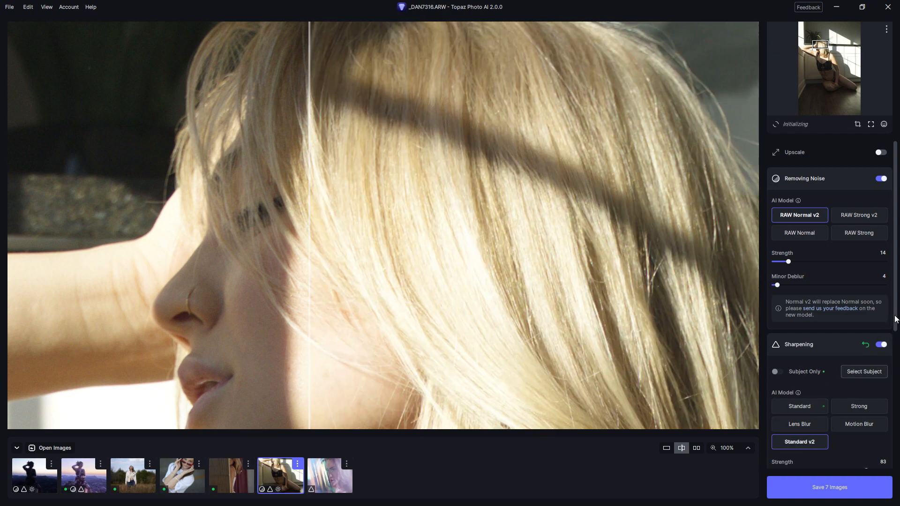
scroll(895, 343, down, 1)
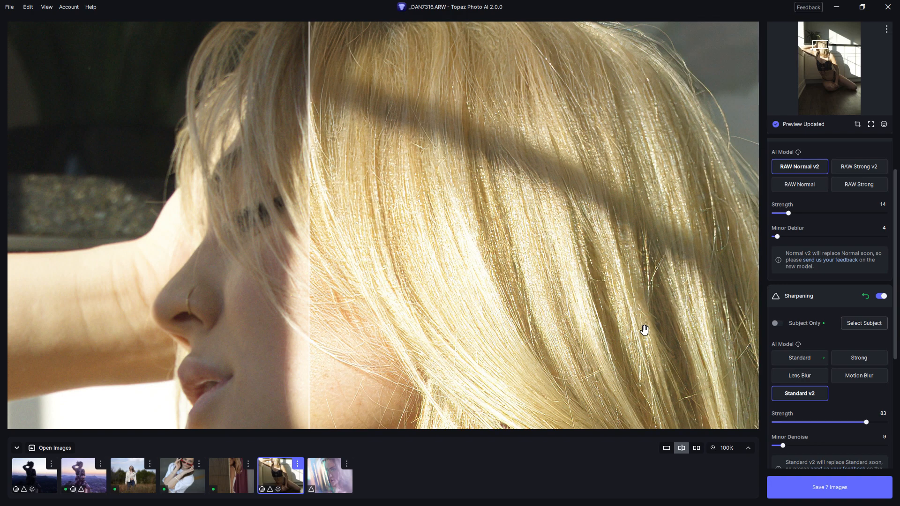
drag(310, 285, 55, 305)
drag(865, 422, 843, 422)
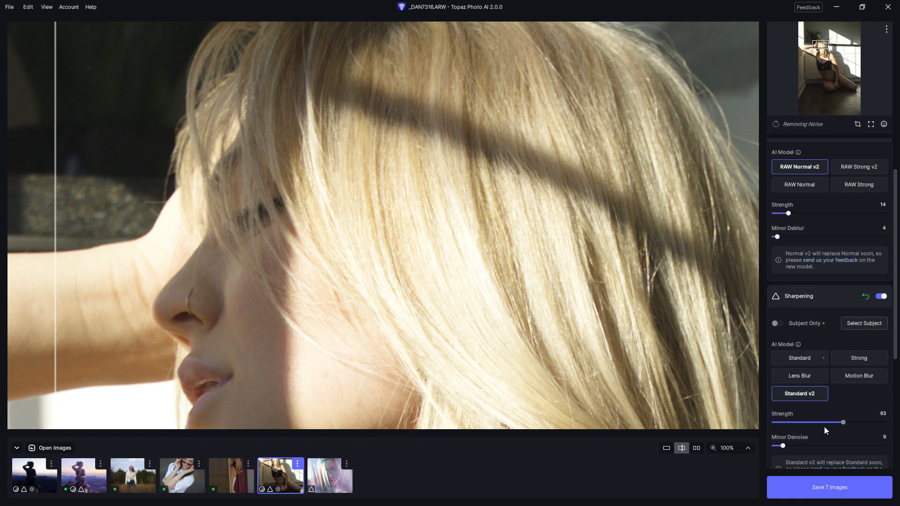
drag(791, 432, 783, 432)
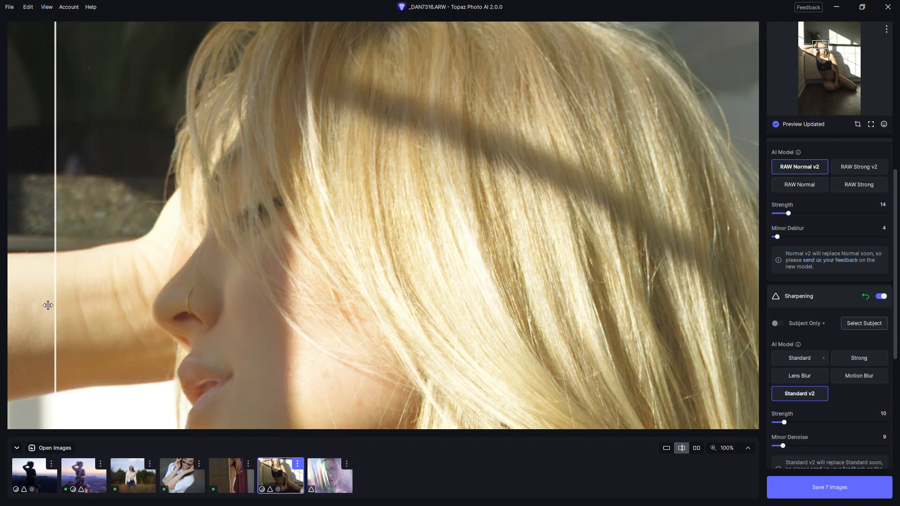
drag(54, 305, 520, 304)
drag(354, 363, 91, 355)
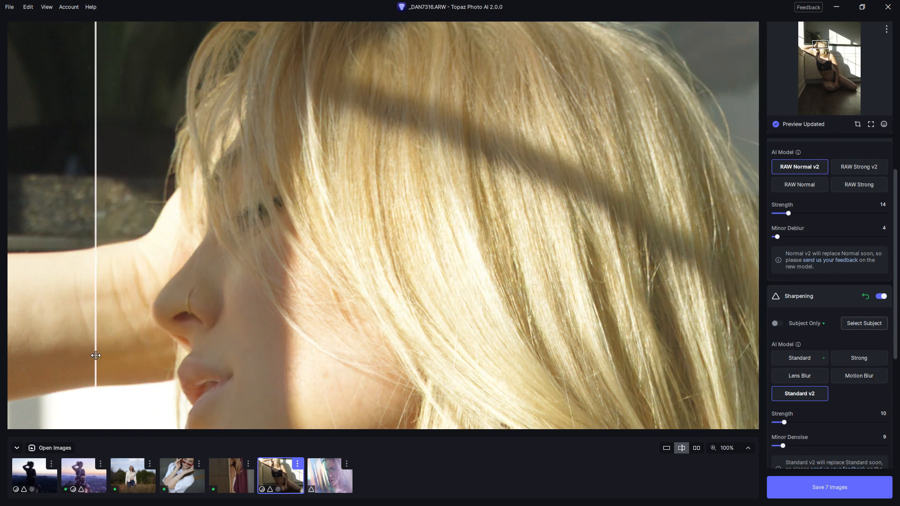
View the whole _DAN7316.ARW photo with the comparison divider clear of it, and collapse the Sharpening settings.
click(731, 447)
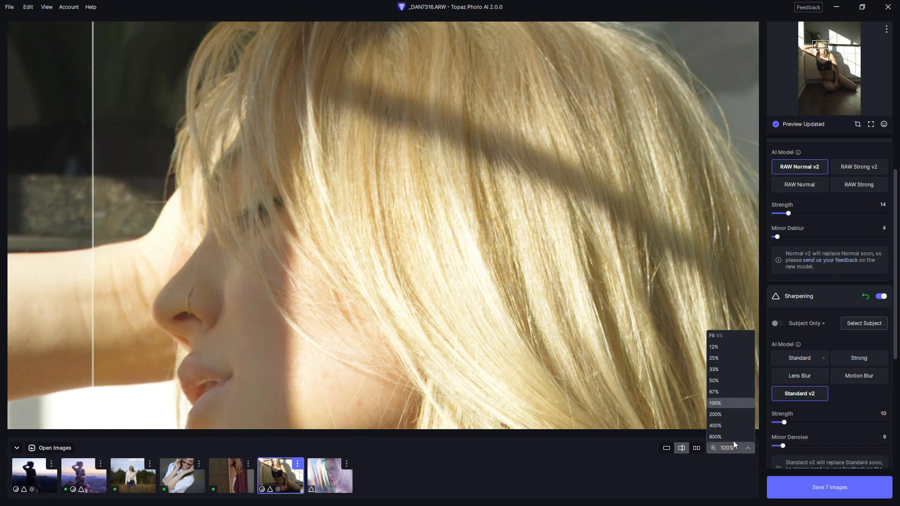
click(732, 335)
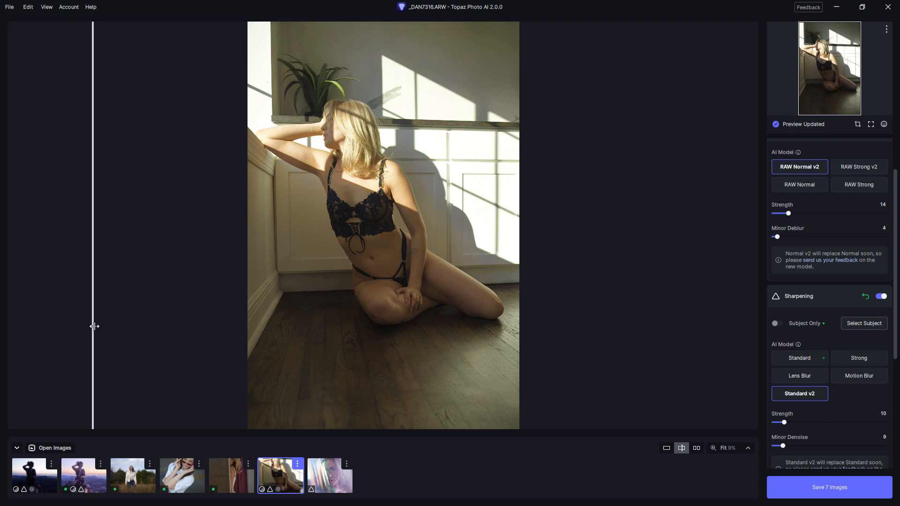
drag(93, 323, 190, 350)
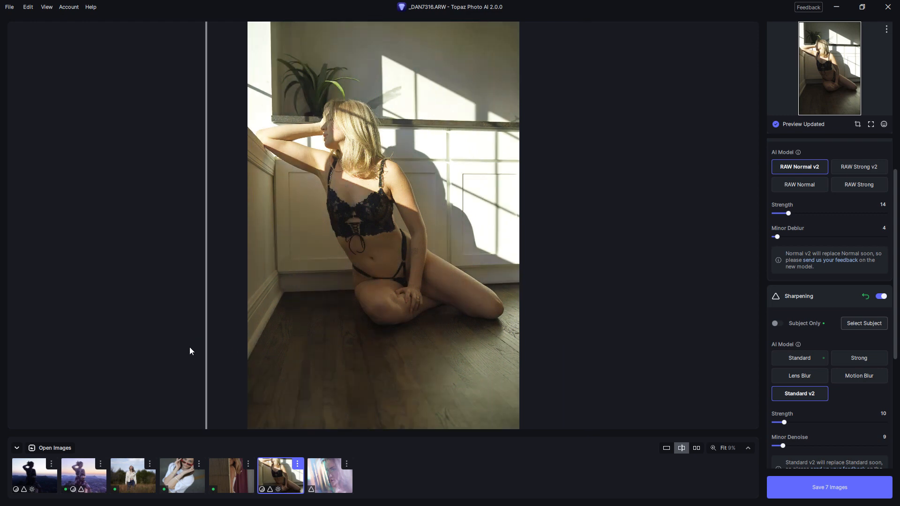
click(810, 294)
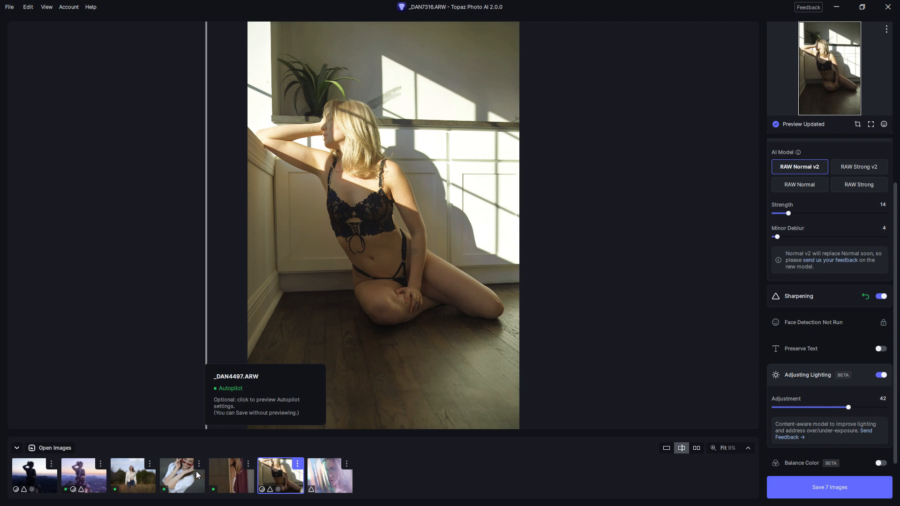
Load _DAN4497.ARW for an Autopilot preview and set its RAW Normal v2 noise removal Strength to 23.
click(237, 486)
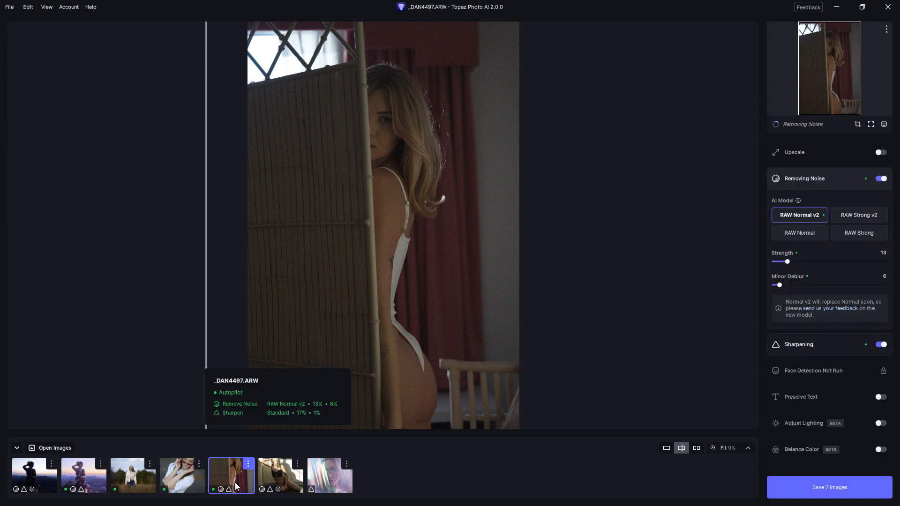
drag(204, 291, 294, 365)
drag(787, 261, 797, 262)
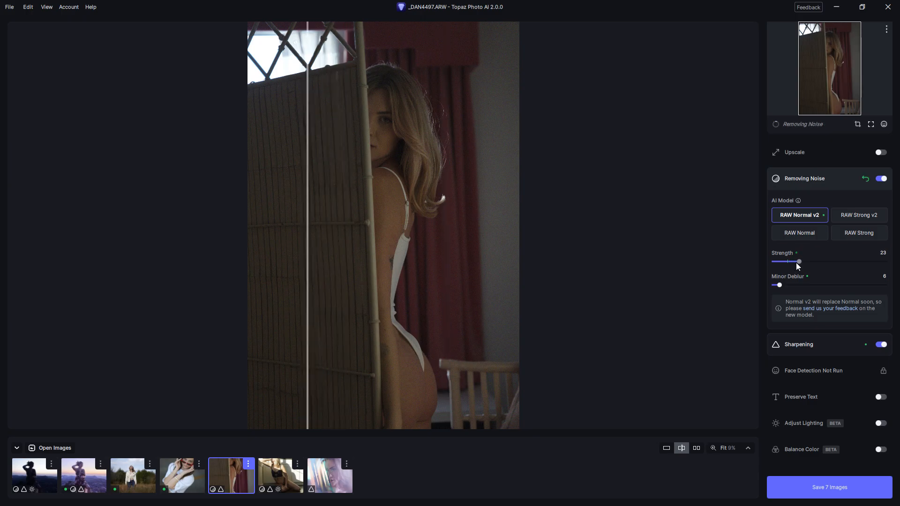
Switch the sharpening of _DAN4497.ARW to Standard v2, set its Strength to 41, and compare the result with the original.
click(815, 349)
click(806, 443)
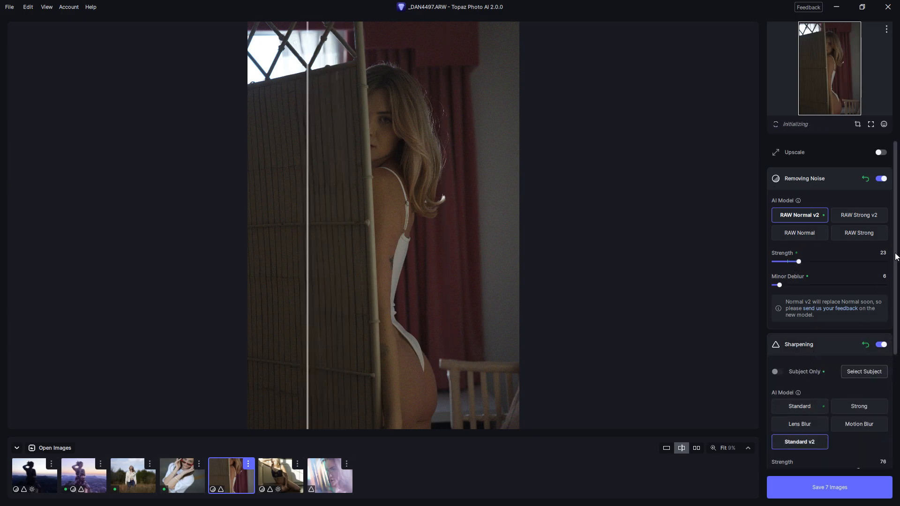
scroll(891, 310, down, 2)
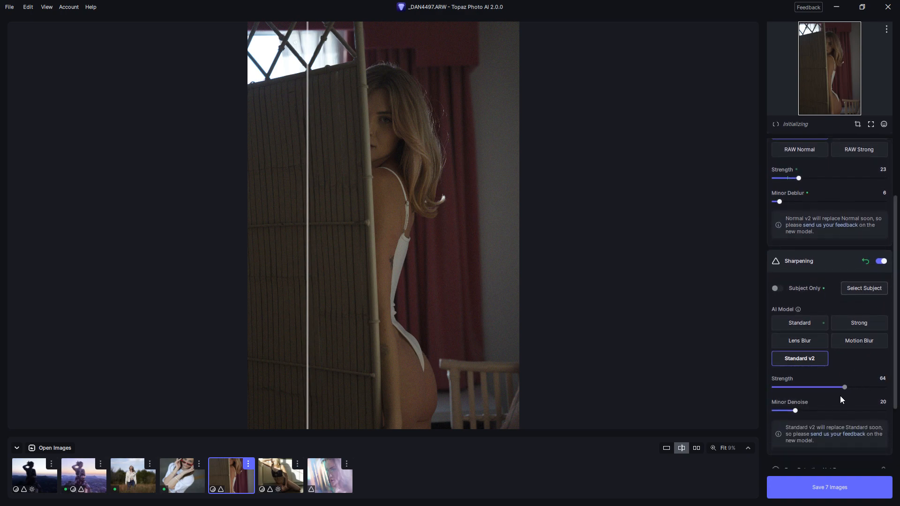
drag(840, 396, 819, 406)
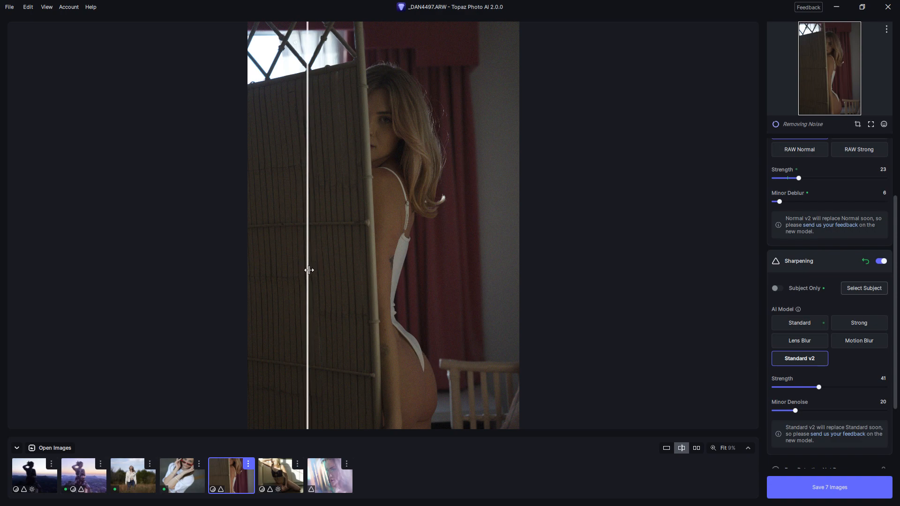
drag(307, 269, 271, 331)
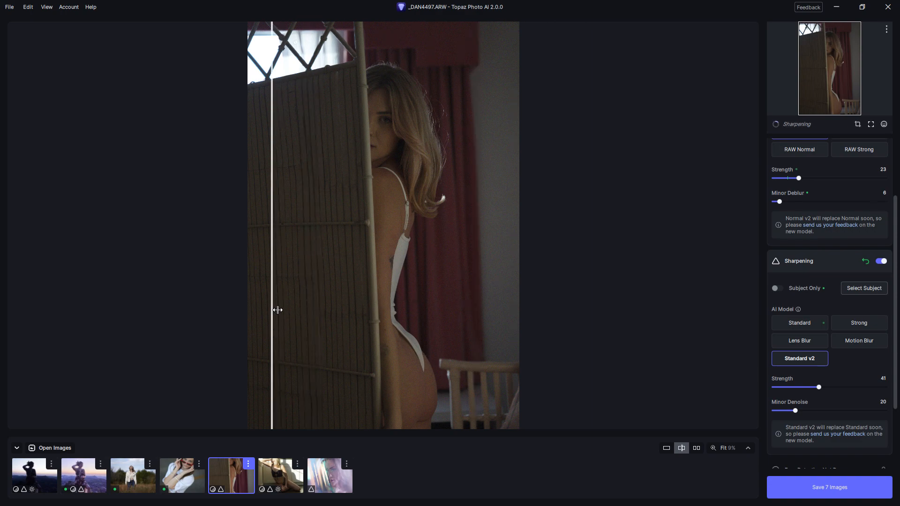
Load _DAN4316.ARW for an Autopilot preview and place the before/after divider across the subject.
click(191, 473)
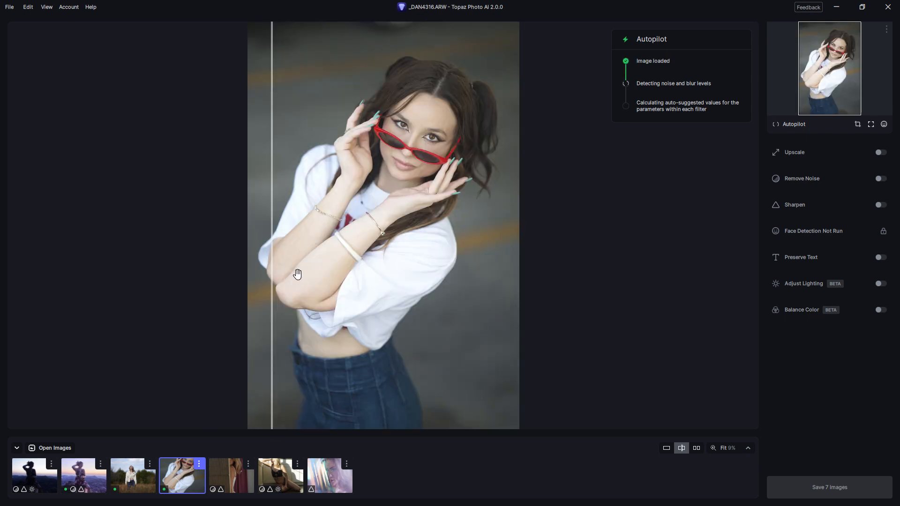
drag(274, 269, 337, 318)
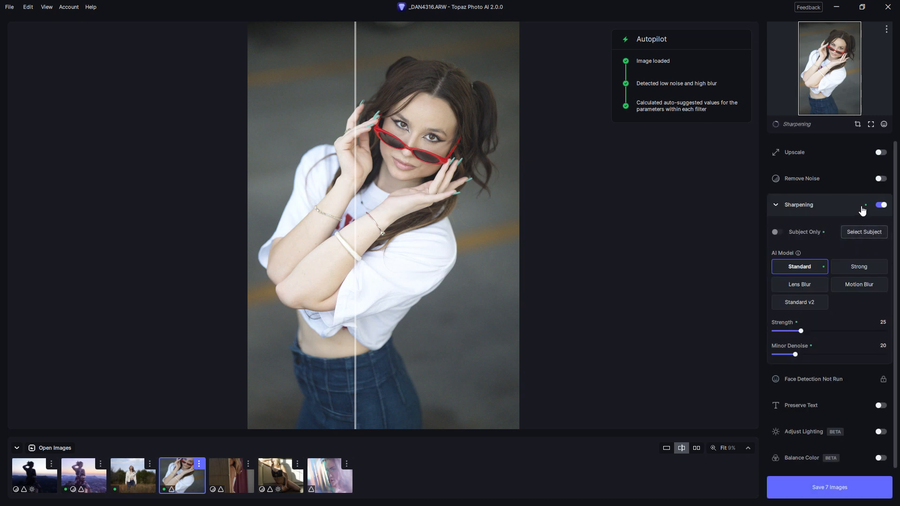
Open the Autopilot preferences and change the default subject type for Subject Detection.
click(200, 463)
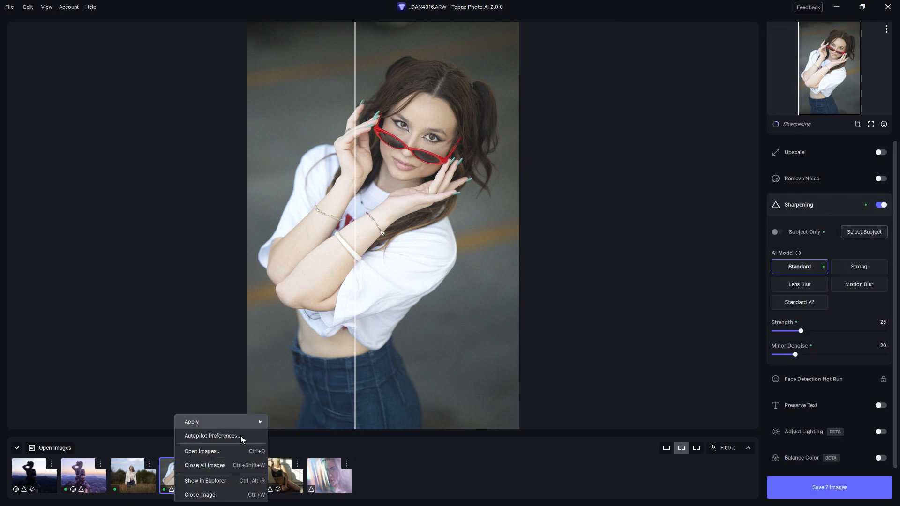
click(241, 436)
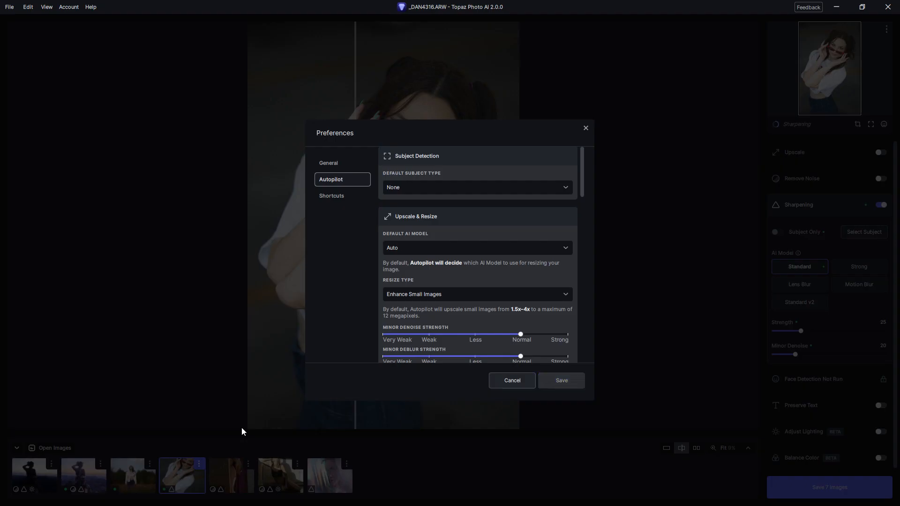
click(526, 194)
click(516, 215)
Review the noise thresholds for non-RAW images and select Medium and above for enabling Remove Noise.
drag(581, 188, 583, 198)
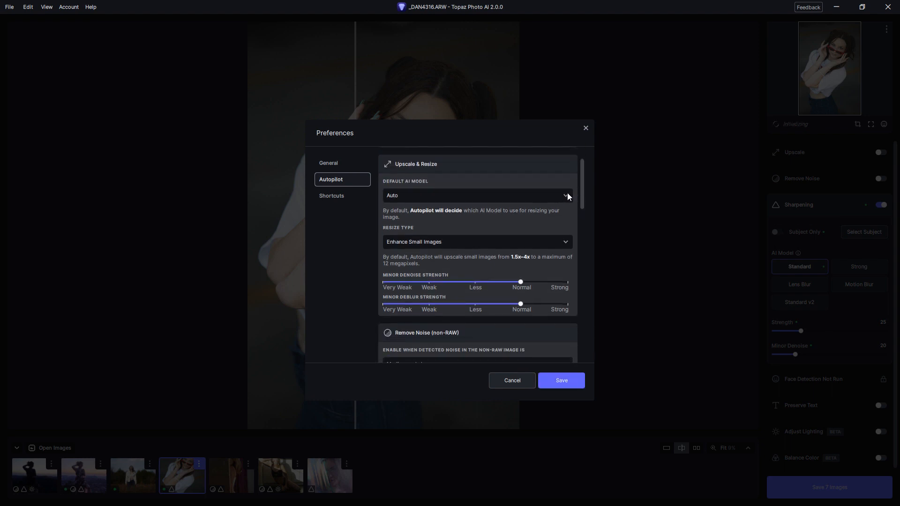
drag(583, 196, 584, 237)
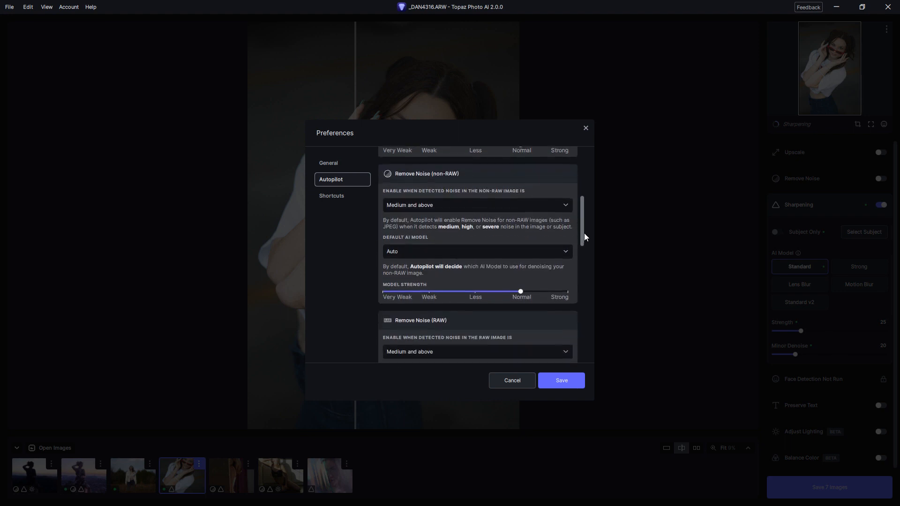
click(561, 203)
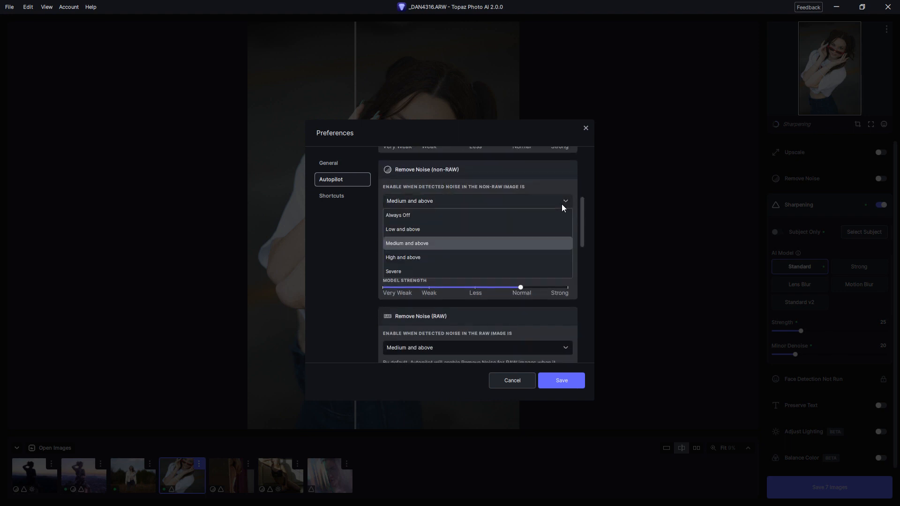
click(554, 243)
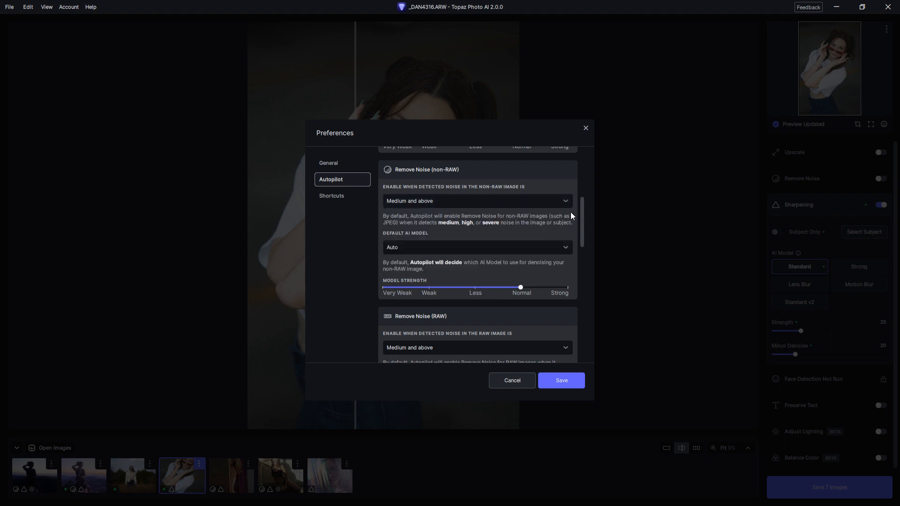
Review the detected blur thresholds for Sharpen Blur and select Medium (Blurry) and above.
drag(581, 212, 585, 263)
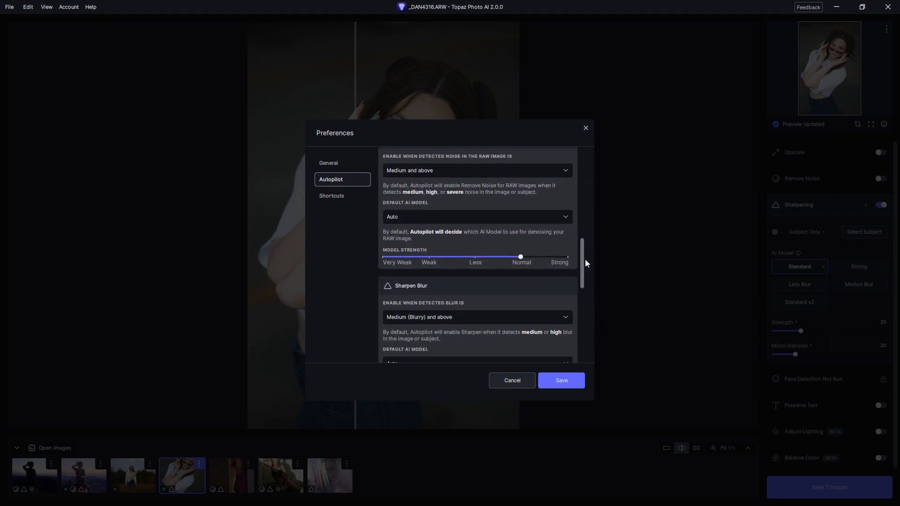
scroll(586, 265, down, 3)
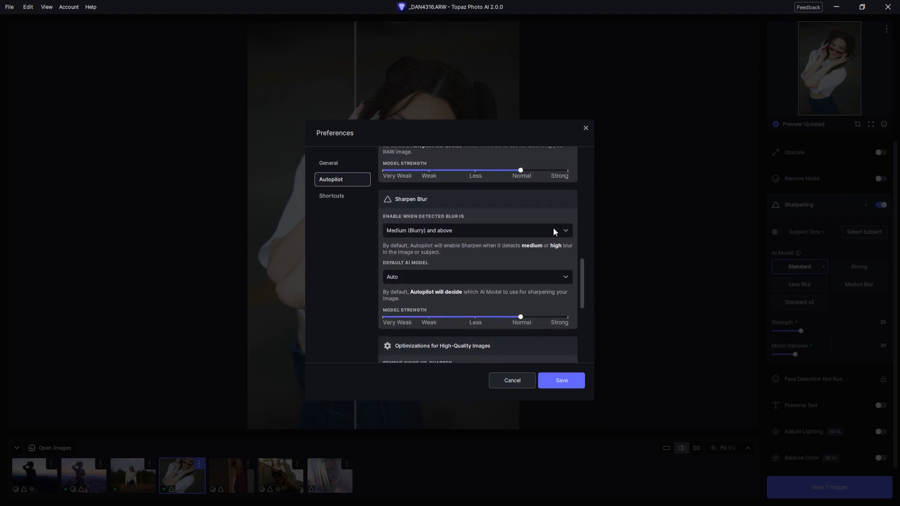
click(553, 230)
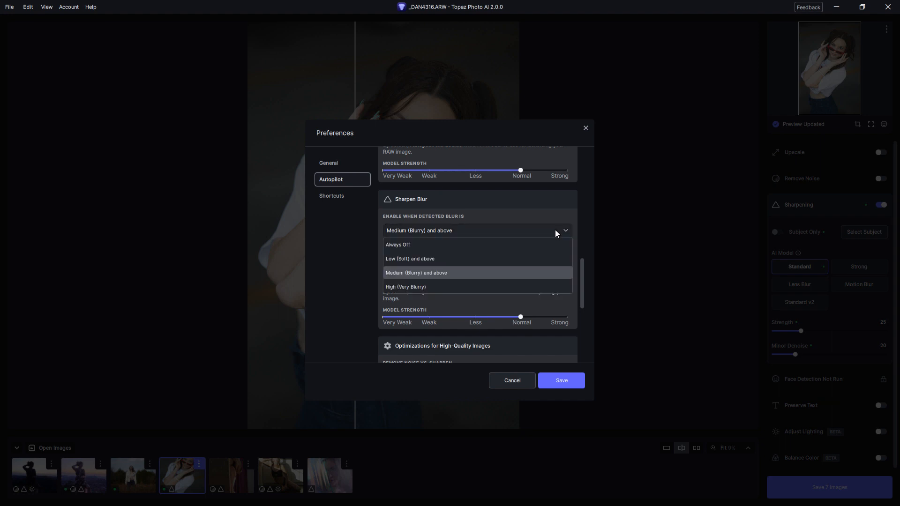
click(522, 274)
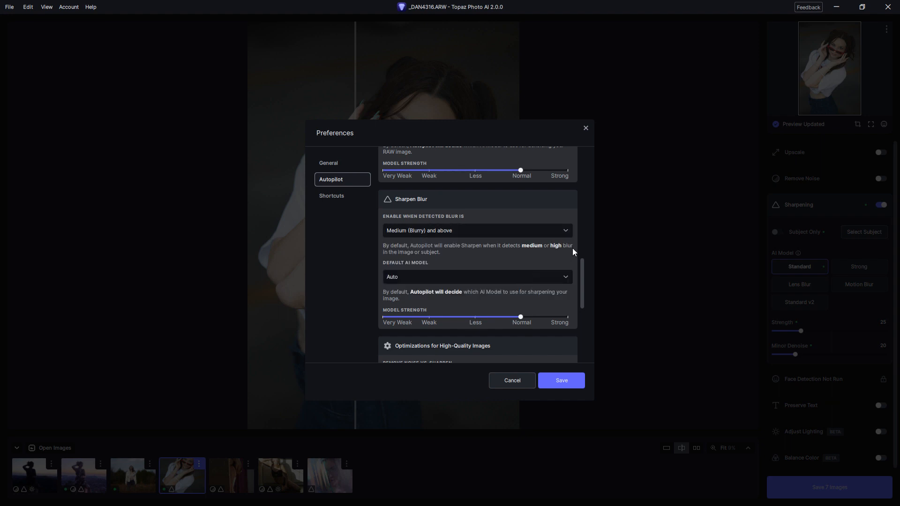
Save the Autopilot preferences and apply Autopilot settings to all open images.
scroll(582, 267, down, 5)
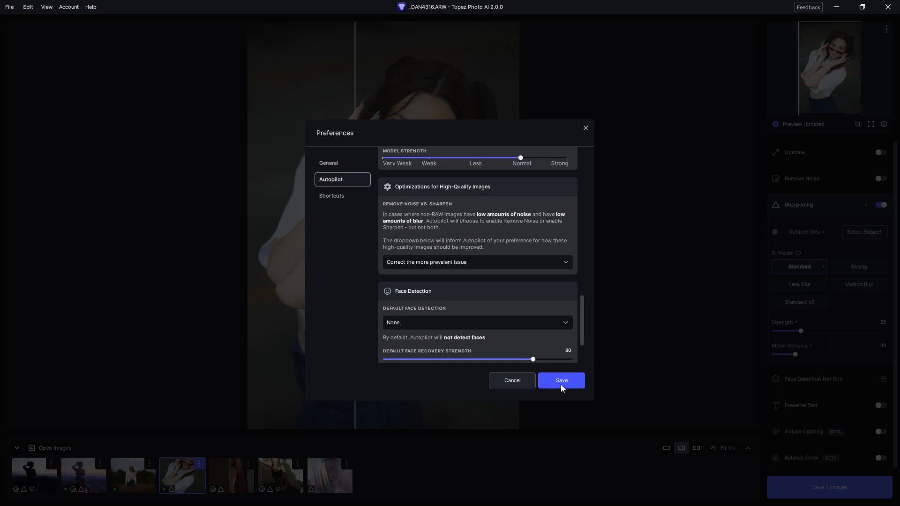
click(560, 384)
right_click(175, 474)
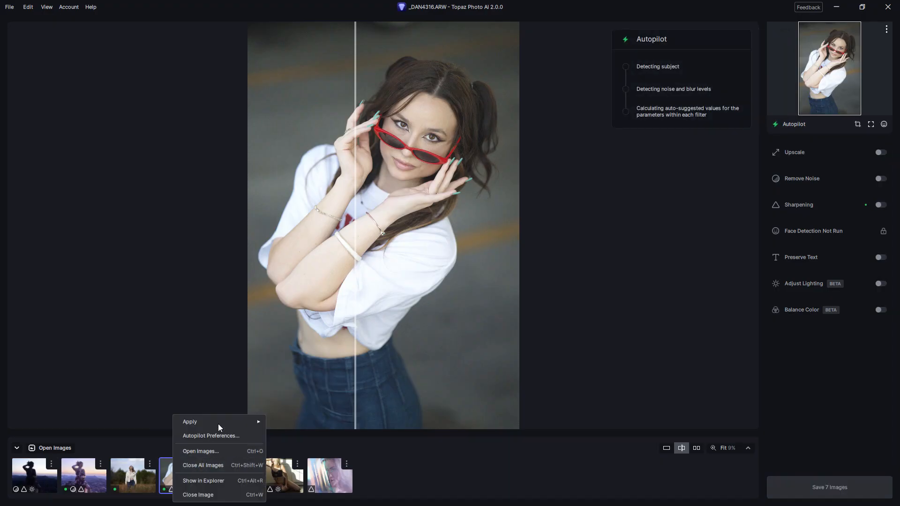
mouse_move(227, 421)
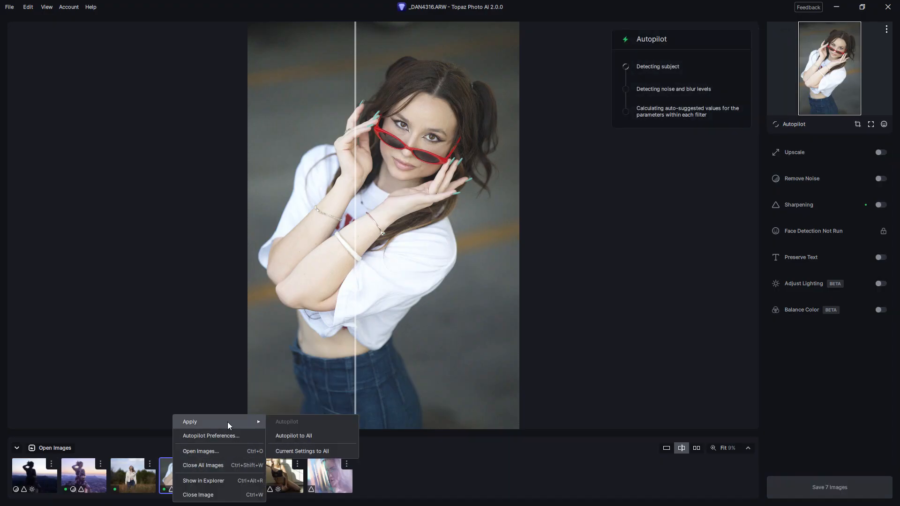
click(319, 435)
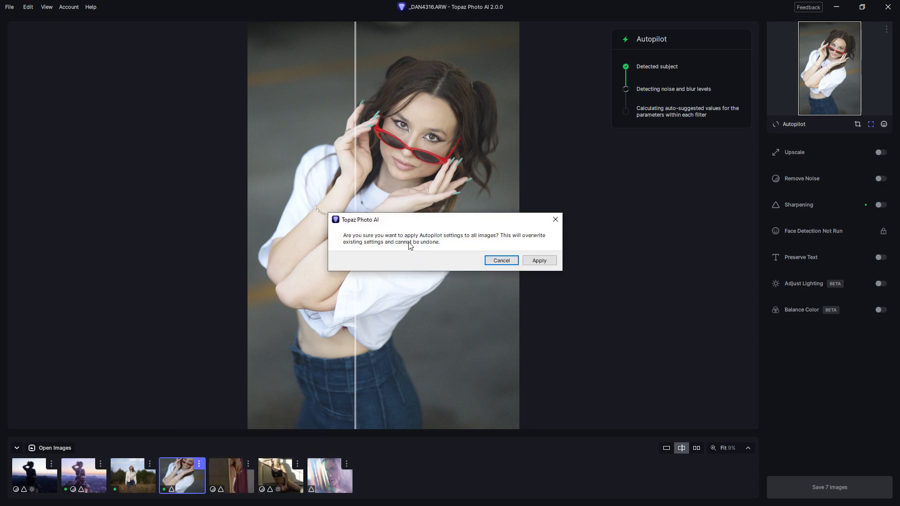
click(530, 262)
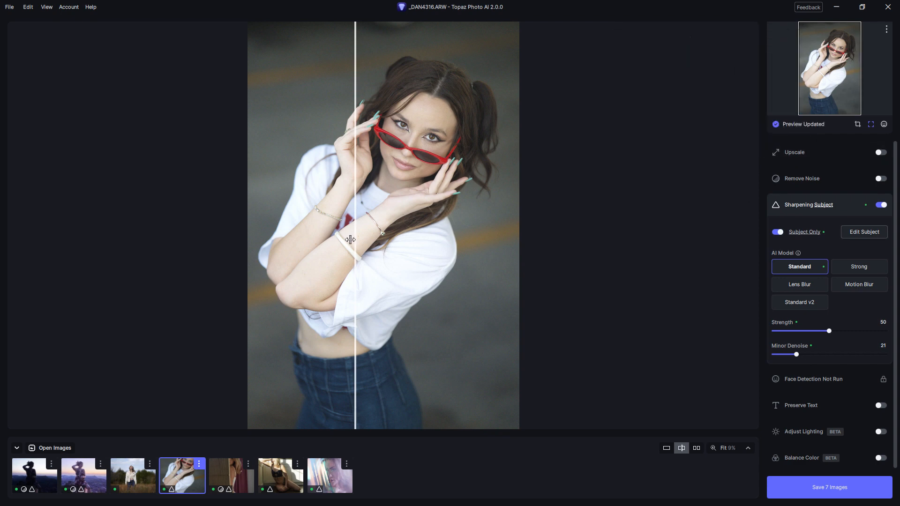
Compare the sharpened preview of _DAN4316.ARW with the original around the eyes at 100% zoom.
mouse_move(355, 240)
mouse_down()
mouse_move(305, 239)
mouse_move(358, 244)
mouse_up()
drag(450, 246, 257, 342)
click(731, 449)
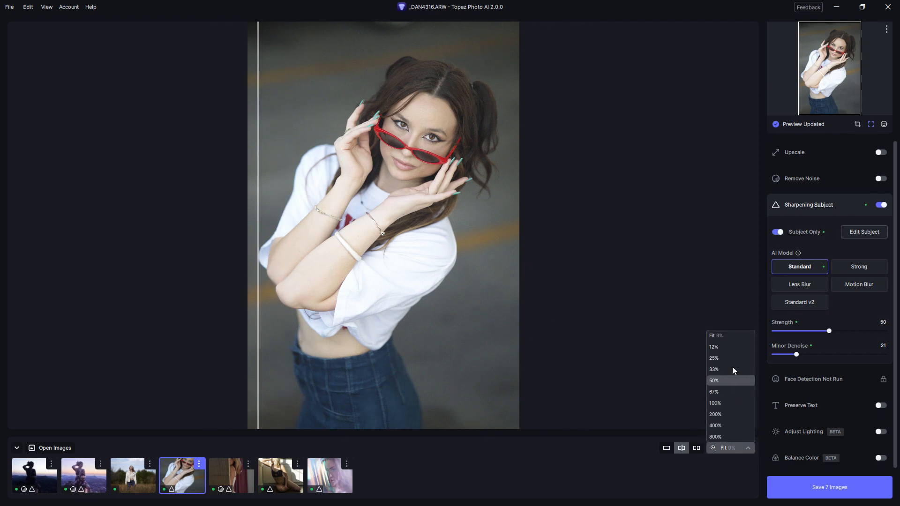
click(733, 402)
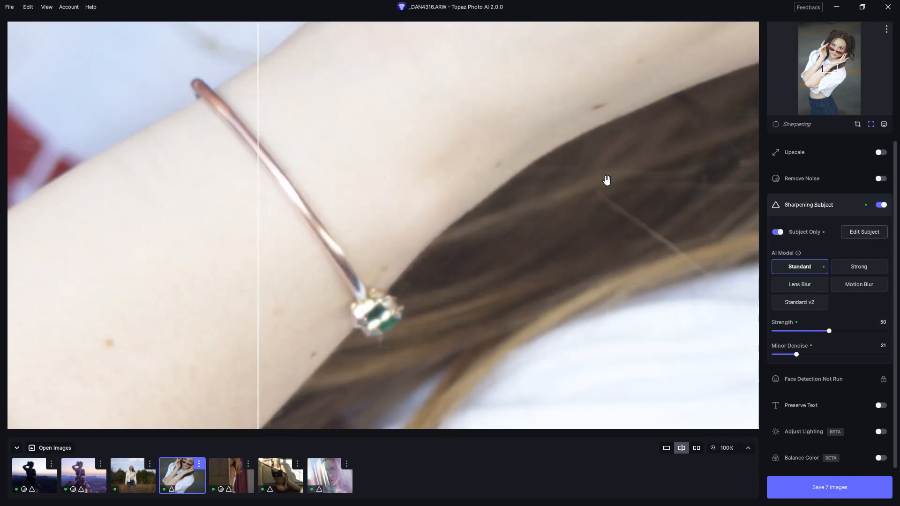
scroll(607, 181, up, 10)
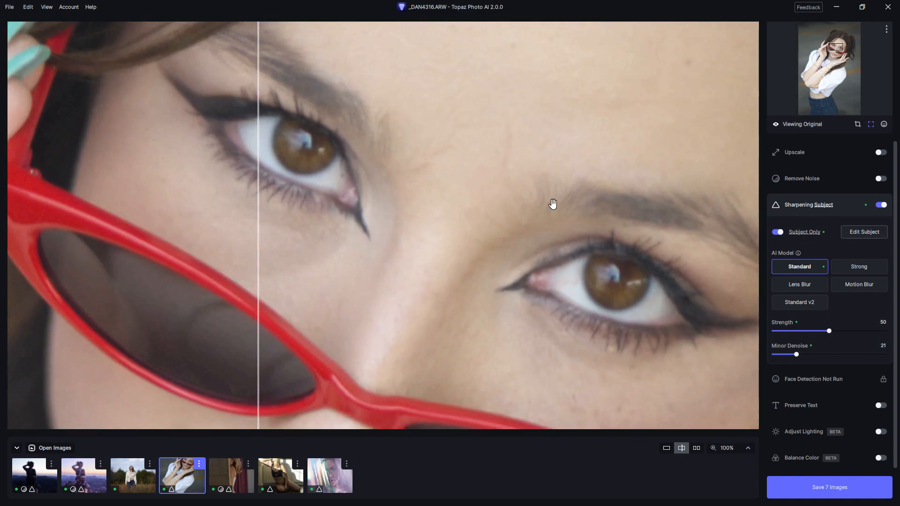
drag(578, 134, 581, 225)
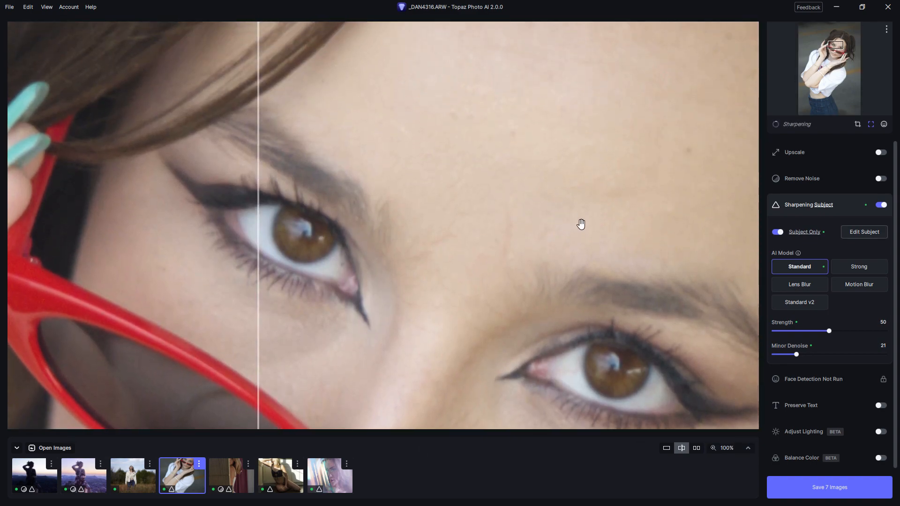
drag(618, 276, 578, 174)
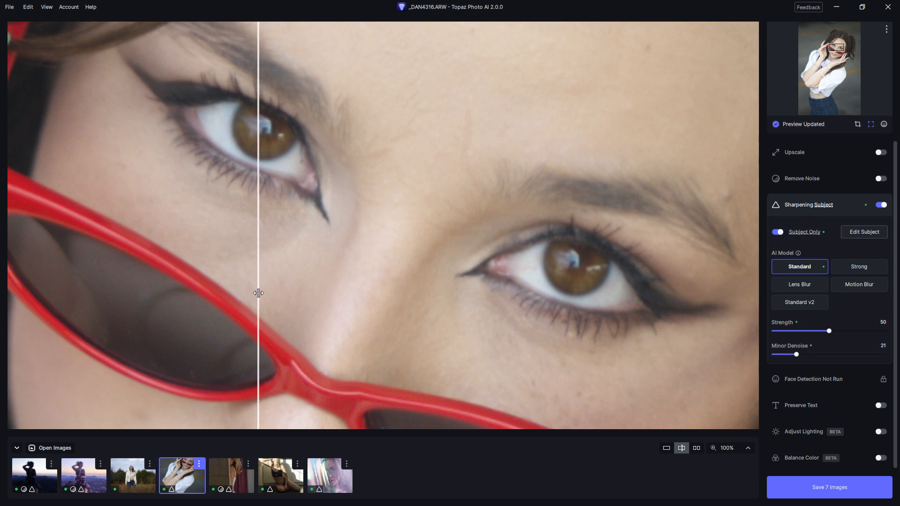
drag(257, 294, 127, 366)
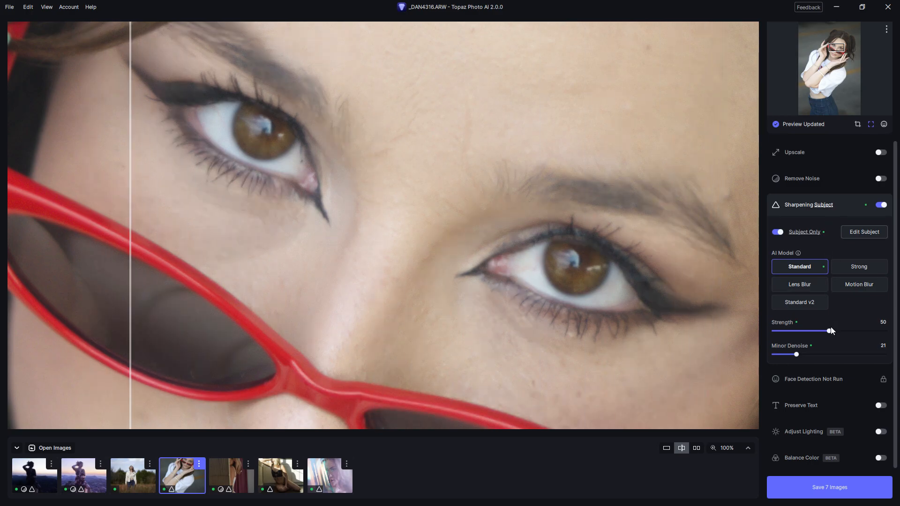
Try the Standard v2 sharpening model at strength 65 and compare before and after across the eyes.
drag(828, 330, 843, 330)
click(822, 304)
drag(867, 331, 855, 332)
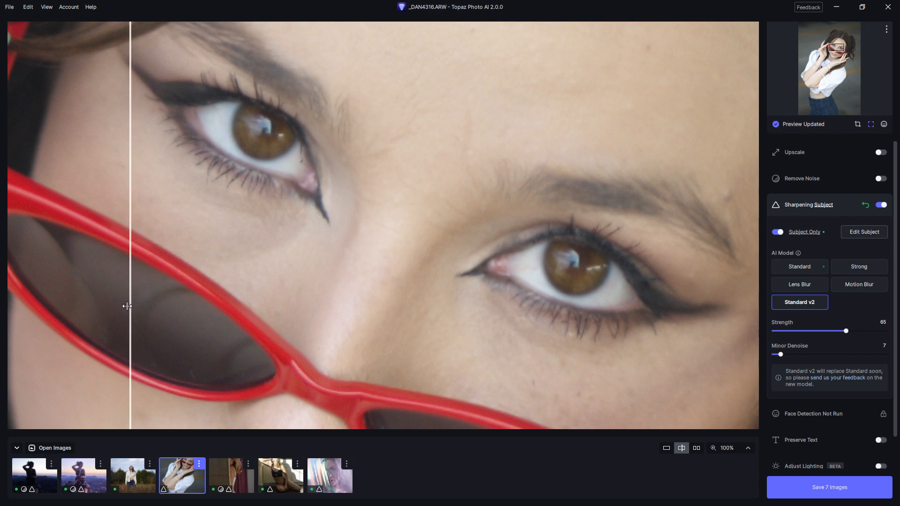
drag(126, 305, 674, 346)
drag(536, 337, 596, 345)
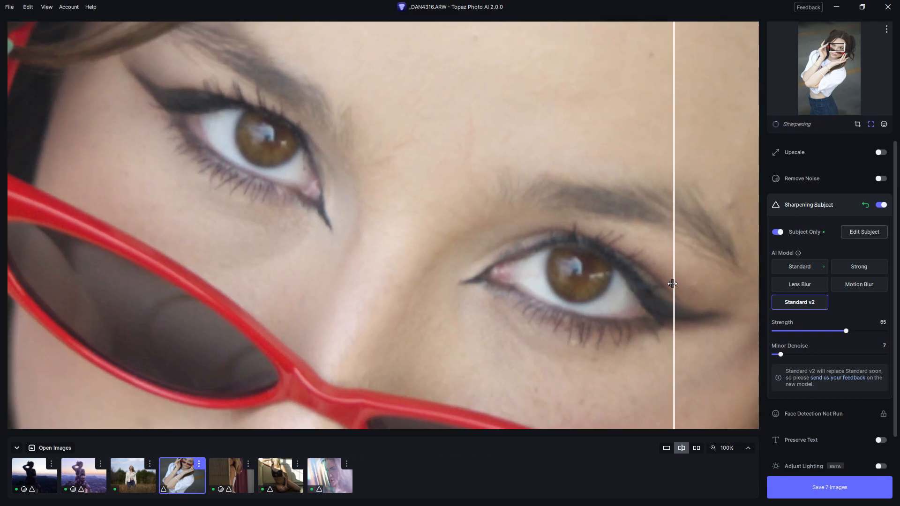
drag(673, 295, 308, 316)
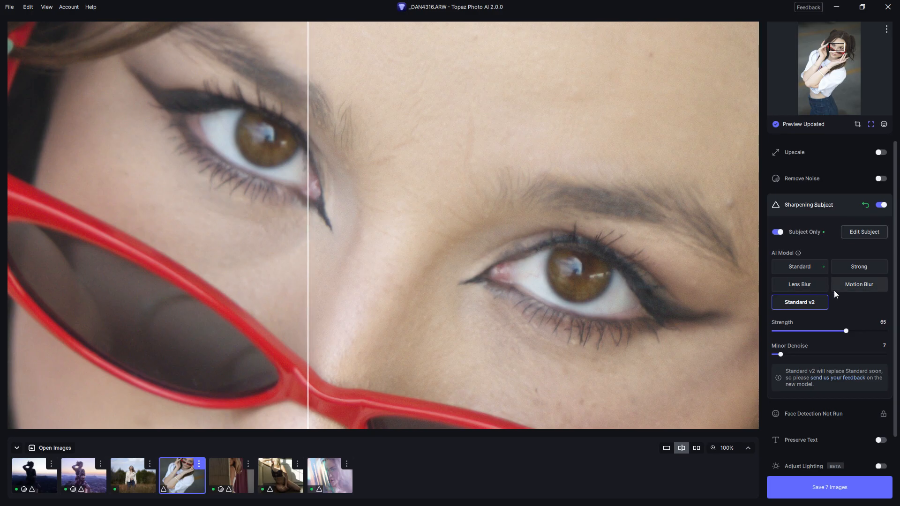
Sharpen the subject with the Lens Blur model at strength 15 and compare before and after at 25% zoom.
click(822, 285)
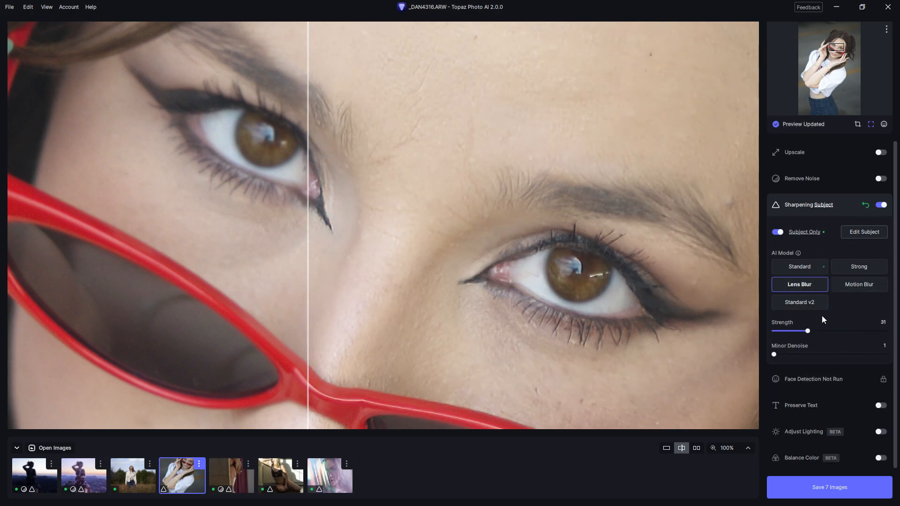
drag(807, 332, 825, 331)
drag(308, 262, 61, 306)
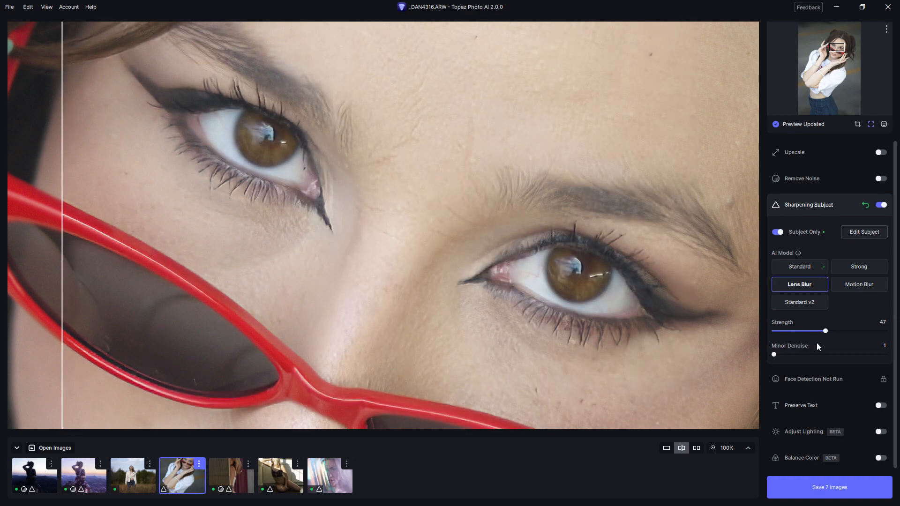
drag(783, 330, 789, 332)
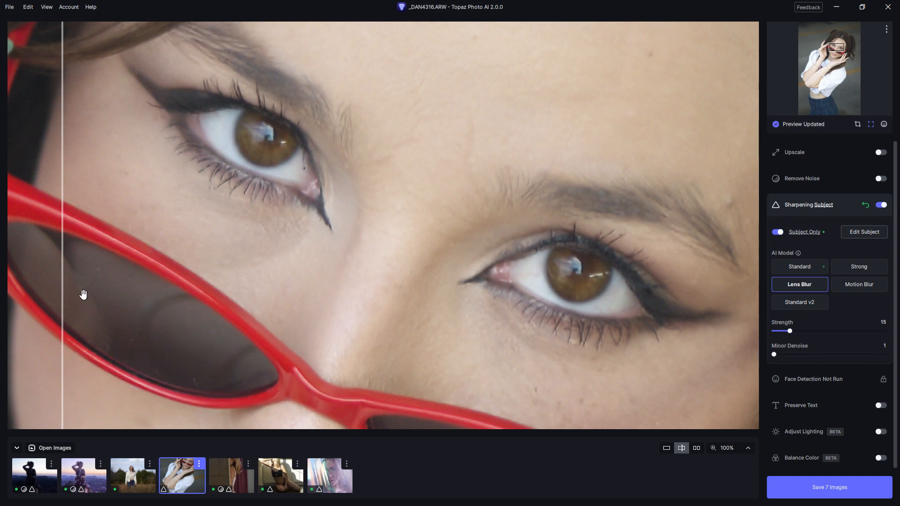
mouse_move(62, 297)
mouse_down()
mouse_move(675, 305)
mouse_move(55, 305)
mouse_up()
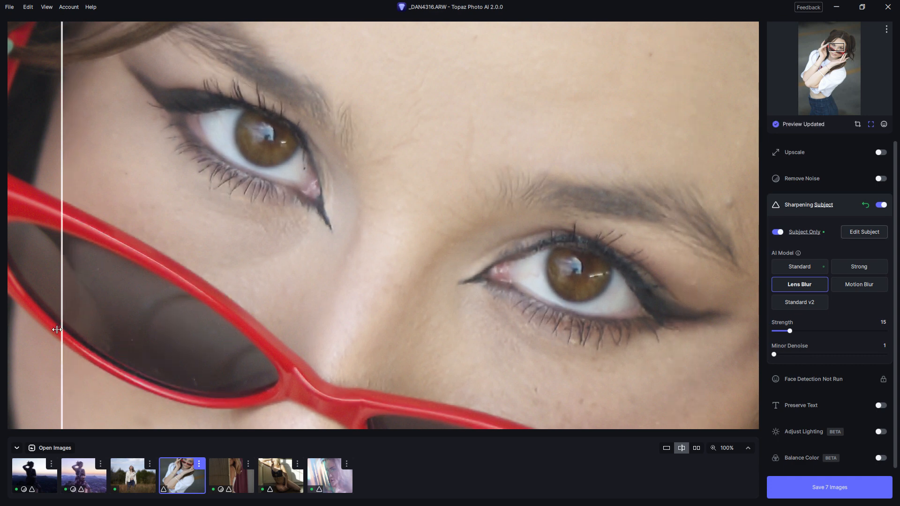
click(747, 448)
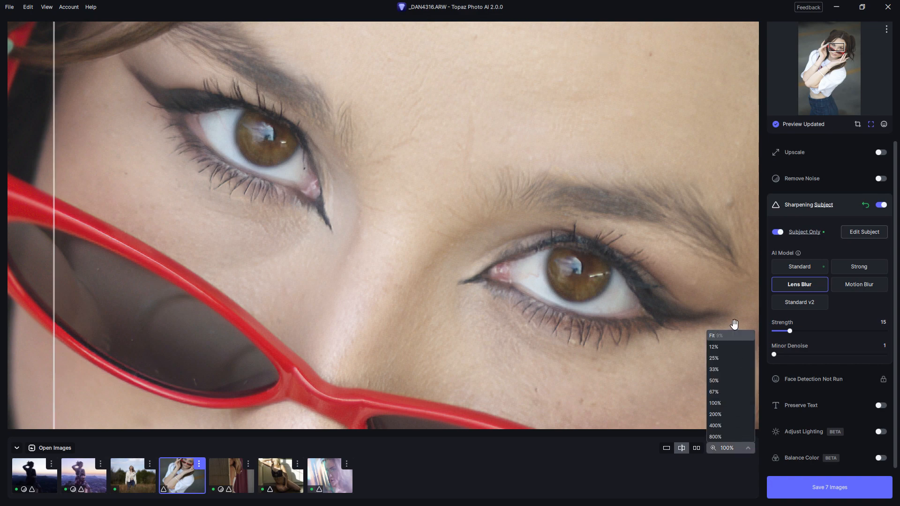
click(733, 358)
drag(639, 319, 621, 306)
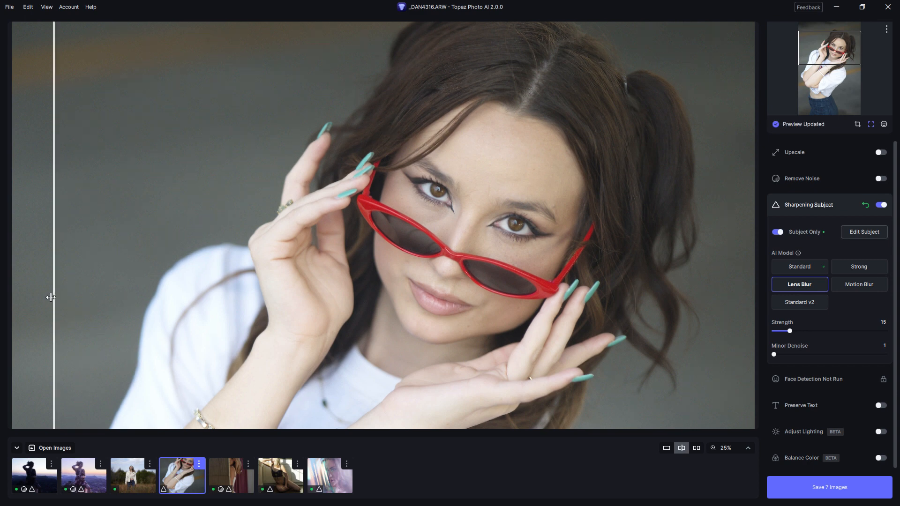
drag(52, 298, 233, 376)
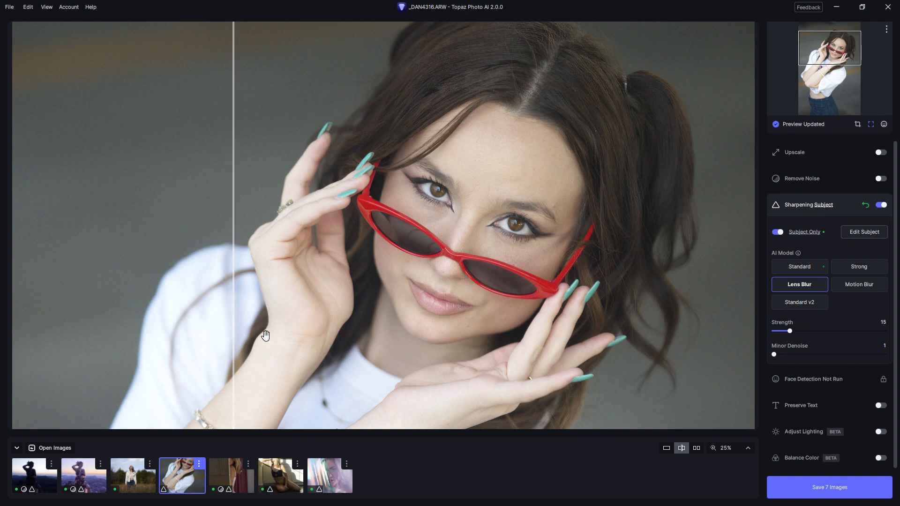
drag(234, 346, 209, 356)
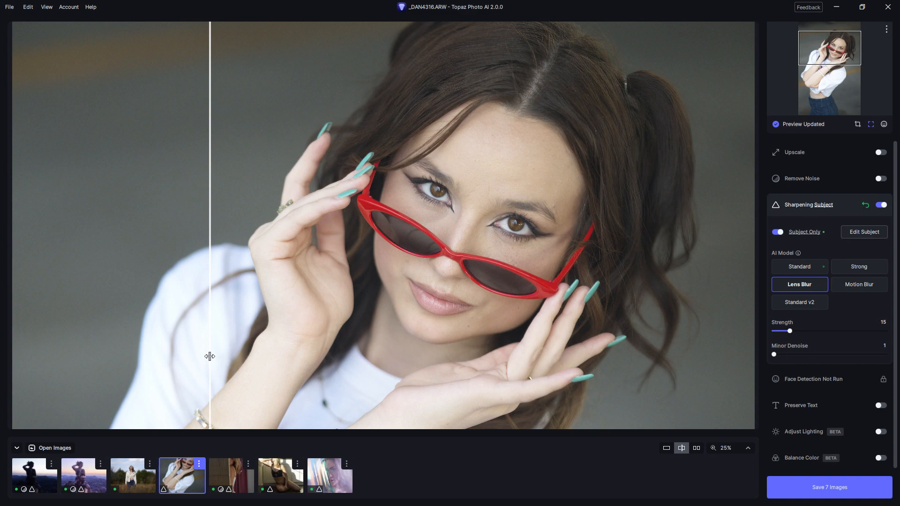
Open _DAN4232.ARW, preview the subject mask used for sharpening, and collapse the sharpening settings.
click(133, 475)
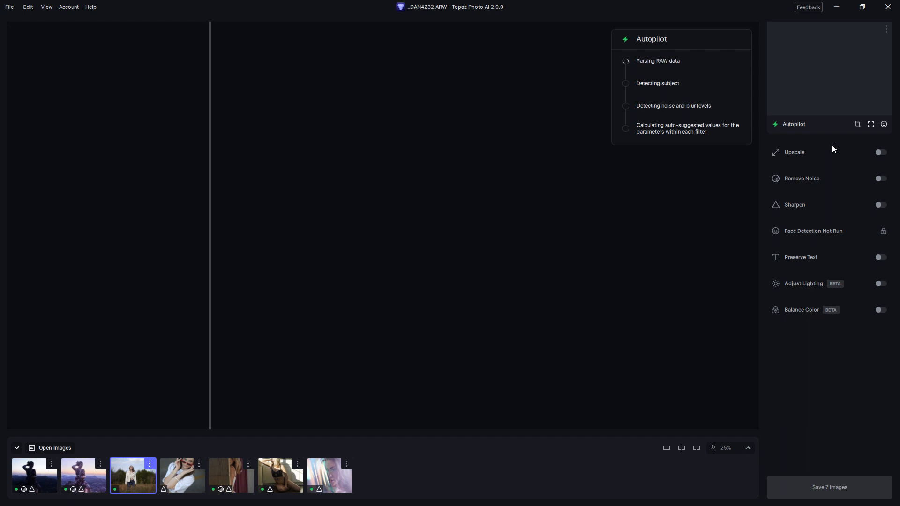
click(149, 463)
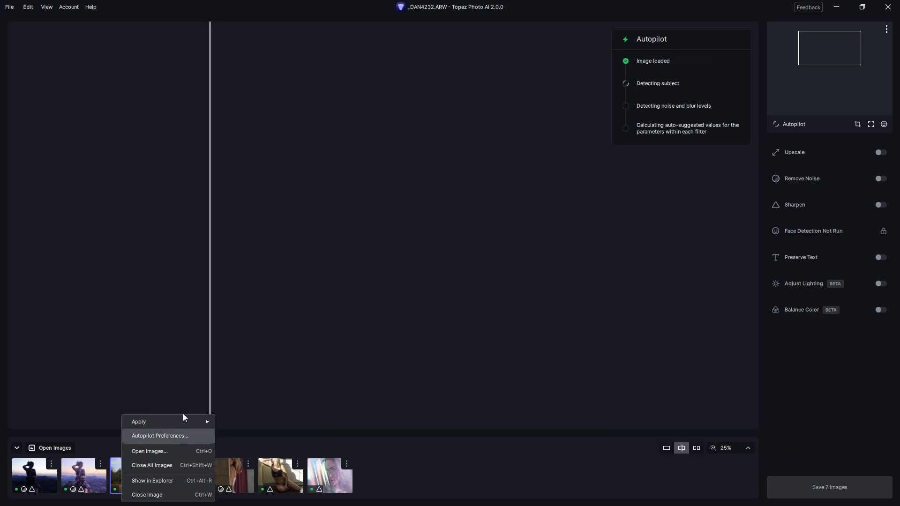
click(300, 210)
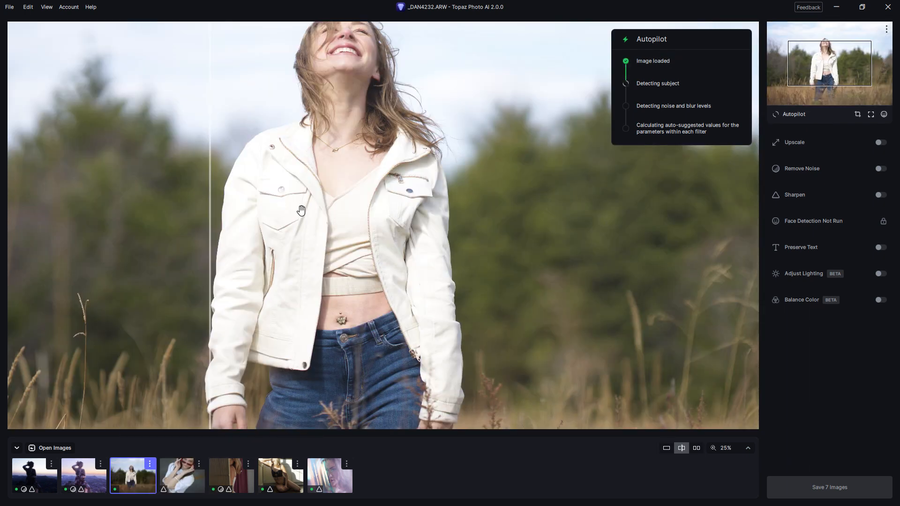
drag(402, 192, 421, 236)
drag(210, 262, 214, 314)
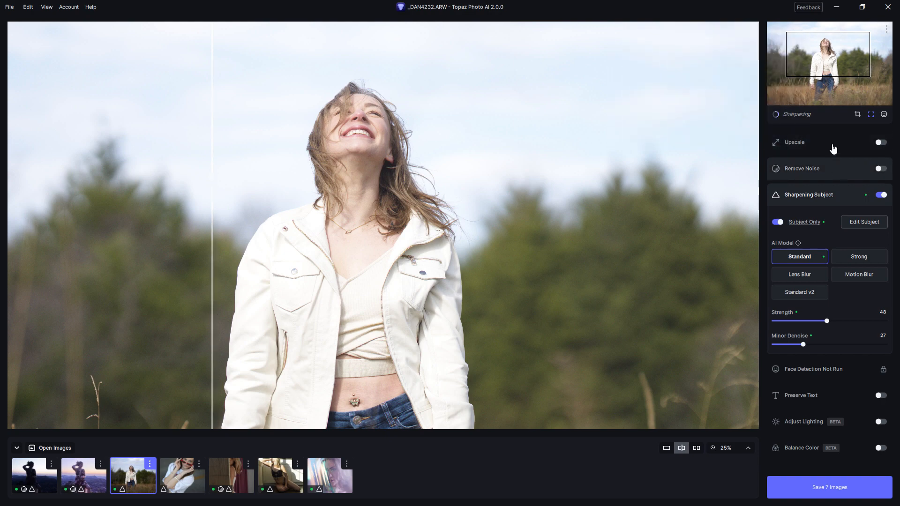
mouse_move(815, 222)
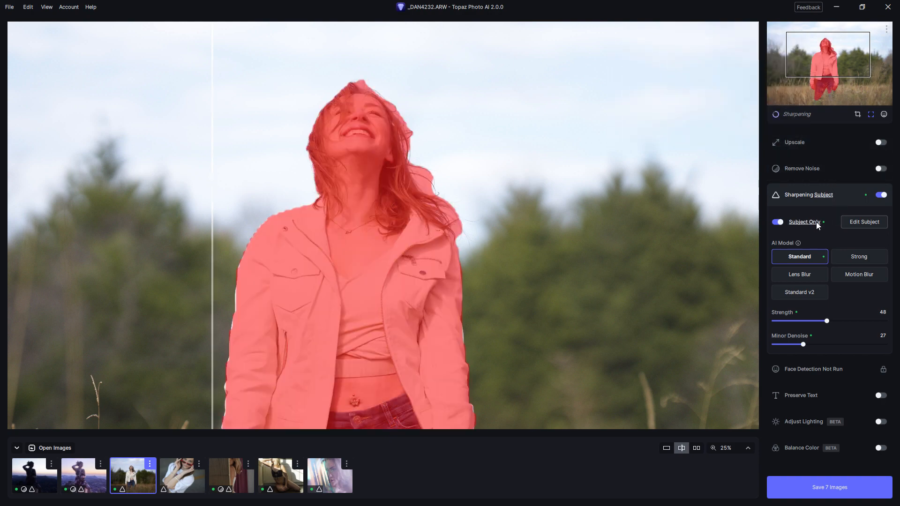
click(847, 200)
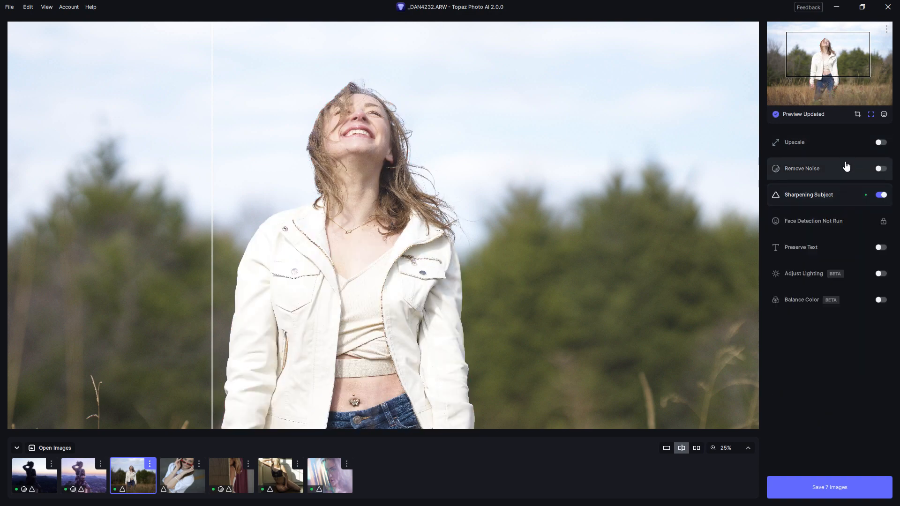
Run face detection on _DAN4232.ARW, enable face recovery at strength 60, and compare before and after.
mouse_move(827, 217)
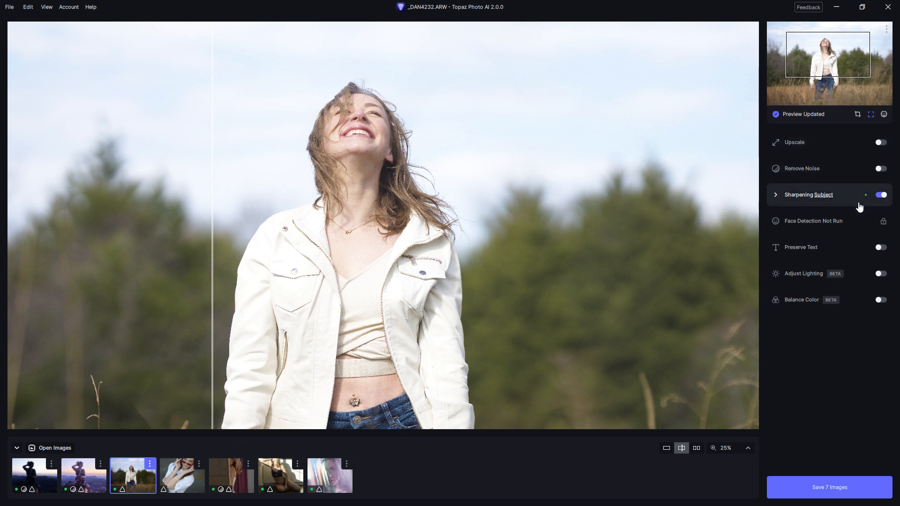
click(883, 117)
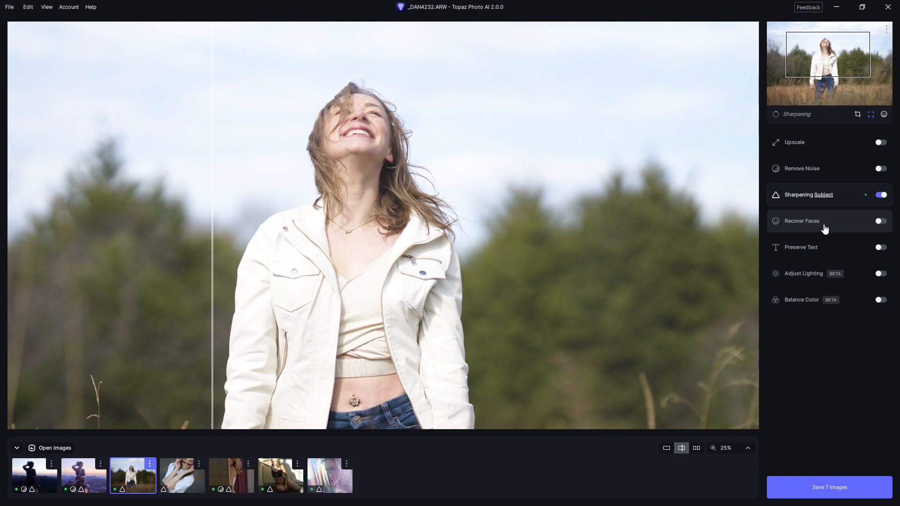
click(823, 229)
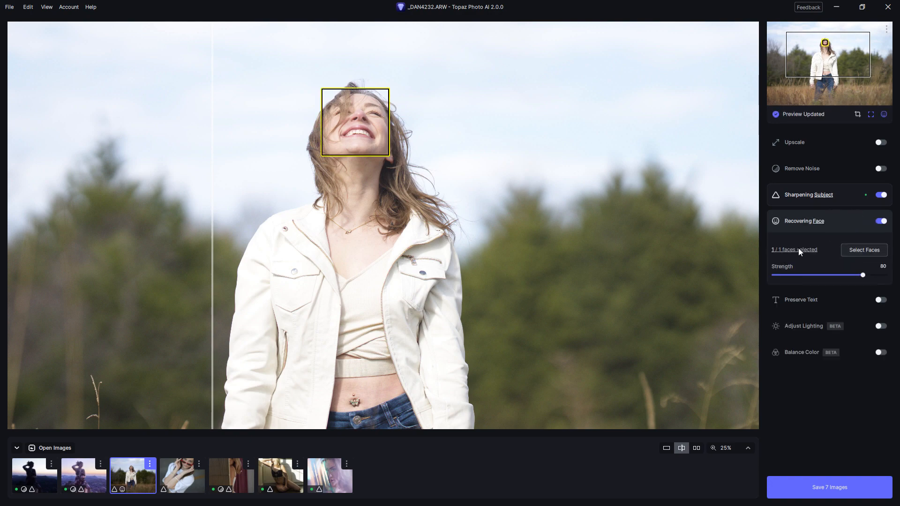
drag(860, 278, 842, 283)
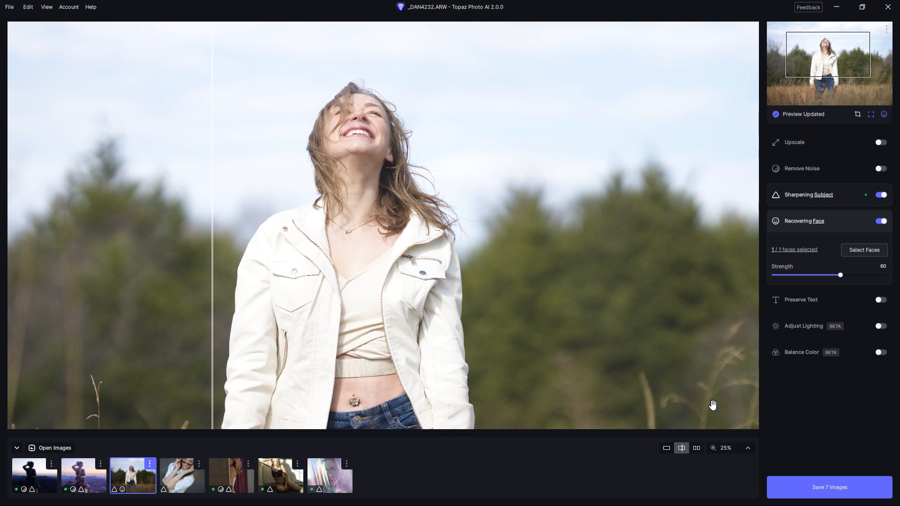
drag(212, 261, 147, 297)
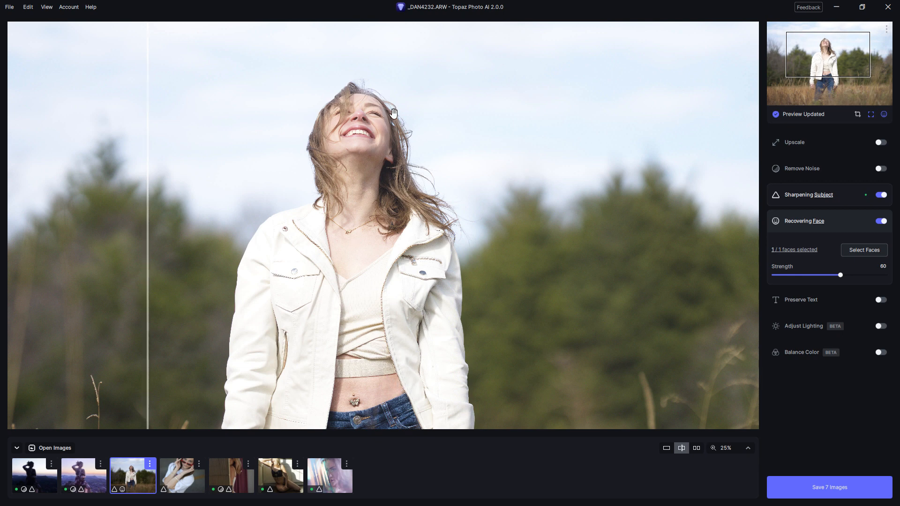
drag(146, 239, 264, 281)
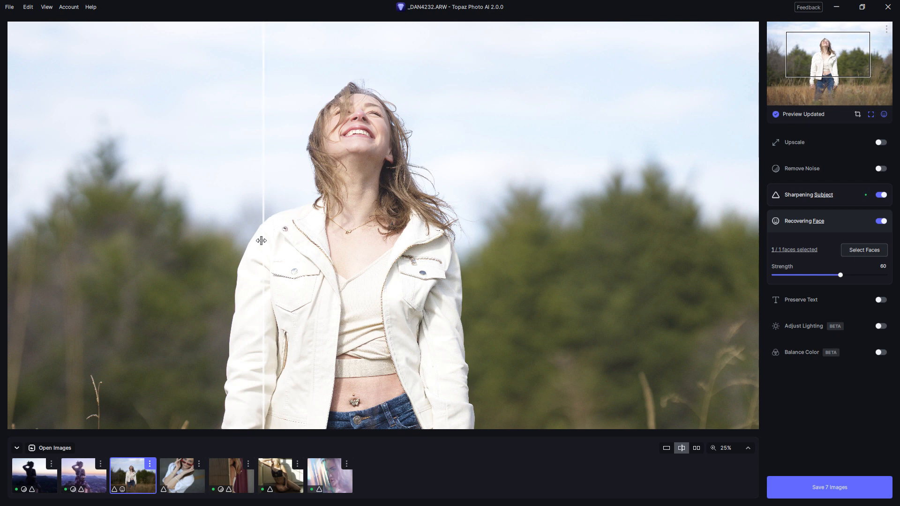
drag(264, 243, 201, 248)
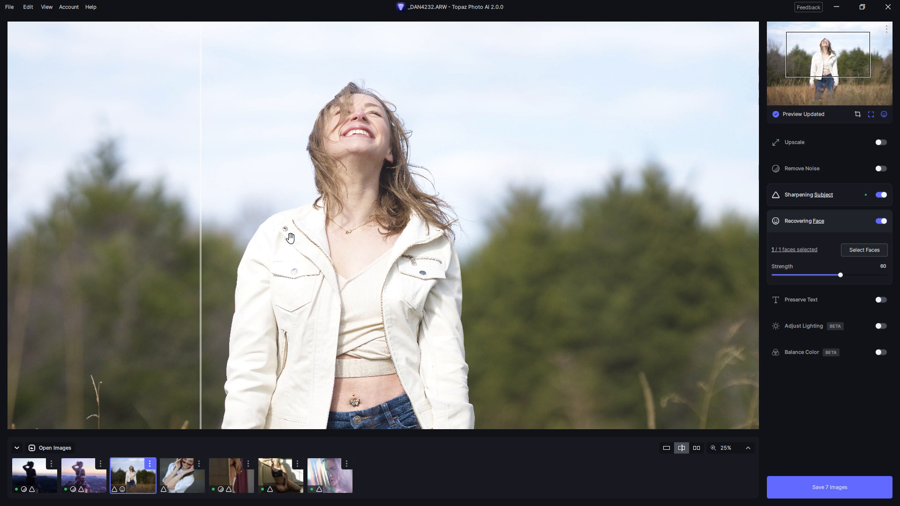
Compare the recovered face on _DAN4232.ARW before and after at 25% and 100% zoom, across the face and hair.
drag(203, 114, 470, 140)
drag(349, 171, 241, 177)
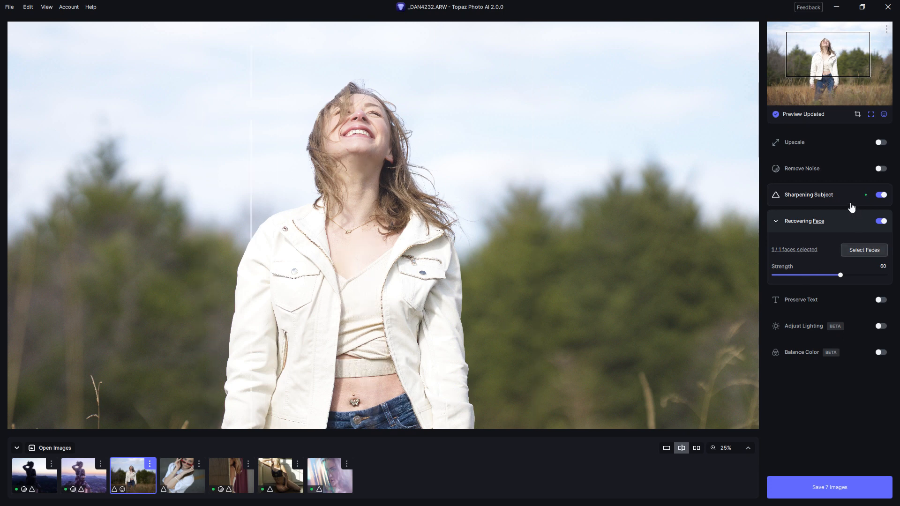
click(741, 448)
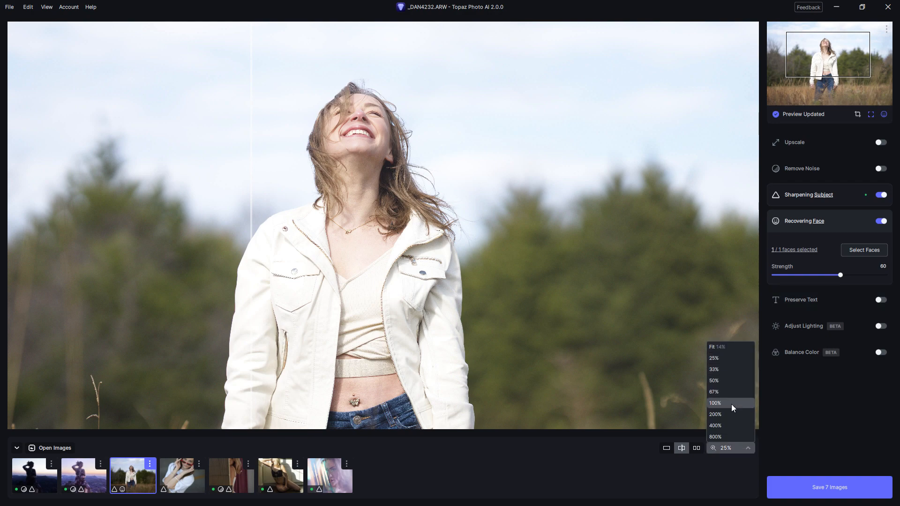
click(731, 404)
drag(475, 139, 506, 287)
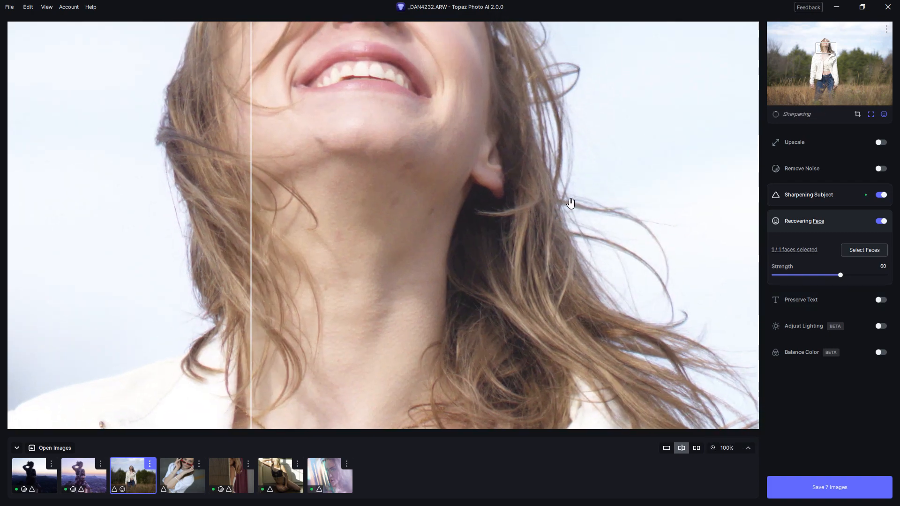
drag(572, 279, 476, 326)
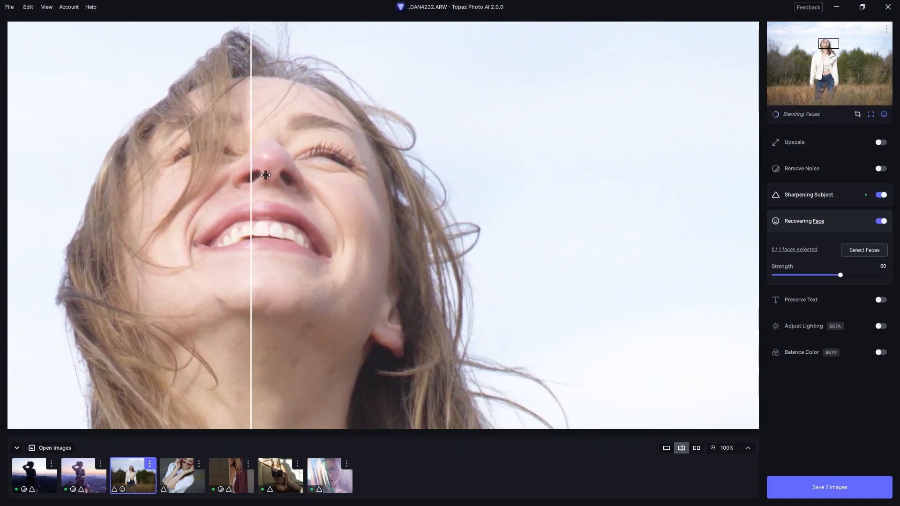
drag(265, 175, 131, 286)
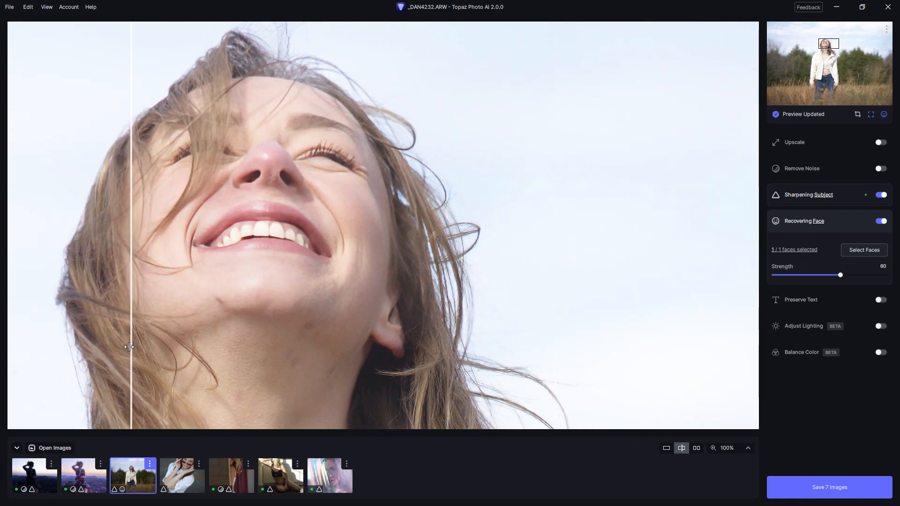
drag(129, 347, 106, 333)
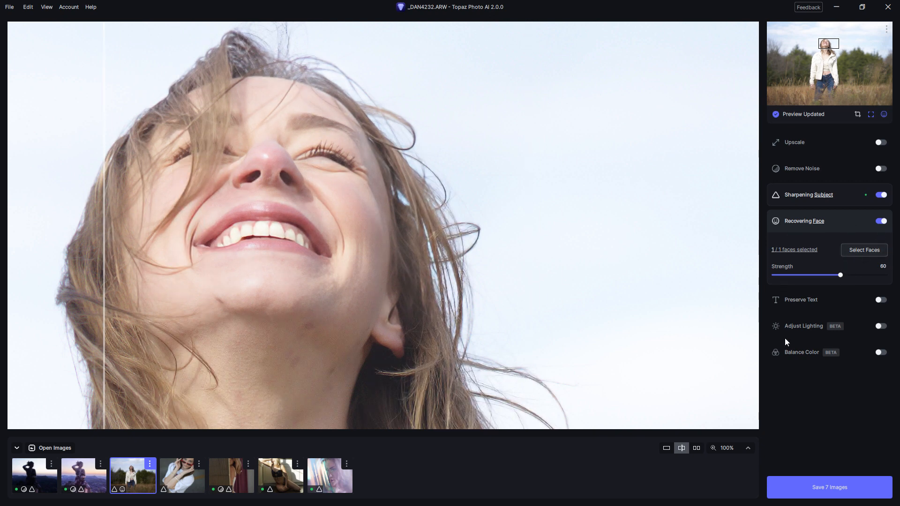
Turn off face recovery on _DAN4232.ARW and compare before and after across the face, returning to 25% zoom.
click(881, 221)
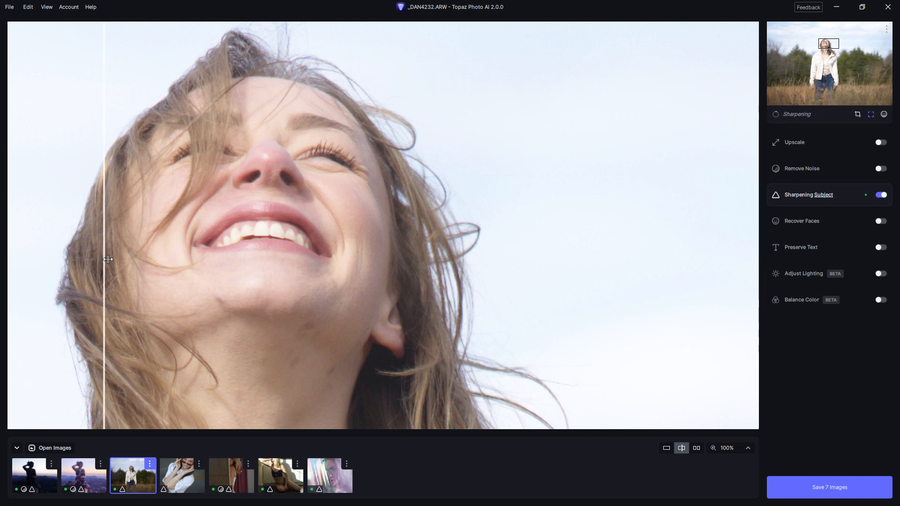
drag(104, 260, 315, 263)
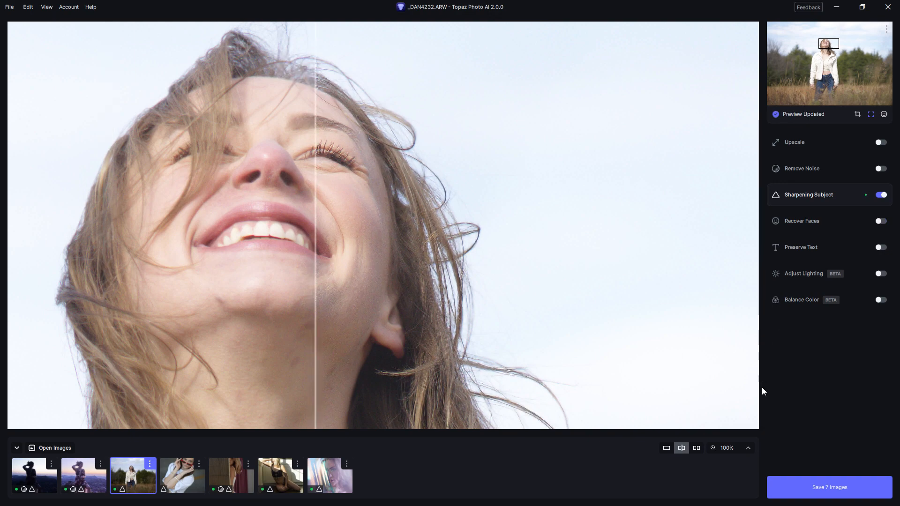
click(747, 448)
click(739, 361)
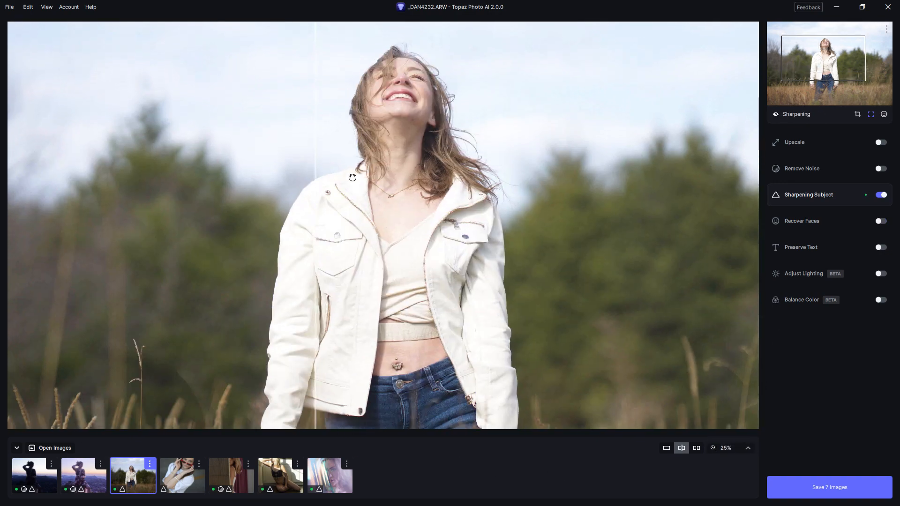
mouse_move(87, 480)
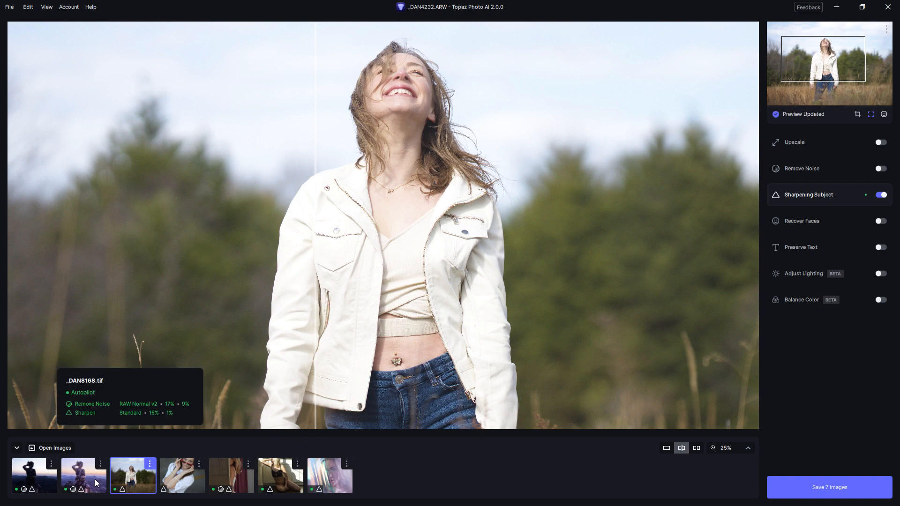
Open _DAN4497.ARW, bring the woman's face into view, and run face detection.
click(228, 470)
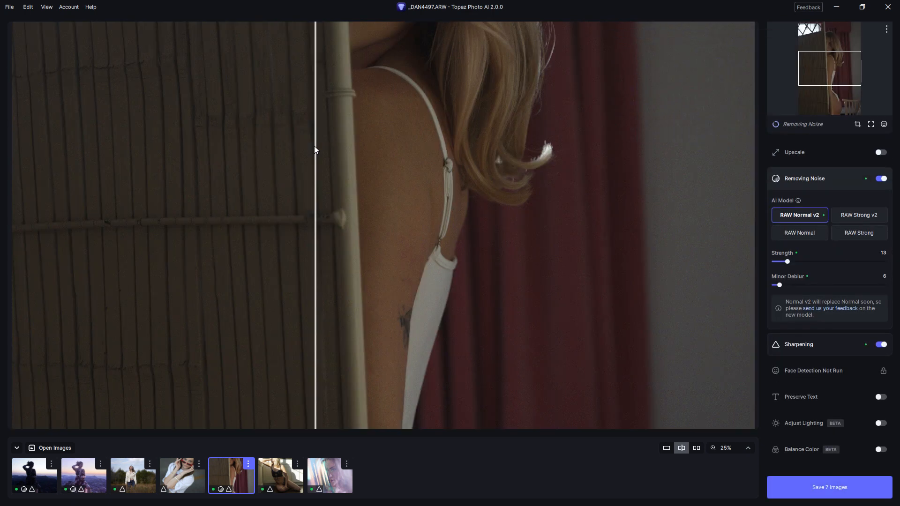
scroll(341, 197, up, 5)
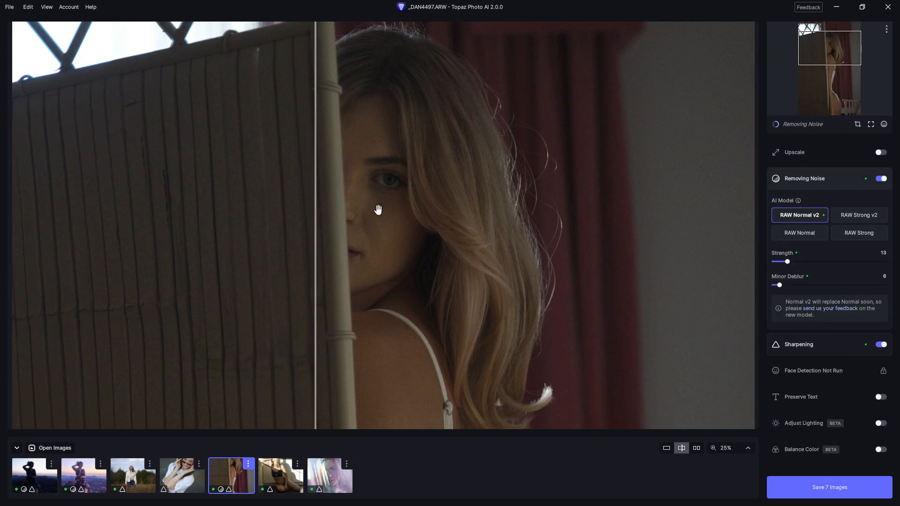
mouse_move(882, 369)
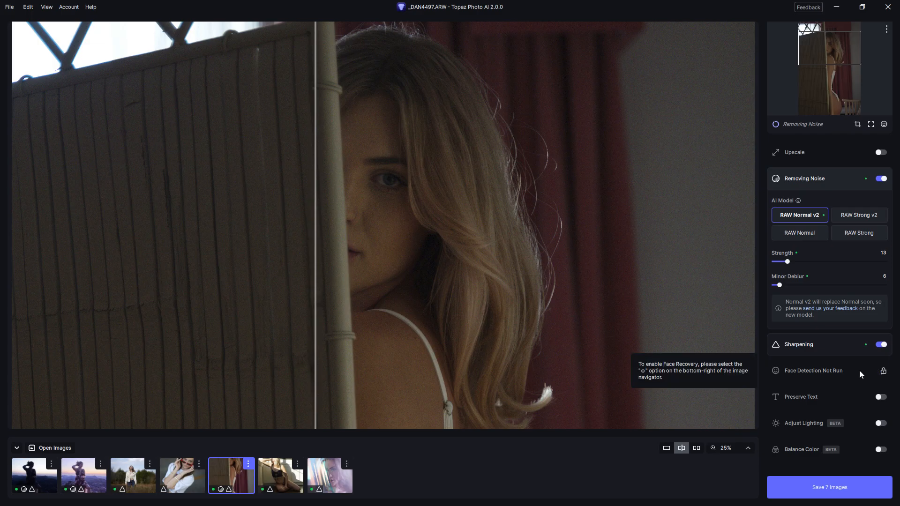
click(882, 125)
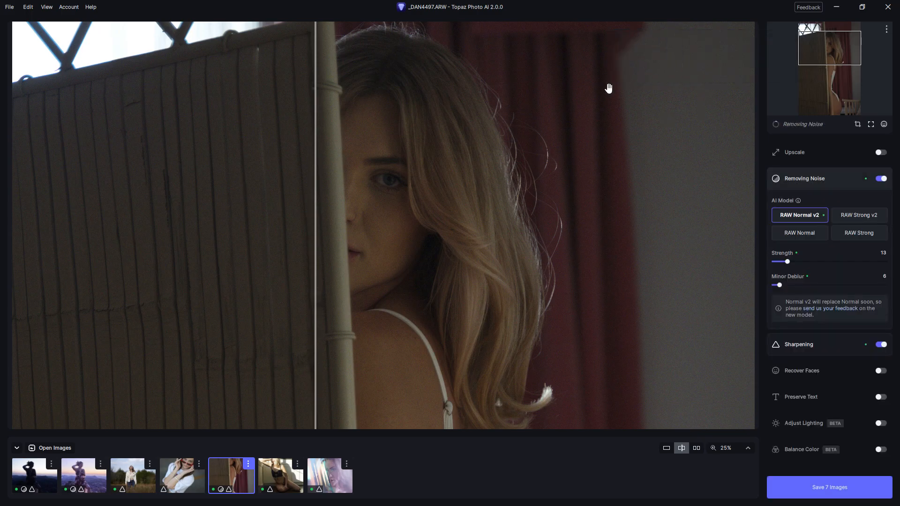
Try face recovery on the detected face in _DAN4497.ARW at strength 60.
click(816, 374)
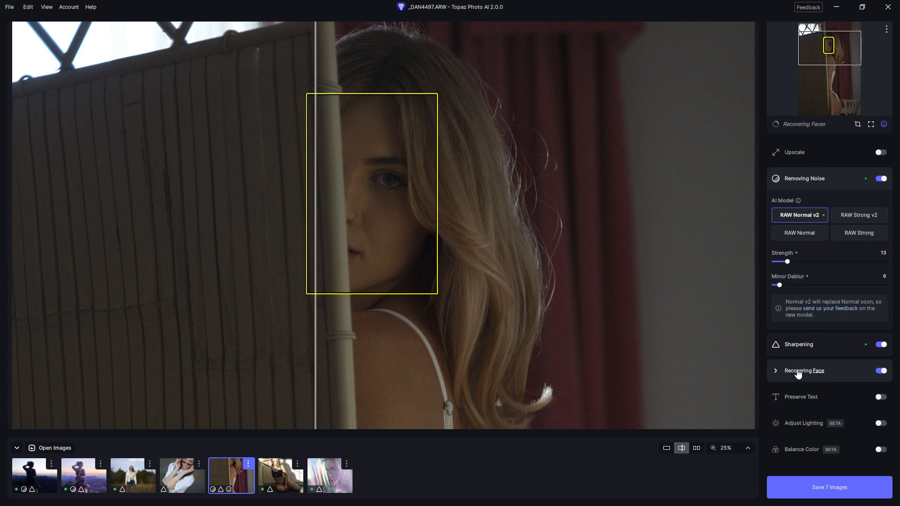
click(817, 375)
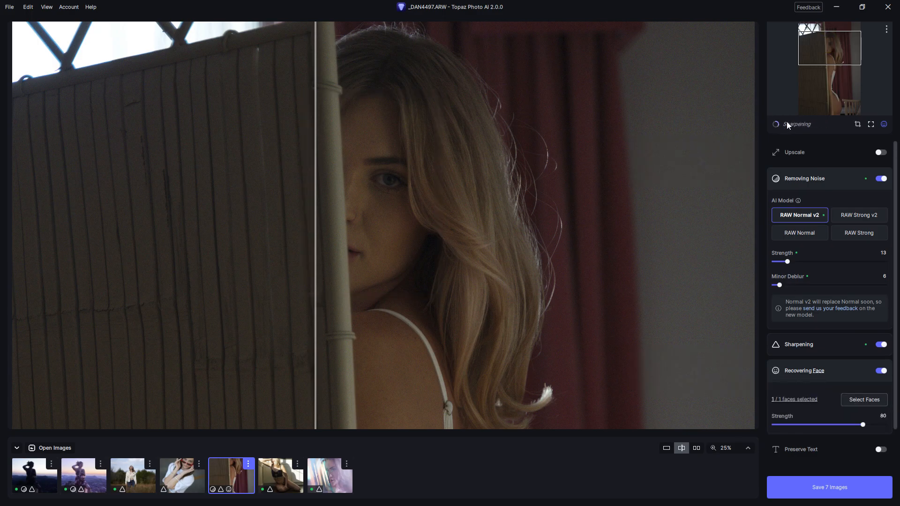
mouse_move(788, 125)
drag(862, 425, 838, 417)
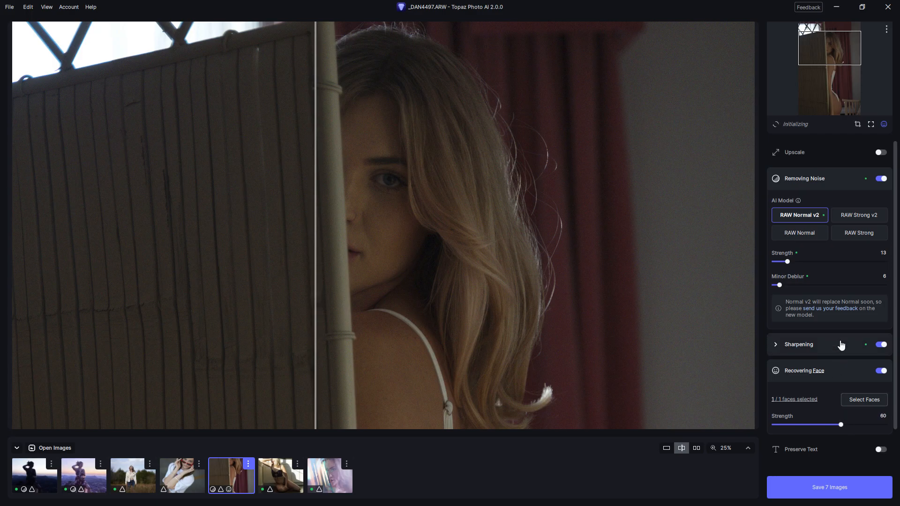
Try Adjust Lighting on _DAN4497.ARW at an adjustment of 46 and compare before and after across the bamboo screen.
scroll(890, 314, down, 2)
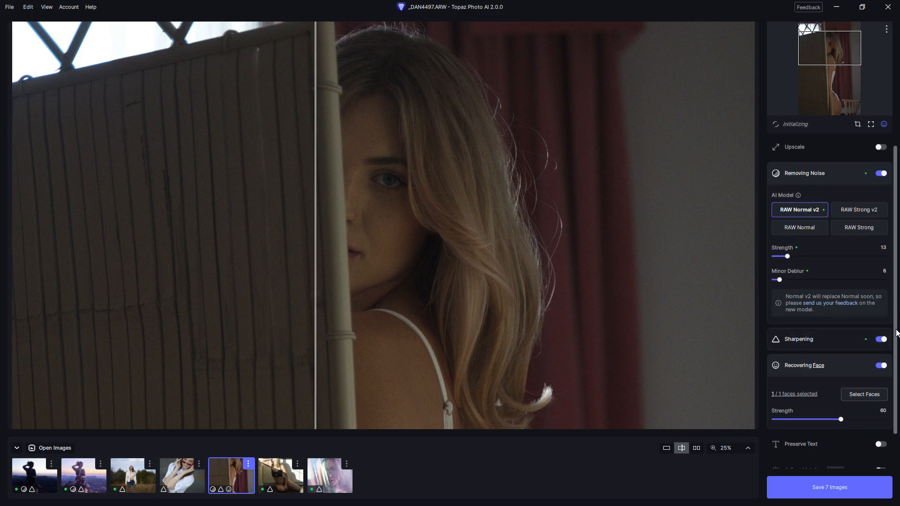
click(819, 443)
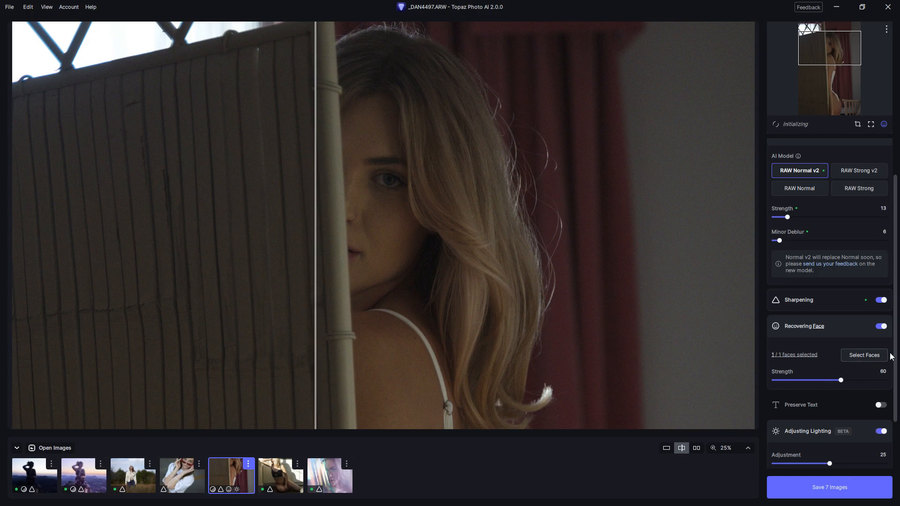
scroll(880, 437, down, 3)
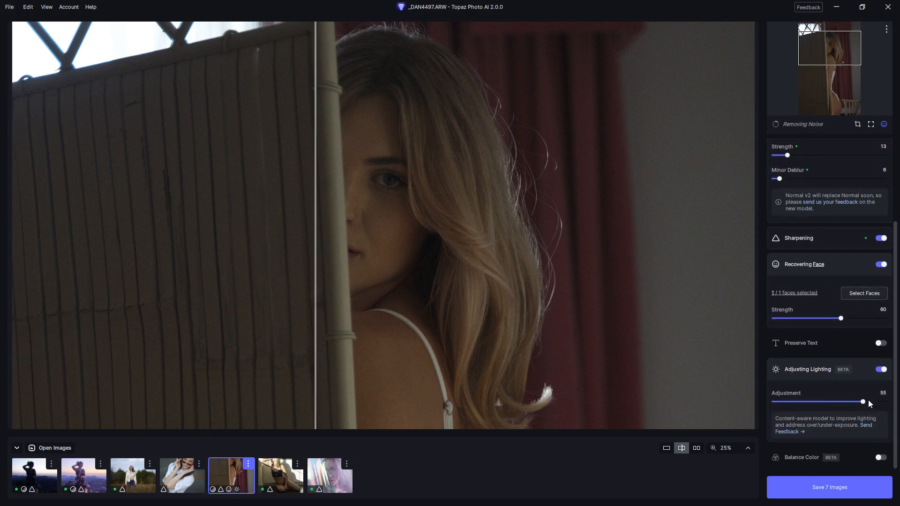
drag(868, 401, 855, 399)
drag(318, 291, 230, 356)
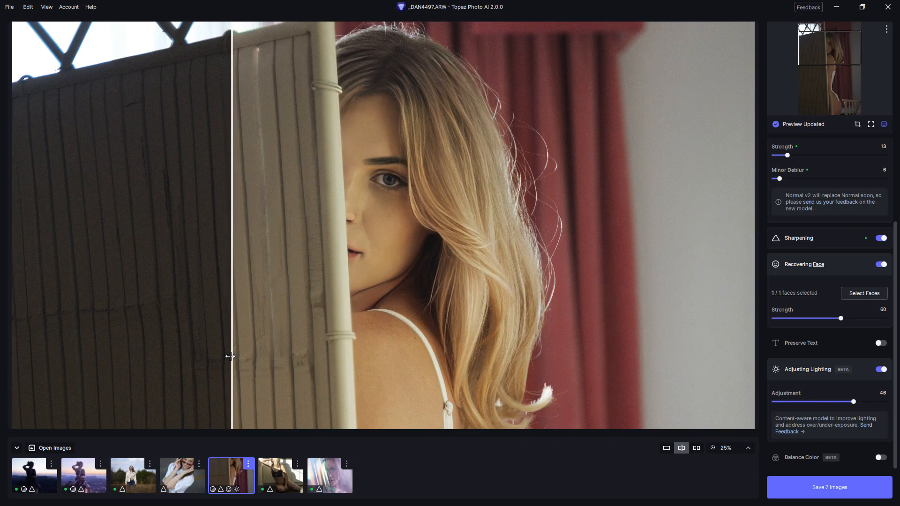
drag(226, 313, 31, 341)
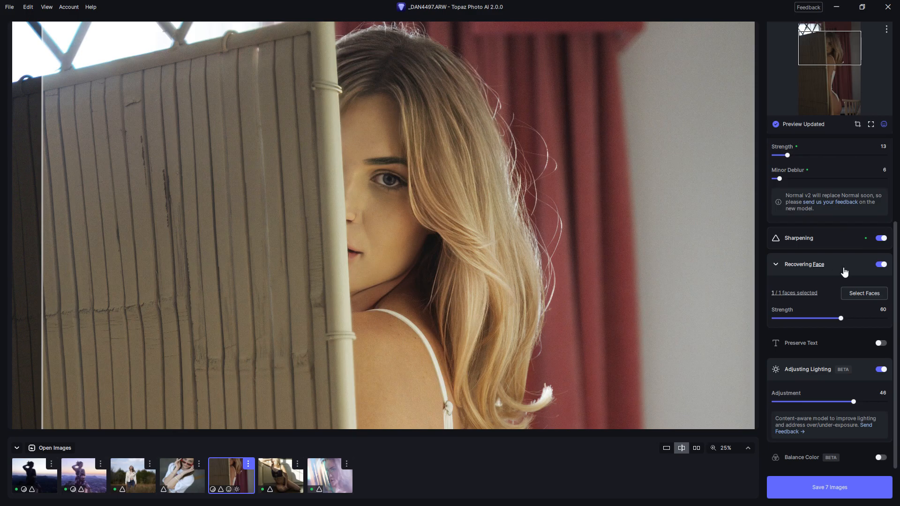
Turn off face recovery and sharpening on _DAN4497.ARW, and compare the image before and after.
click(881, 265)
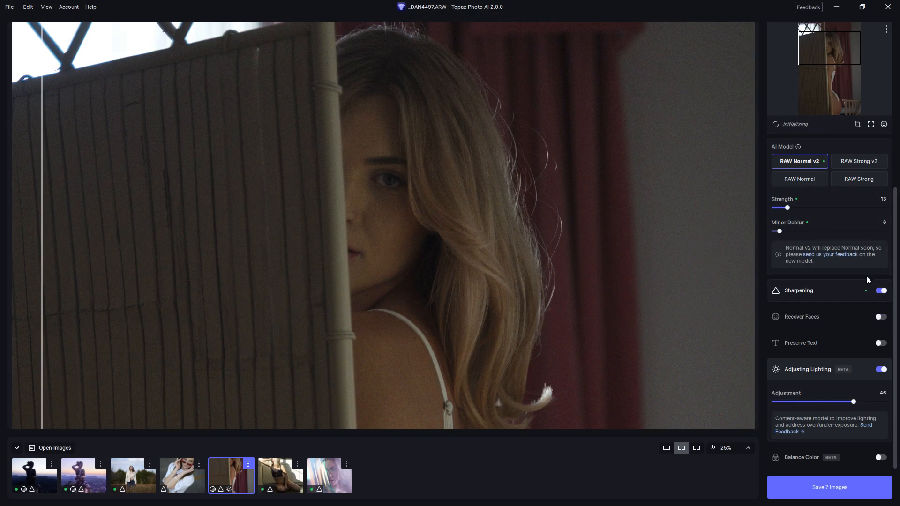
click(880, 291)
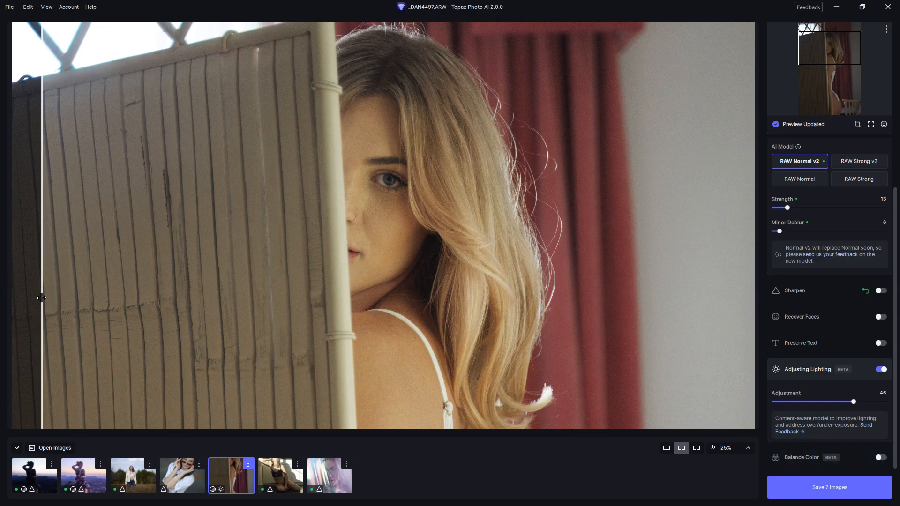
drag(40, 297, 255, 363)
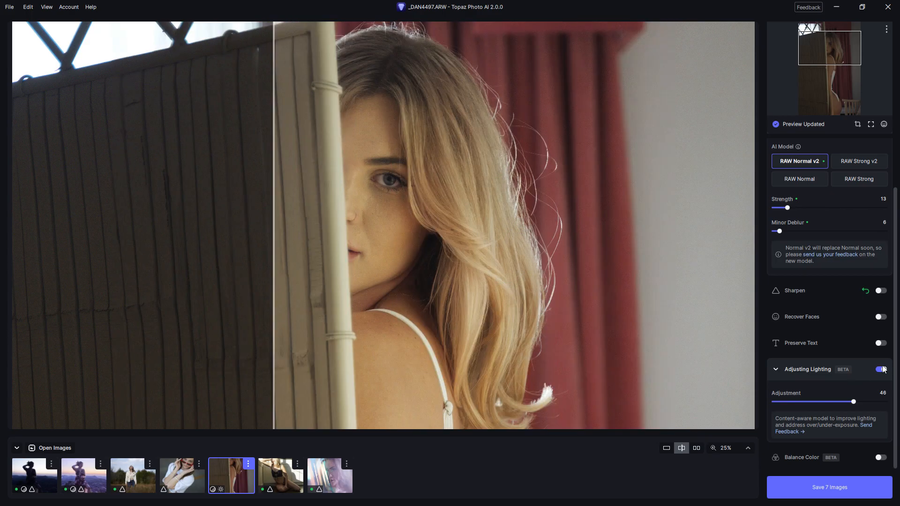
Replace the lighting adjustment with Balance Color at temperature 100 and opacity 49, and compare before and after.
click(825, 461)
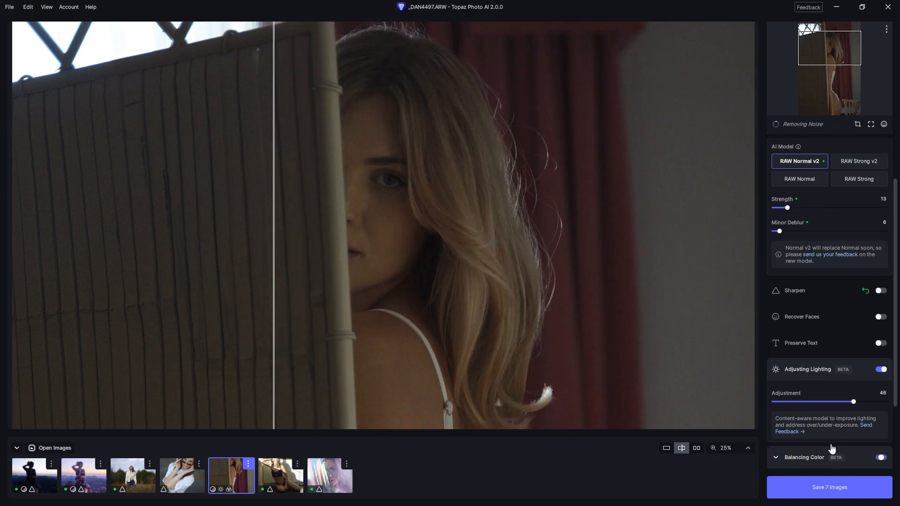
click(880, 369)
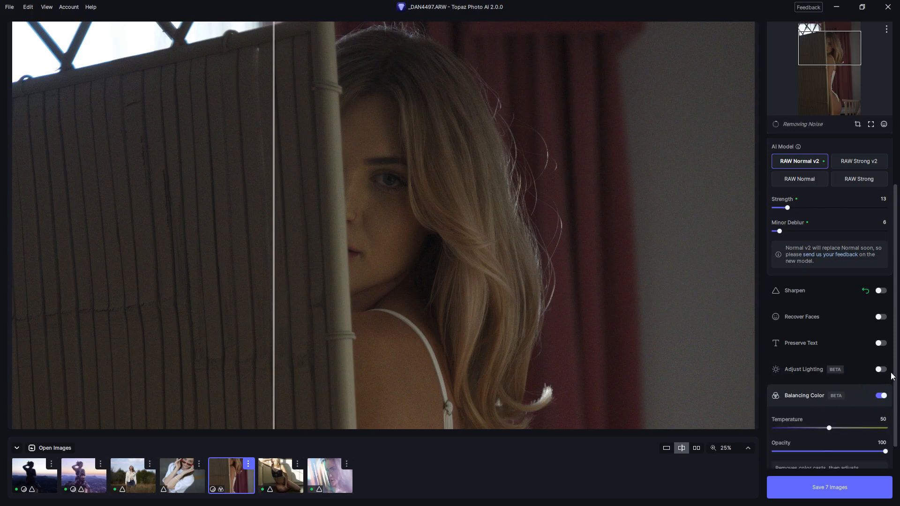
scroll(894, 389, down, 1)
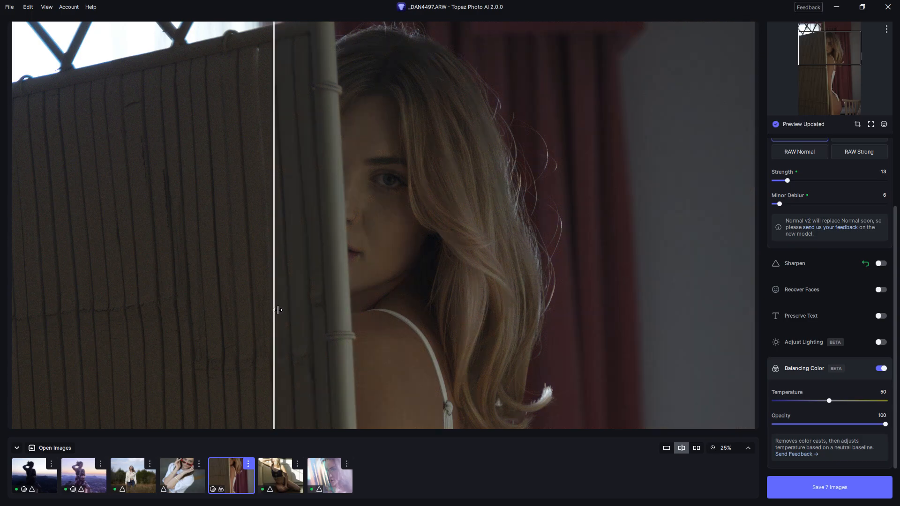
drag(276, 309, 135, 331)
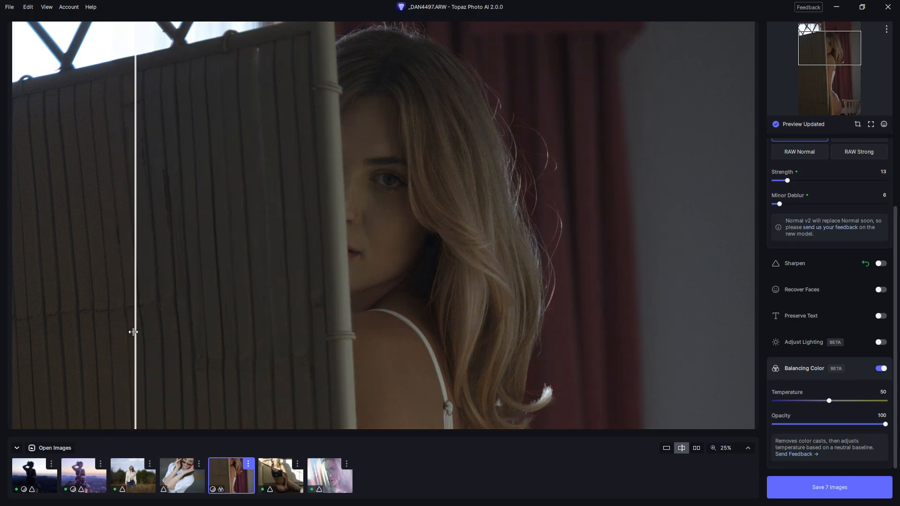
drag(828, 401, 828, 424)
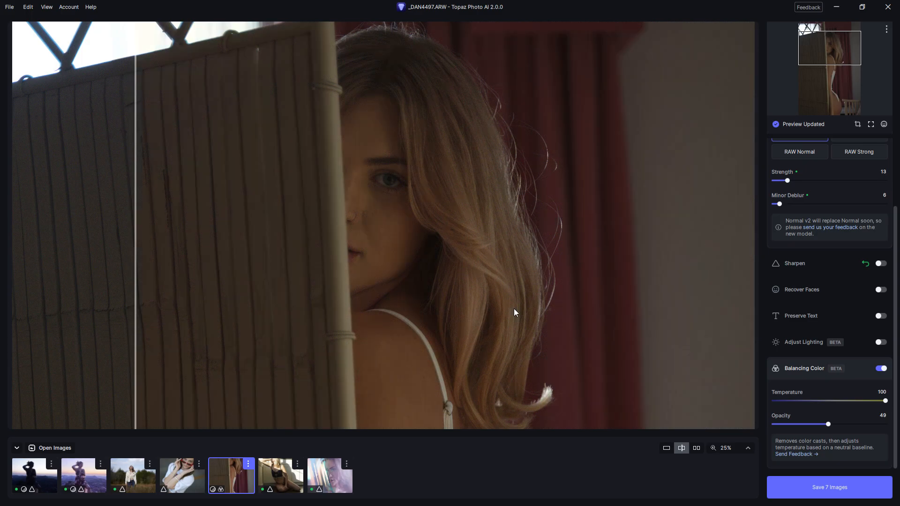
drag(134, 322, 172, 297)
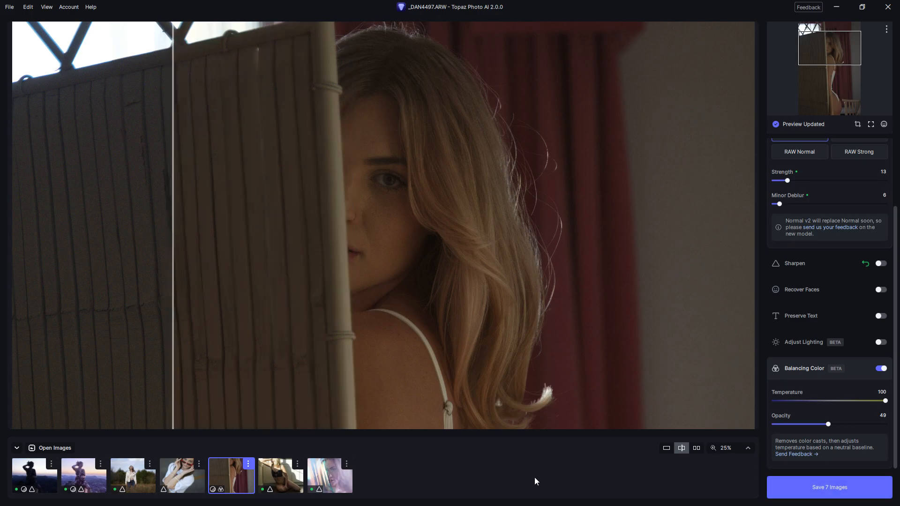
Review the other open images, including _DAN4316.ARW, _DAN8890.ARW and _DAN8168.ARW, and return to _DAN4497.ARW.
click(189, 477)
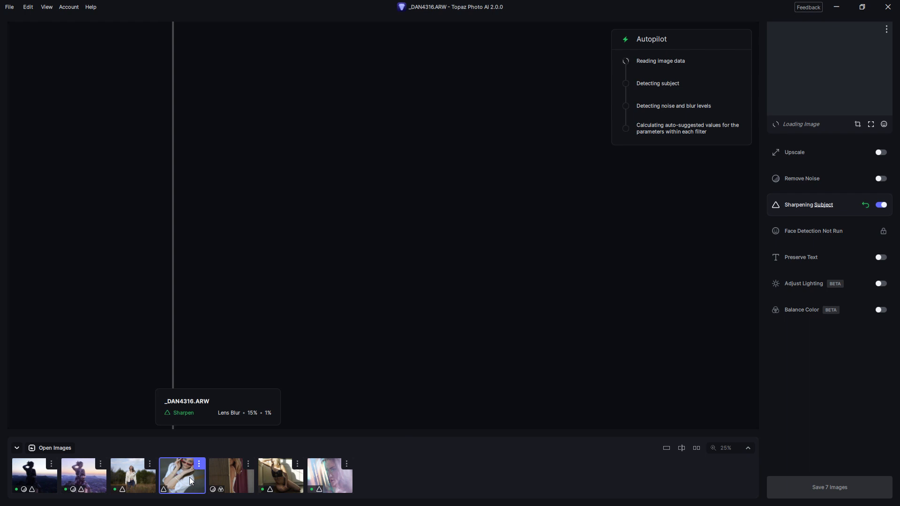
click(332, 480)
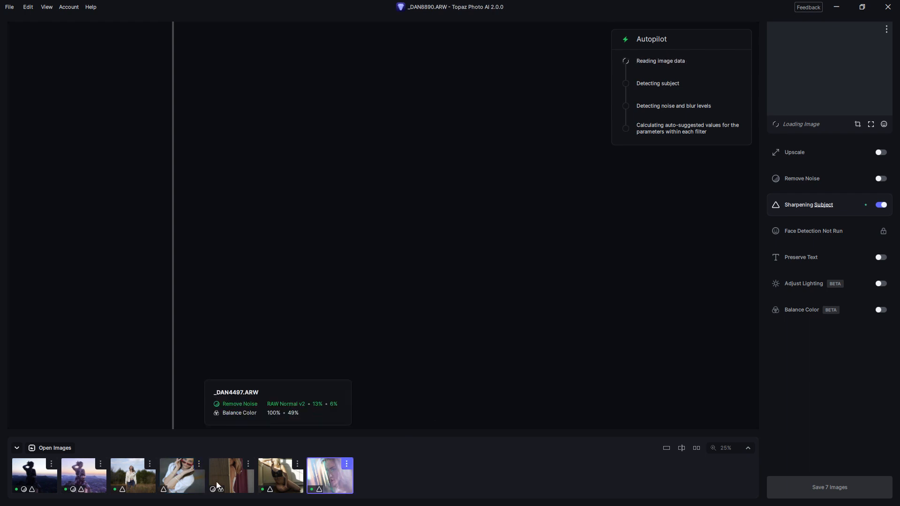
key(Left)
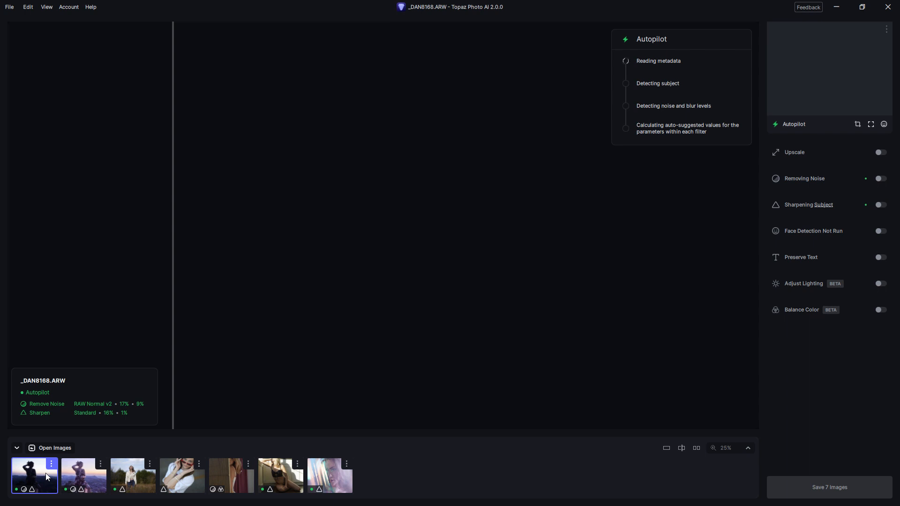
click(247, 484)
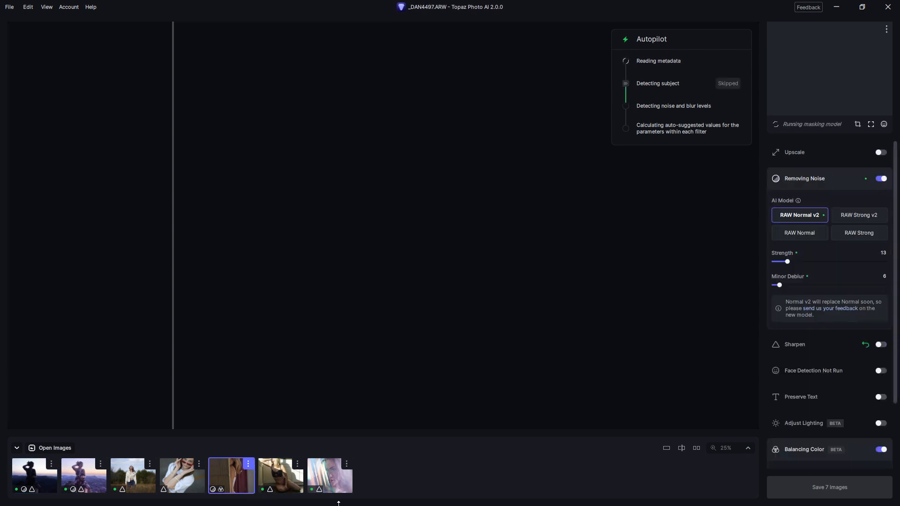
Close the images _DAN8890.ARW and _DAN7316.ARW.
click(337, 486)
click(287, 483)
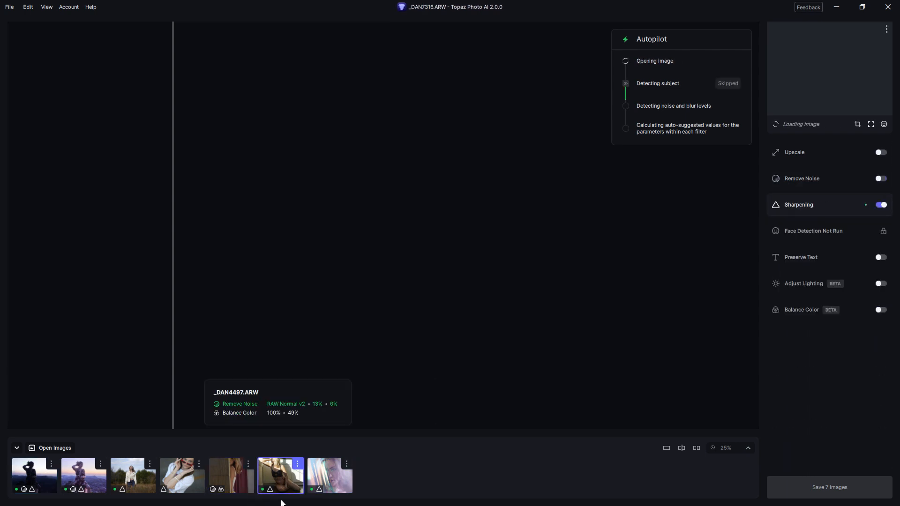
click(332, 483)
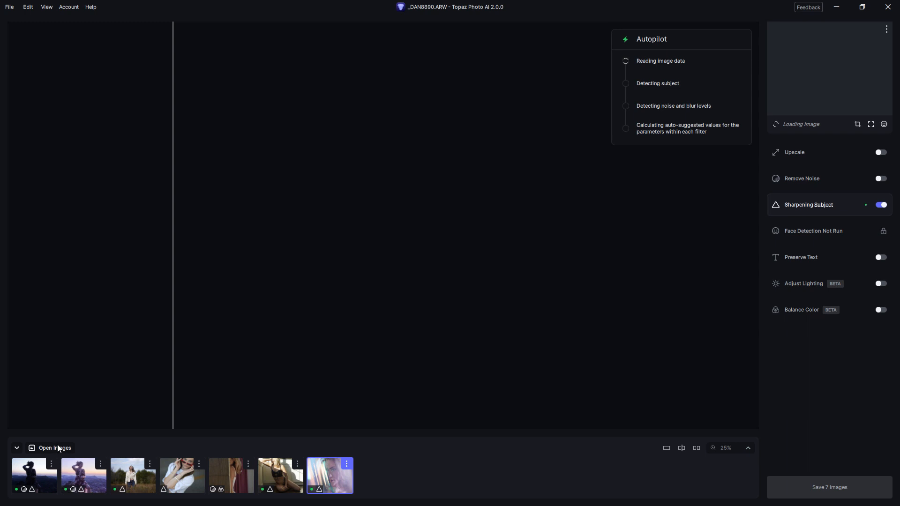
click(349, 465)
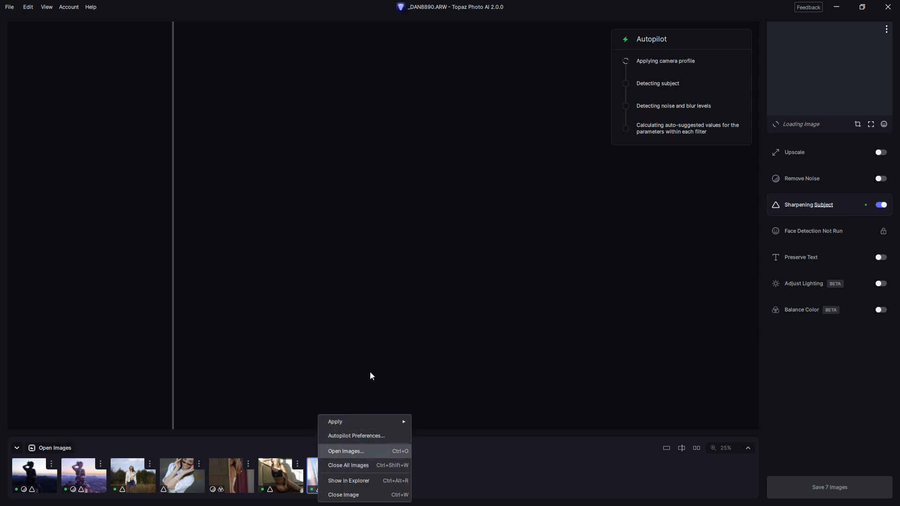
click(369, 377)
click(347, 465)
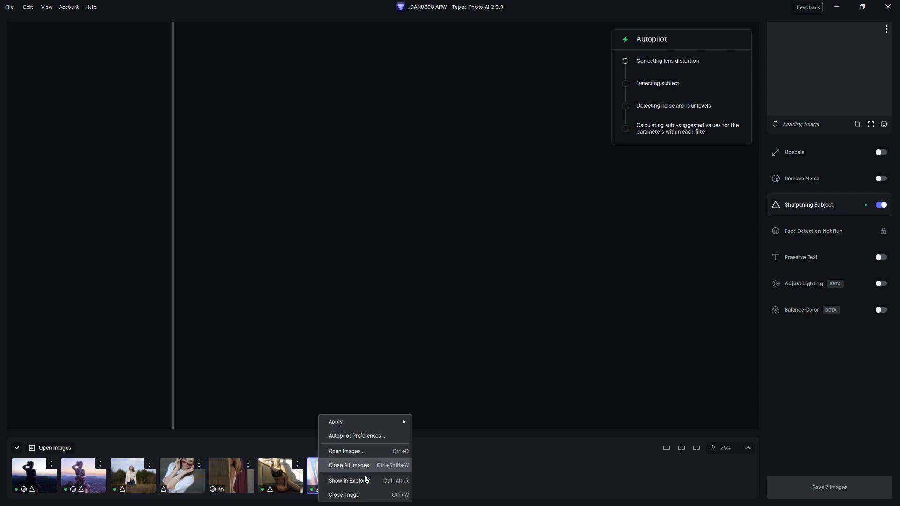
click(385, 494)
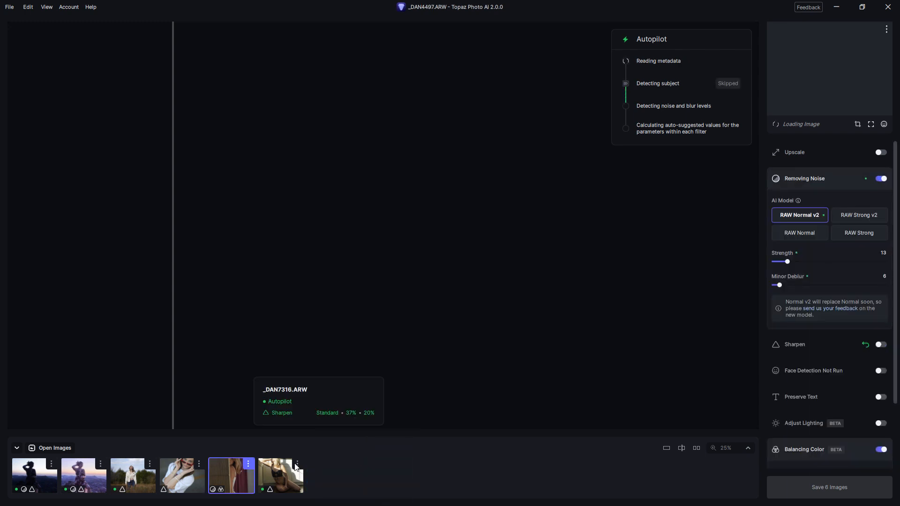
click(297, 464)
click(322, 495)
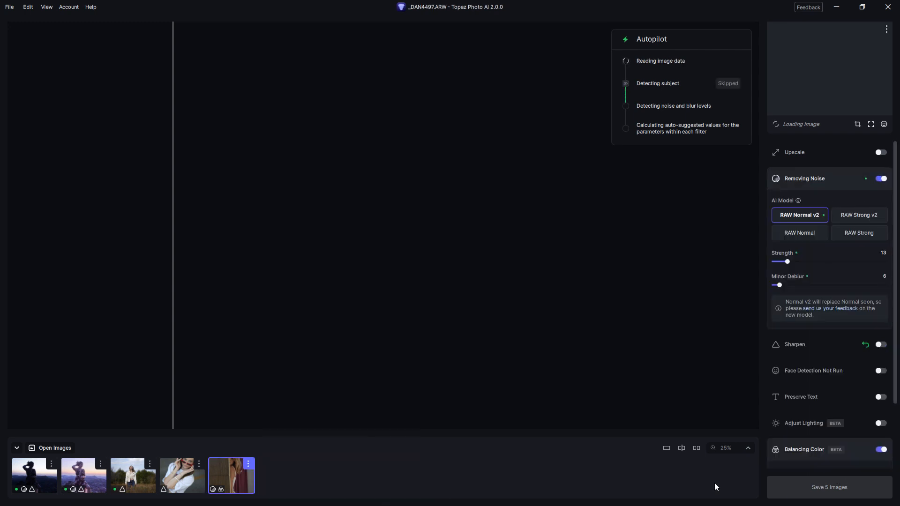
Look through the remaining images _DAN4232.ARW and _DAN4497.ARW, and bring up _DAN4316.ARW.
mouse_move(213, 480)
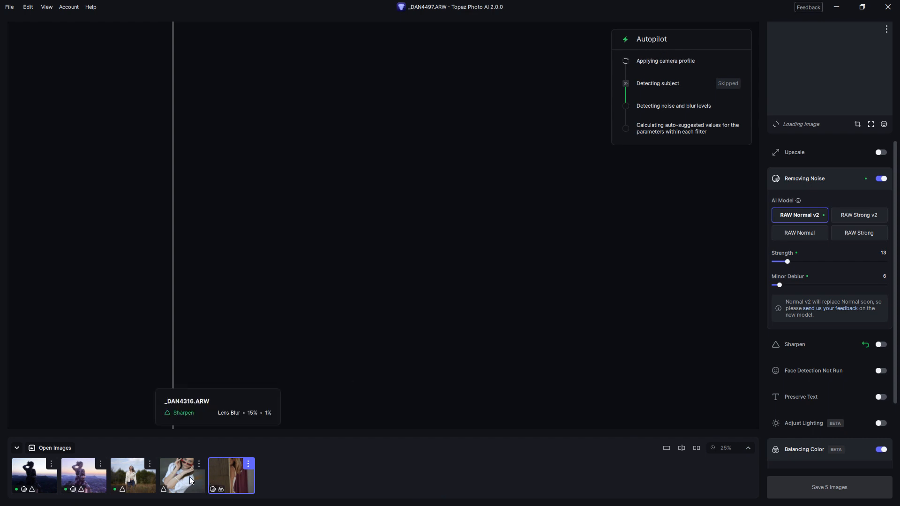
click(135, 491)
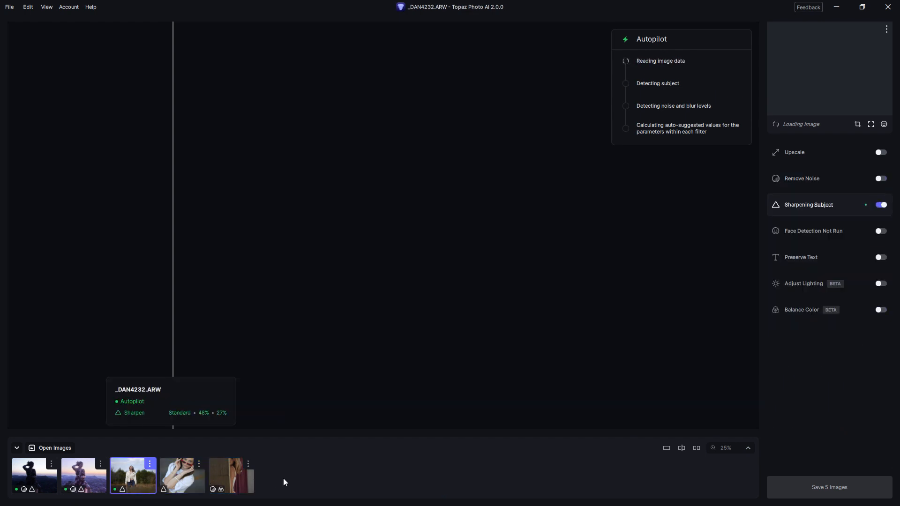
drag(230, 479, 64, 444)
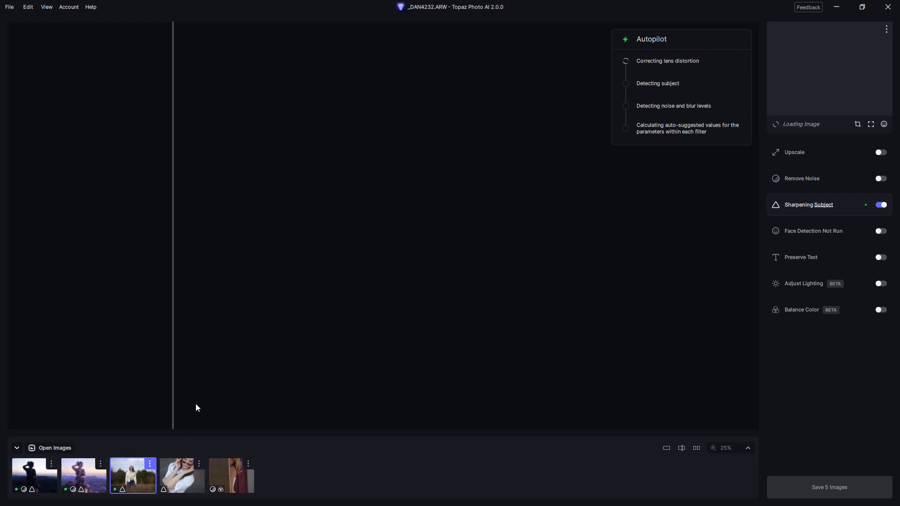
click(195, 468)
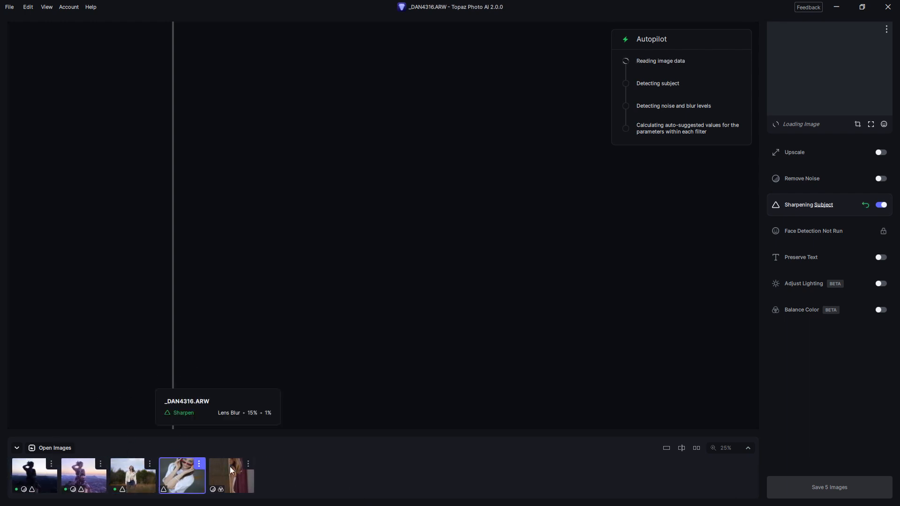
click(230, 459)
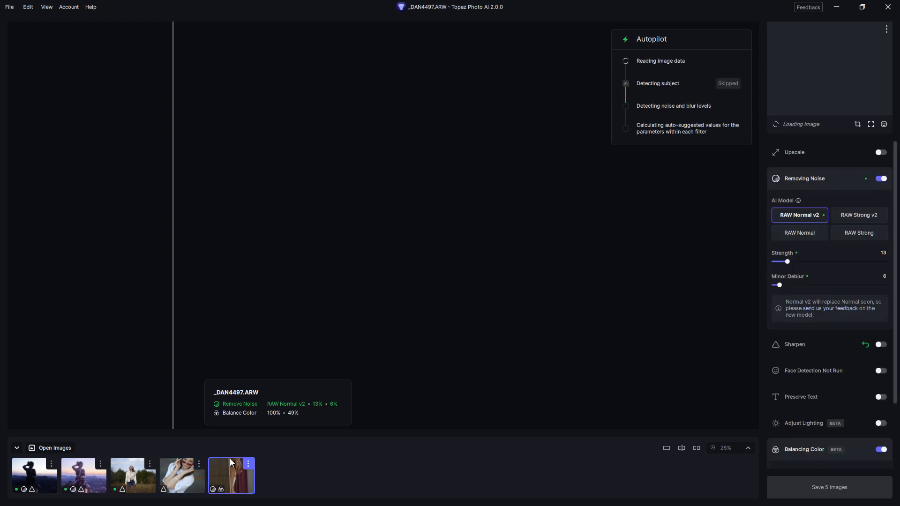
click(187, 479)
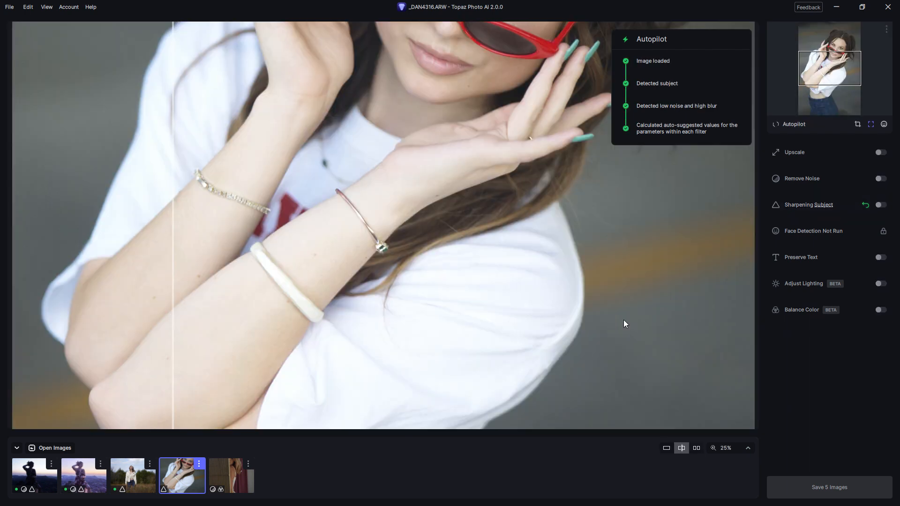
Compare the sharpened portrait in _DAN4316.ARW with its original around the face and arm, and check the Autopilot analysis.
drag(496, 100, 484, 257)
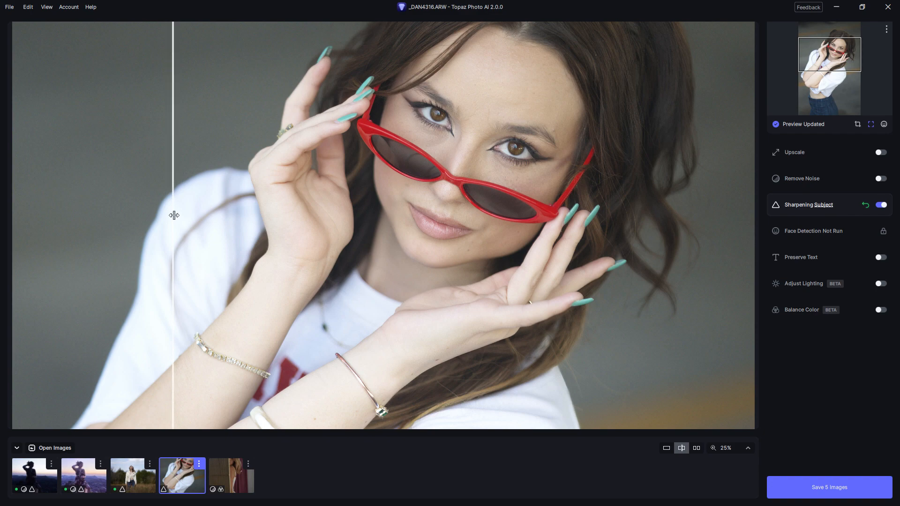
drag(173, 211, 157, 309)
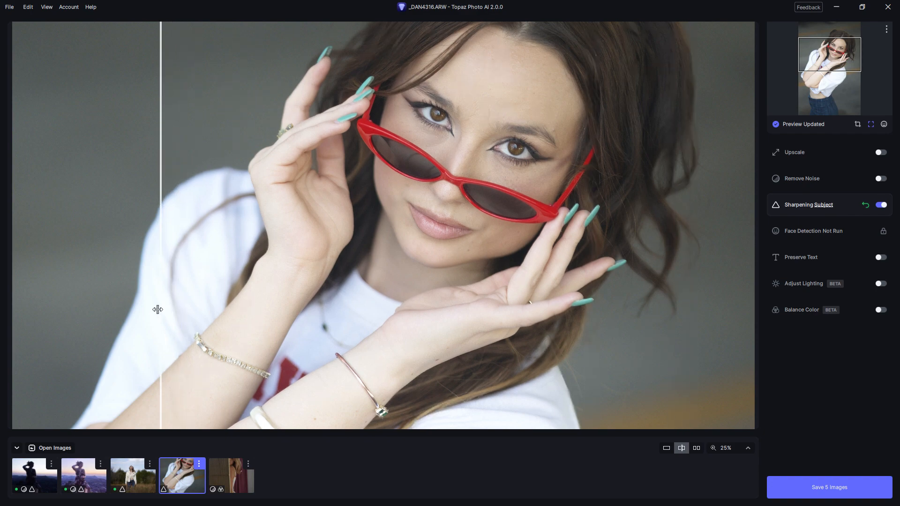
scroll(157, 309, down, 3)
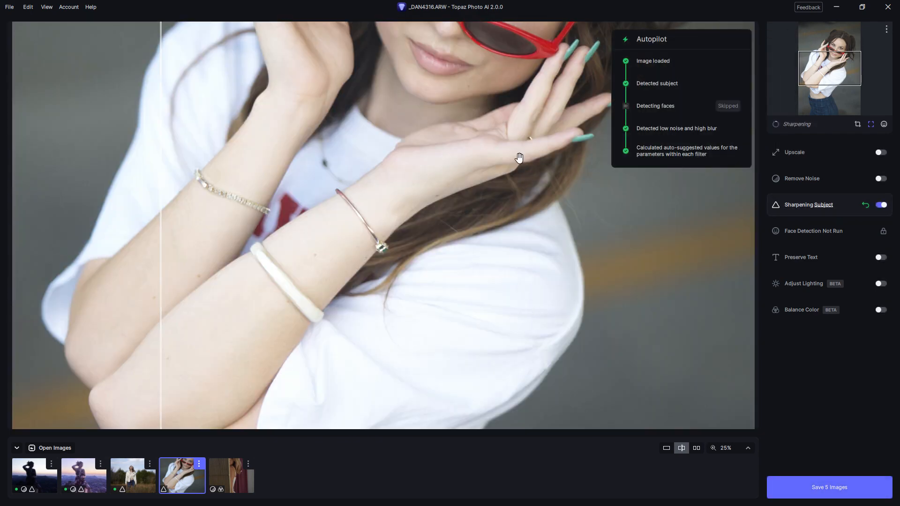
drag(519, 158, 538, 331)
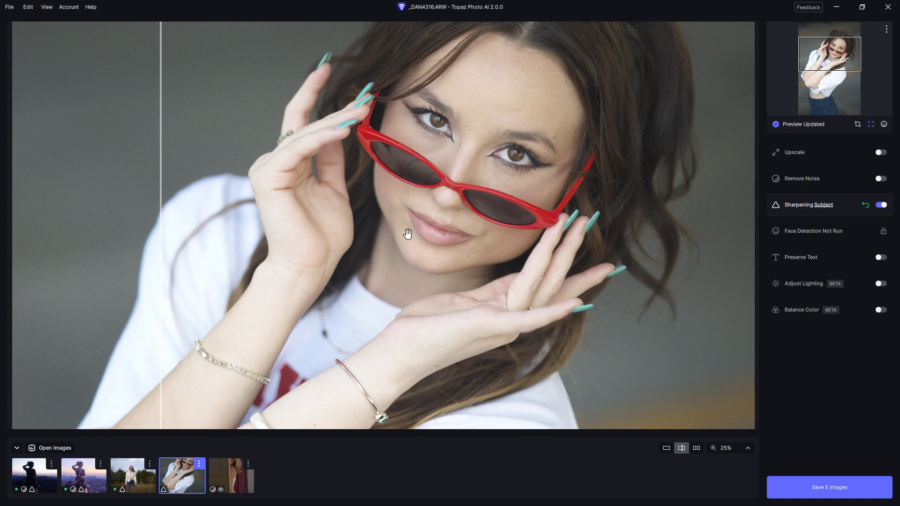
click(783, 125)
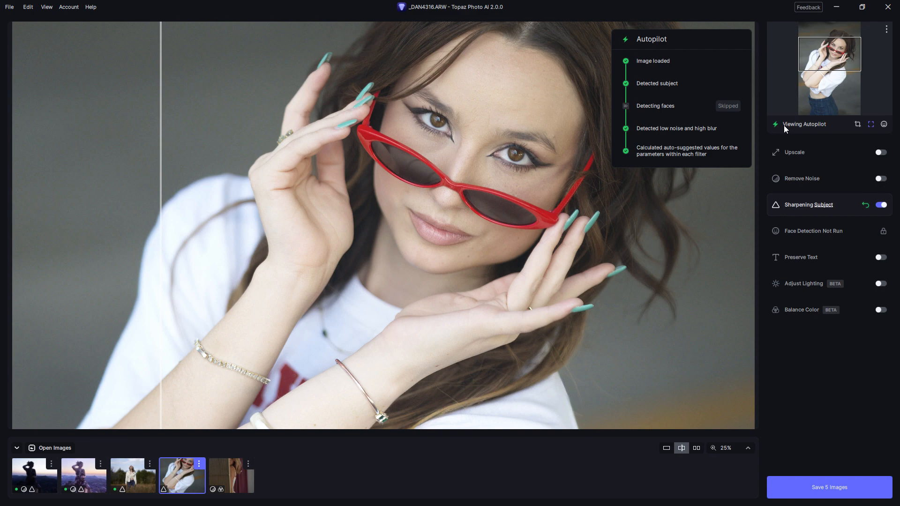
click(783, 126)
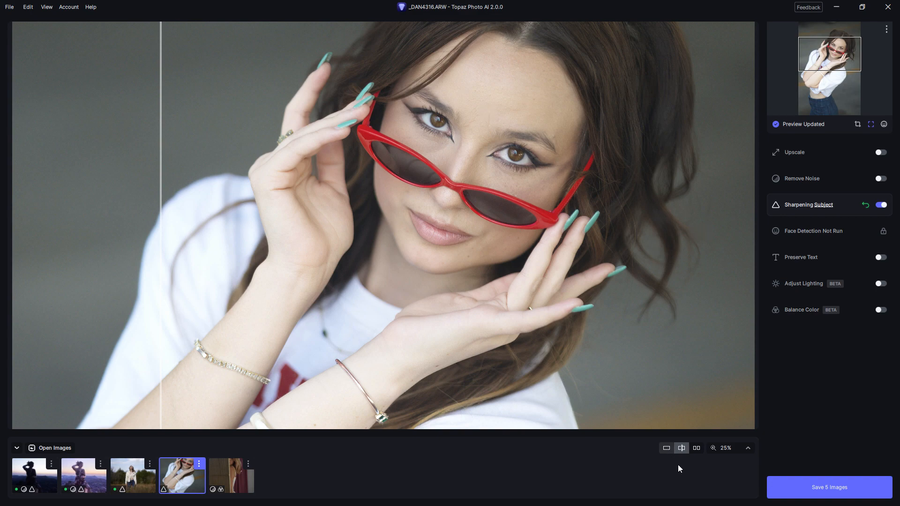
View the unprocessed original of _DAN4316.ARW in single view, and return to the split comparison with the divider beside the raised hand.
click(666, 448)
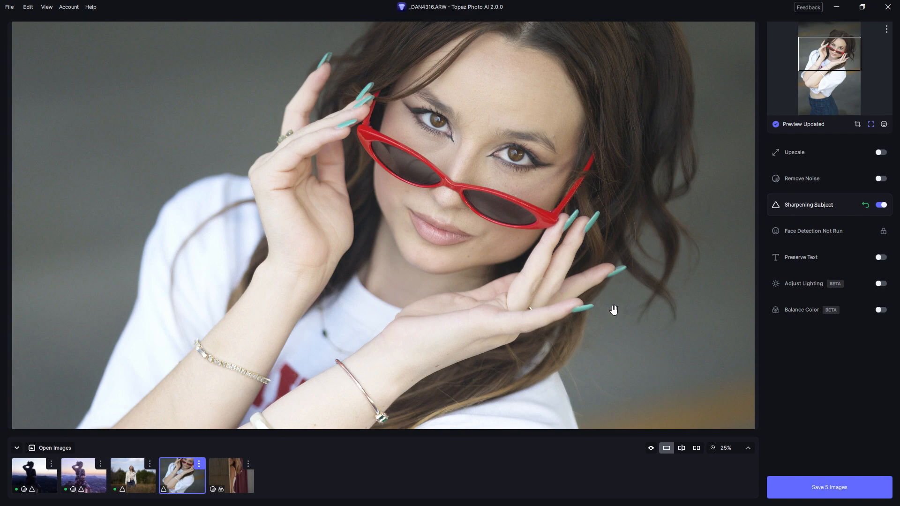
drag(536, 181, 567, 194)
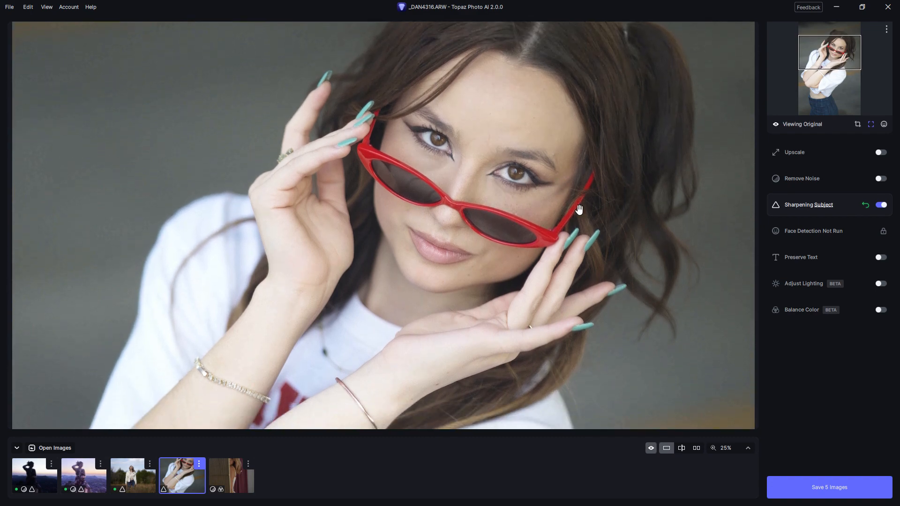
click(681, 447)
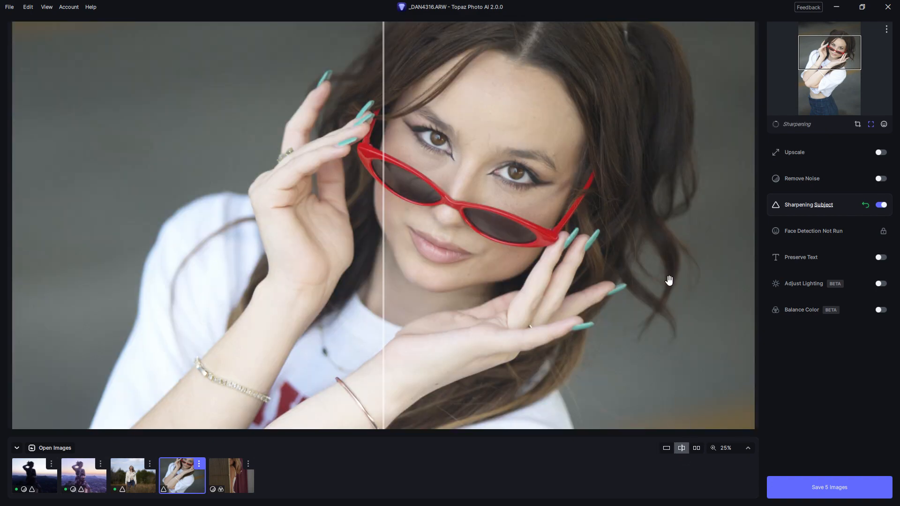
drag(385, 204, 181, 197)
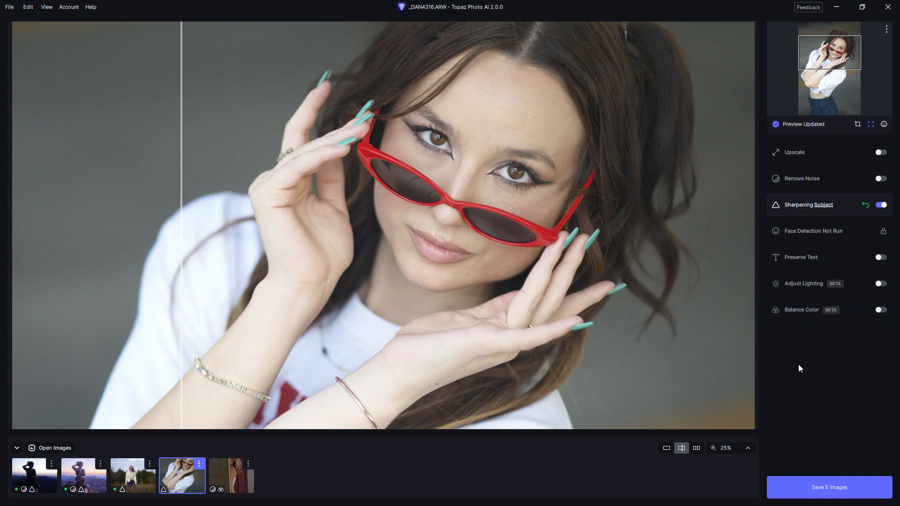
Switch to _DAN4497.ARW and back to _DAN4316.ARW, and compare before and after beside the woman's face.
click(229, 475)
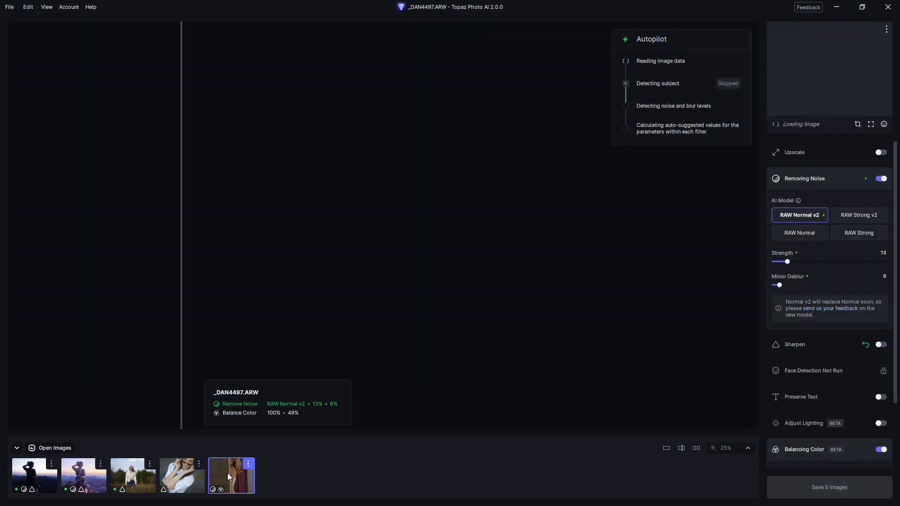
click(179, 476)
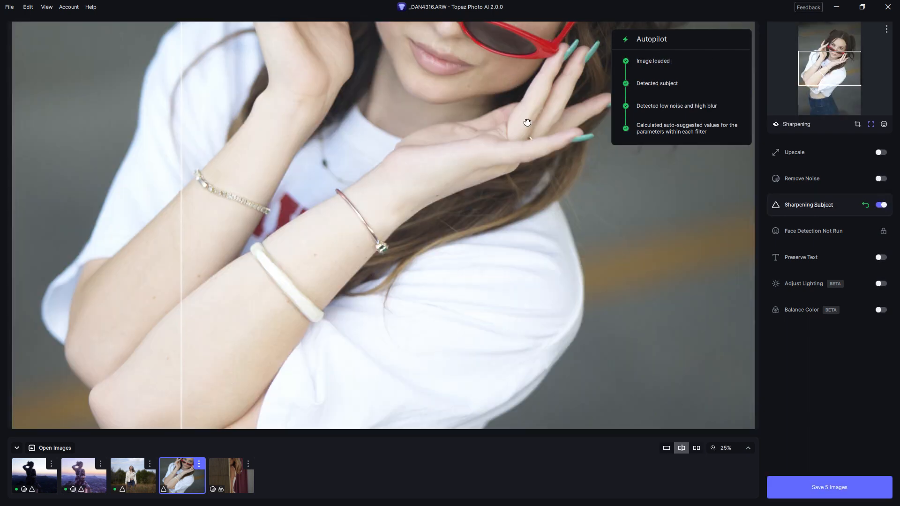
drag(530, 96, 541, 283)
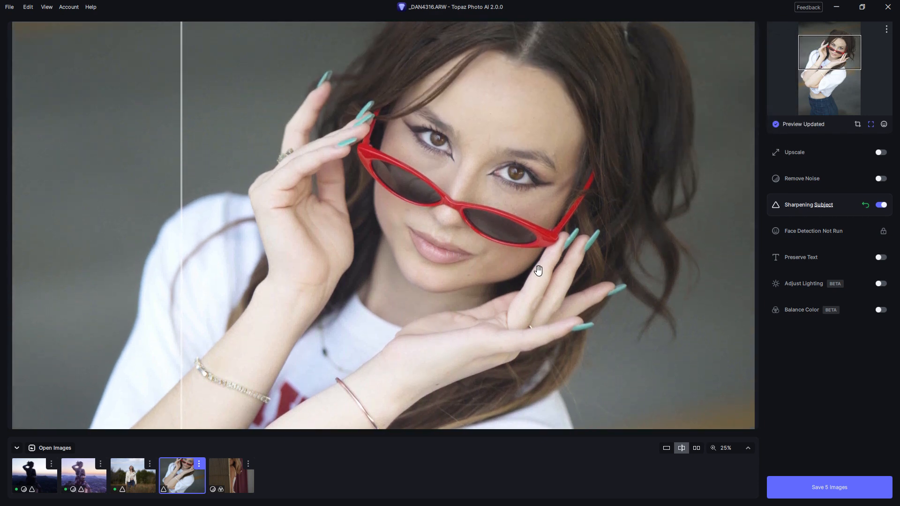
drag(183, 222, 254, 318)
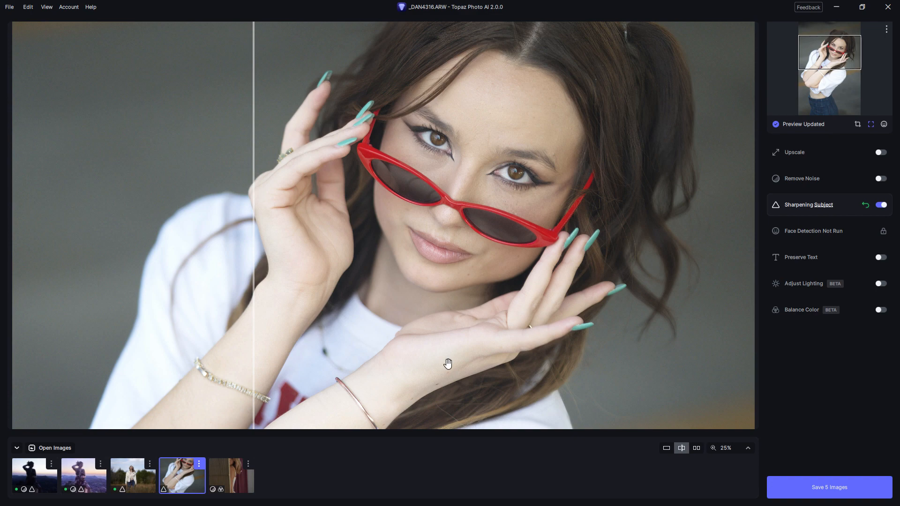